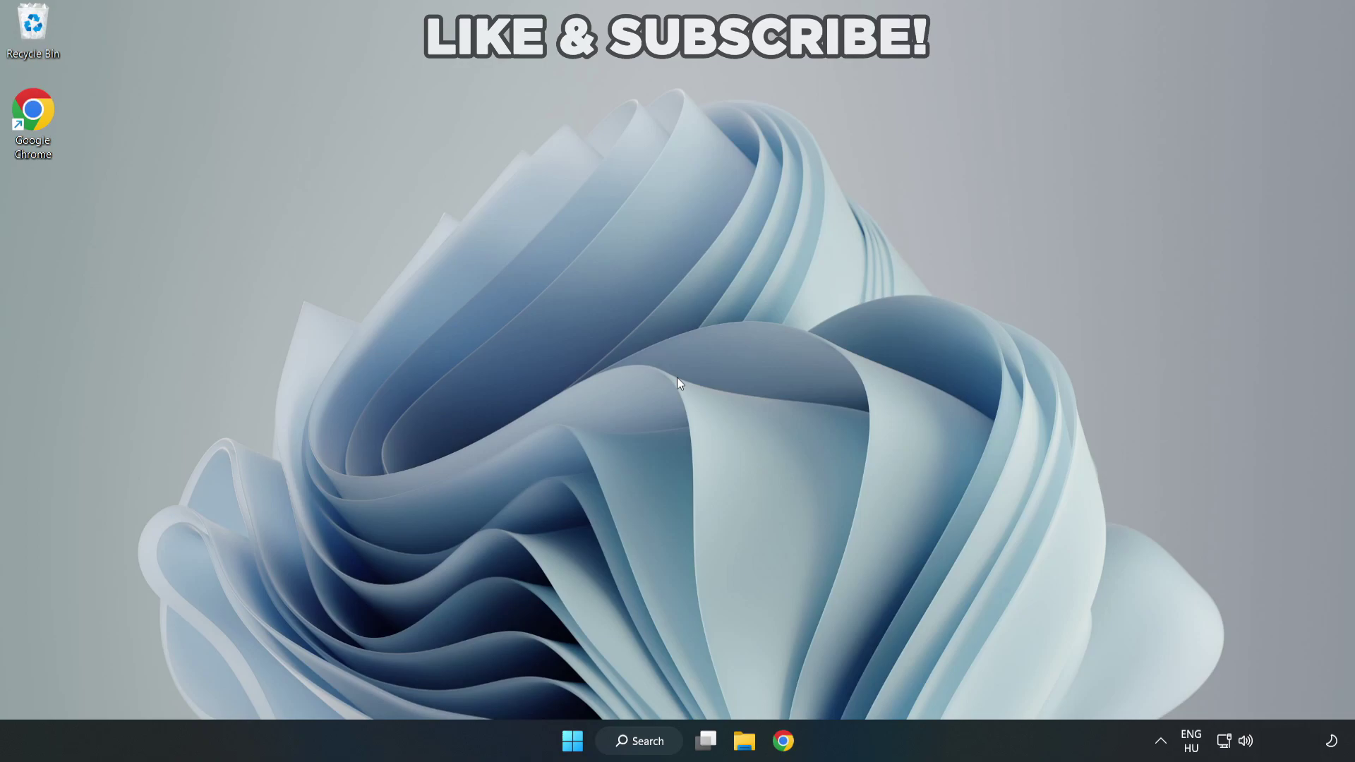
- Search Windows for 'device manager'
left_click(648, 746)
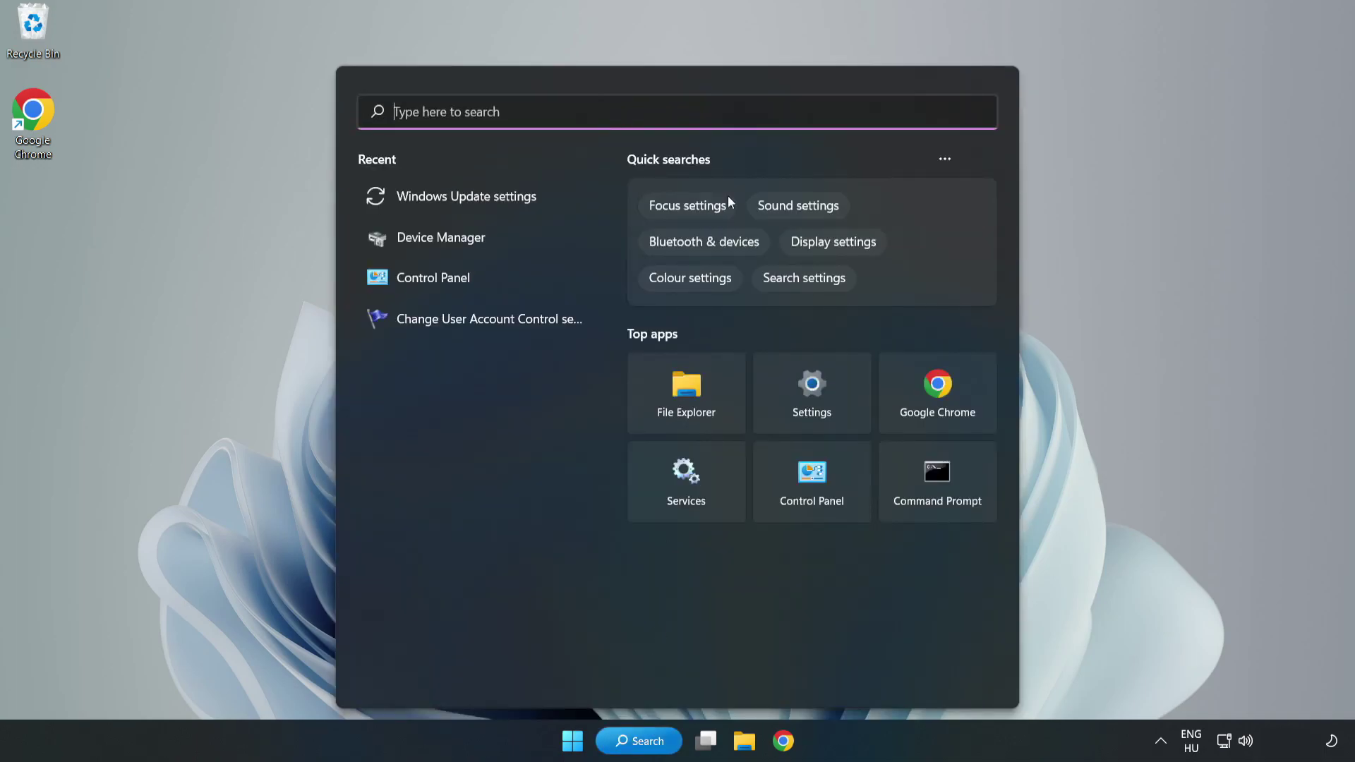
type("device m")
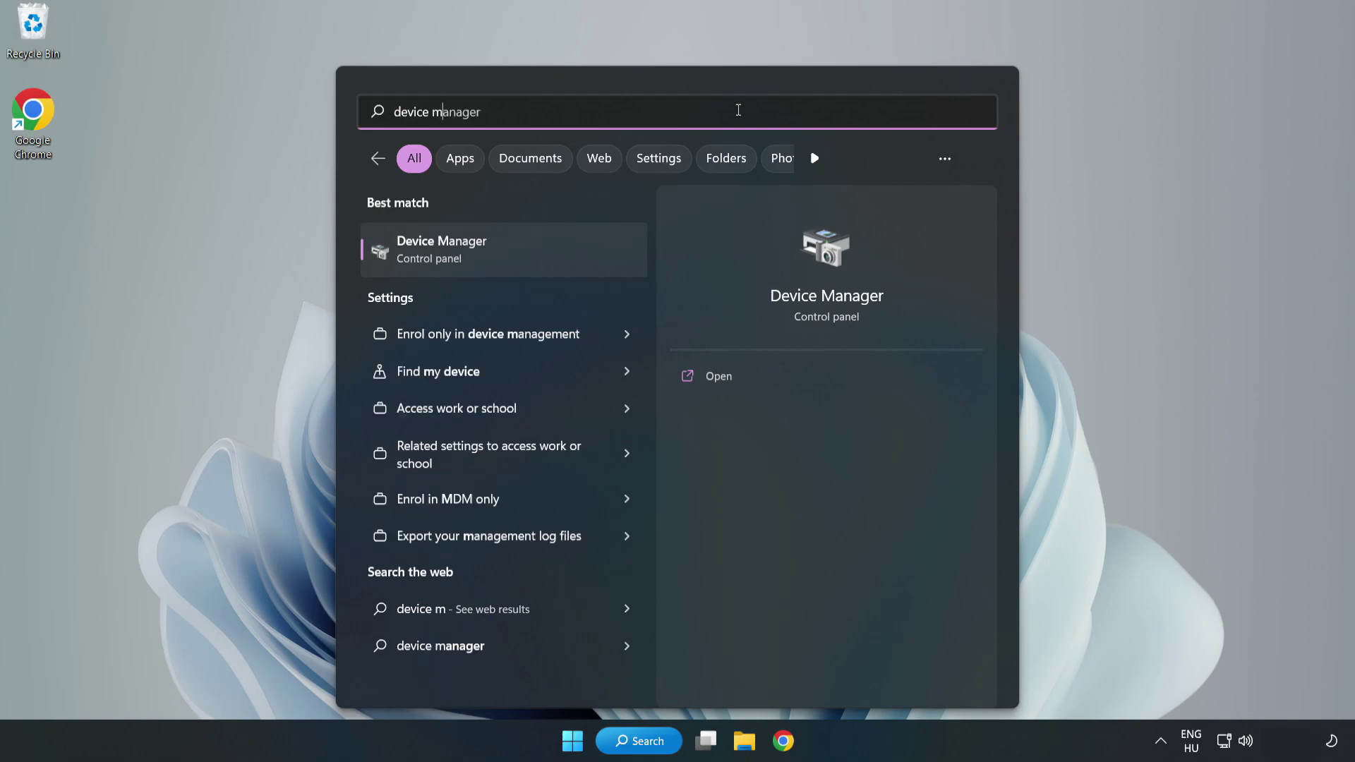
type("anager")
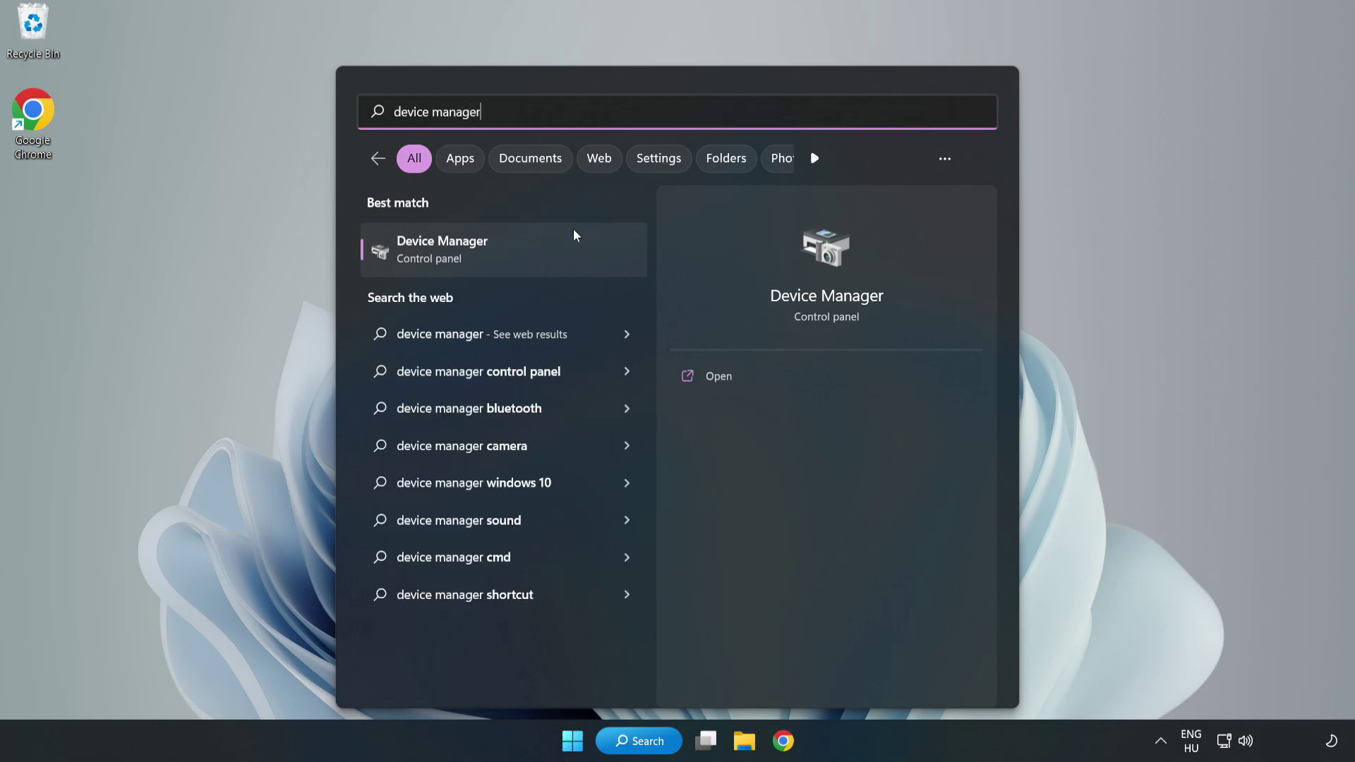
- Open Device Manager, expand Display adapters and bring up the VMware SVGA 3D adapter's menu
left_click(505, 262)
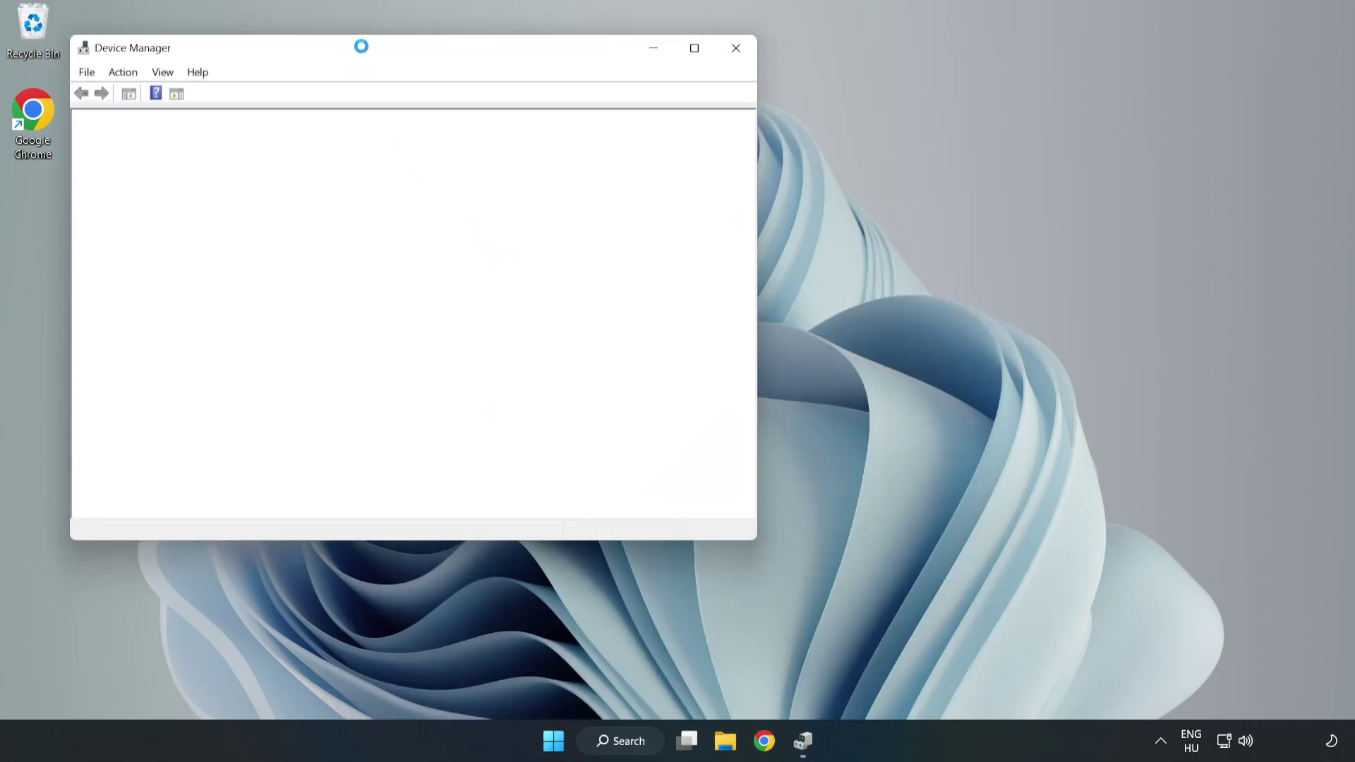
left_click_drag(363, 47, 604, 122)
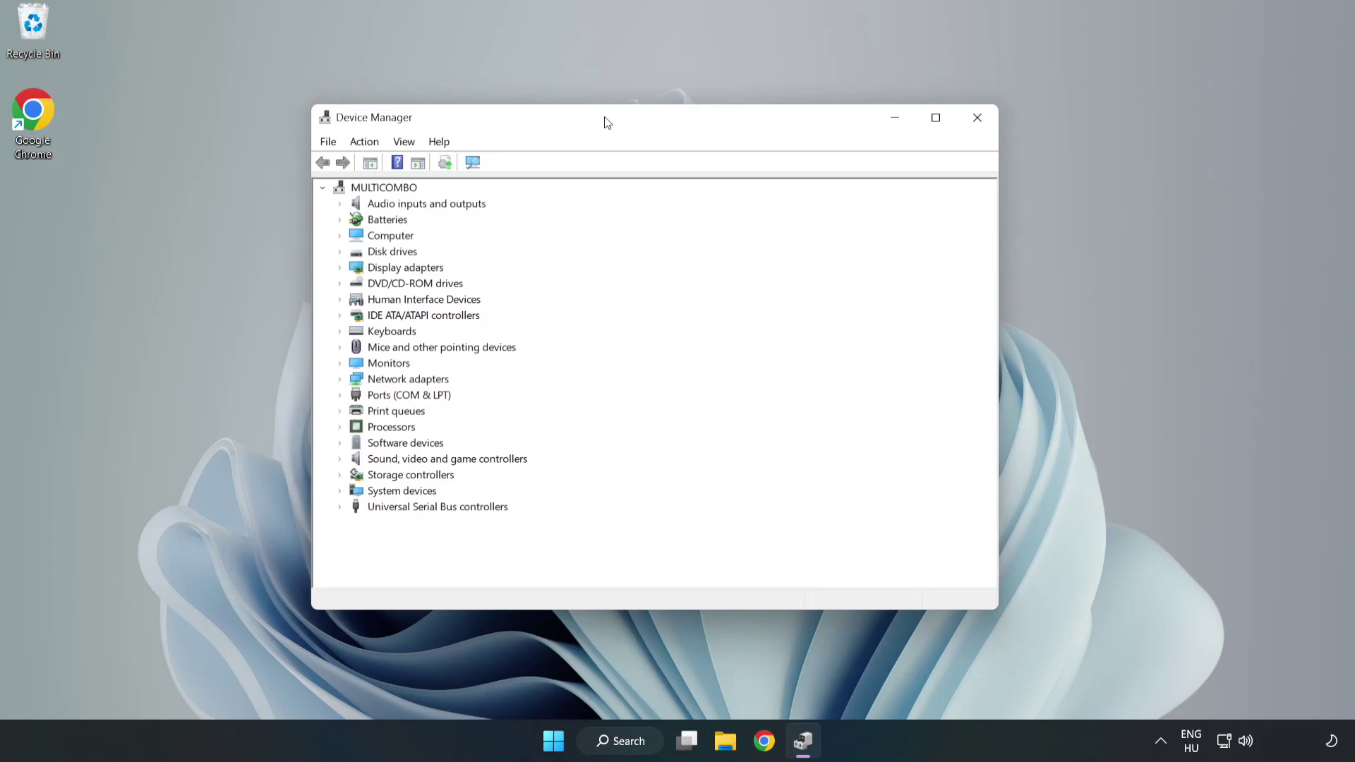
left_click(362, 269)
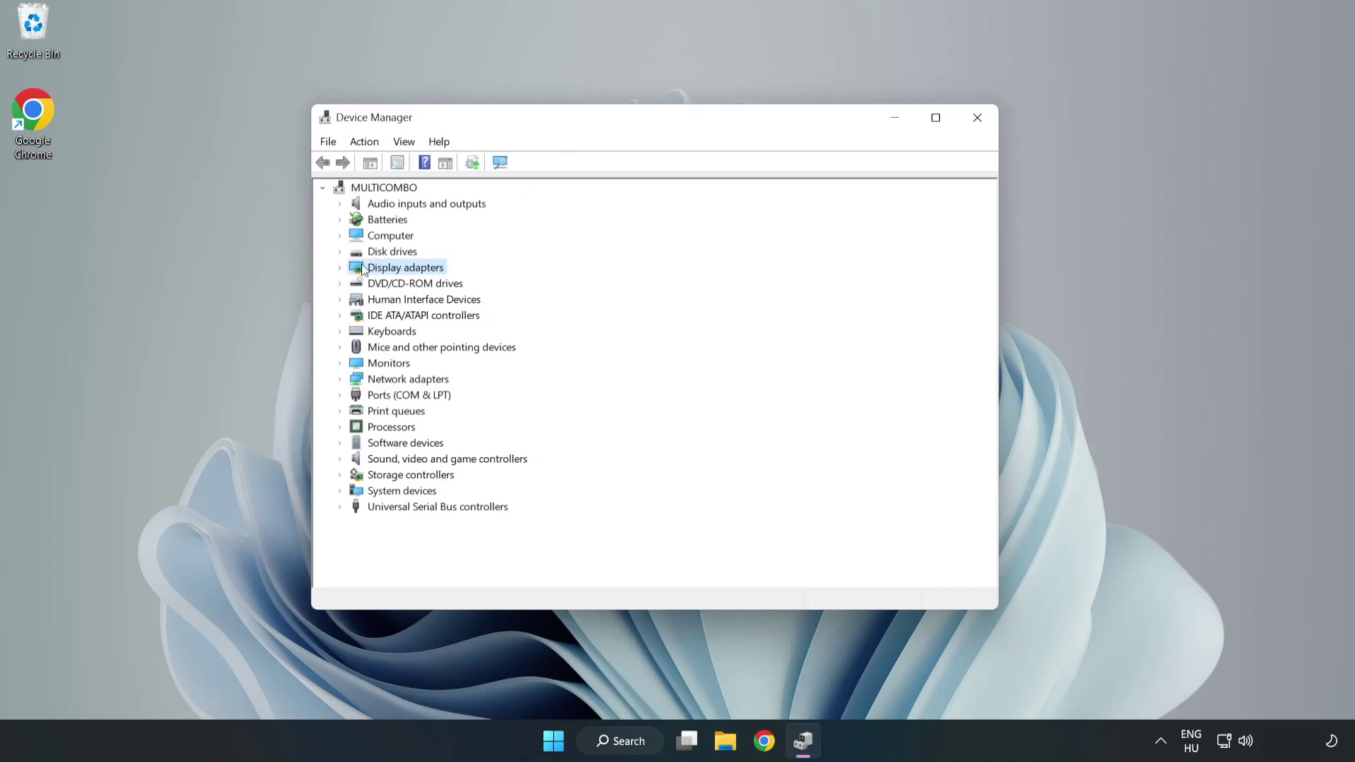
left_click(339, 269)
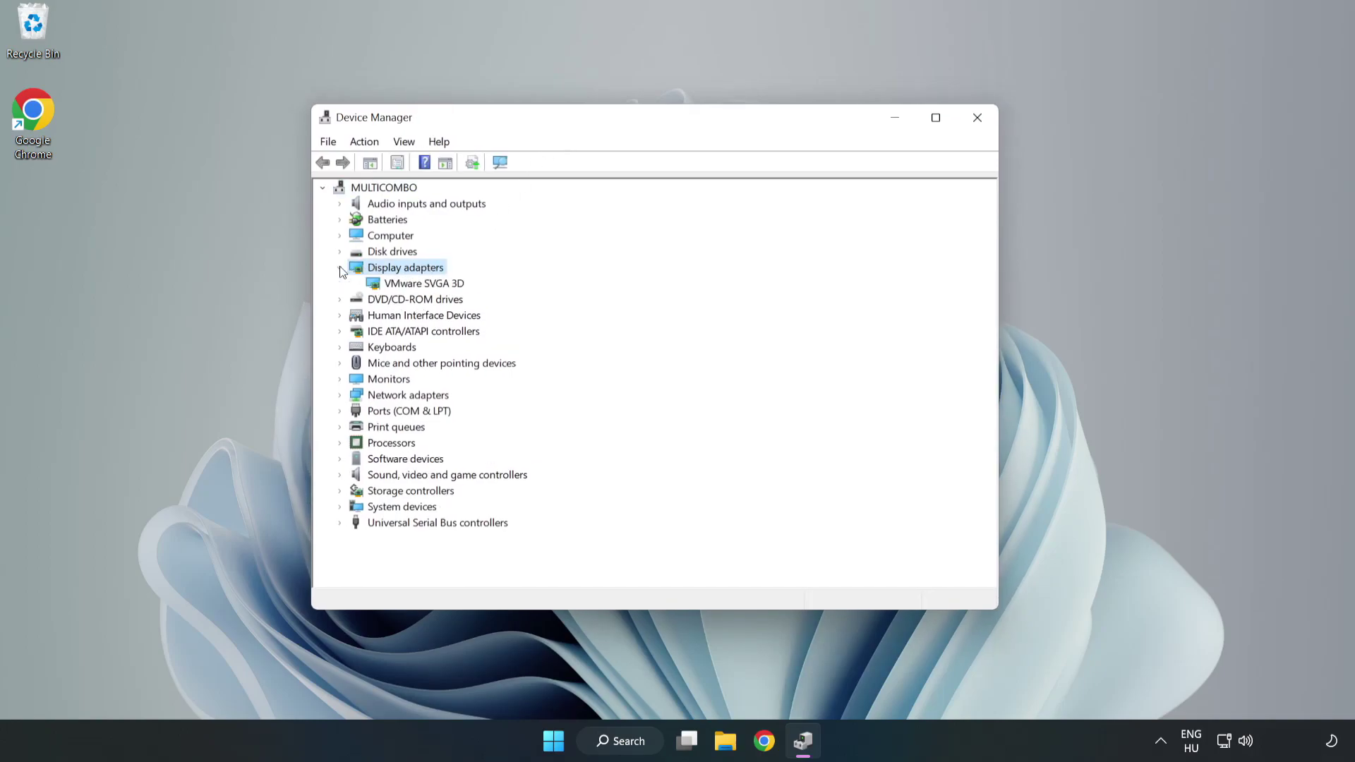
left_click(378, 287)
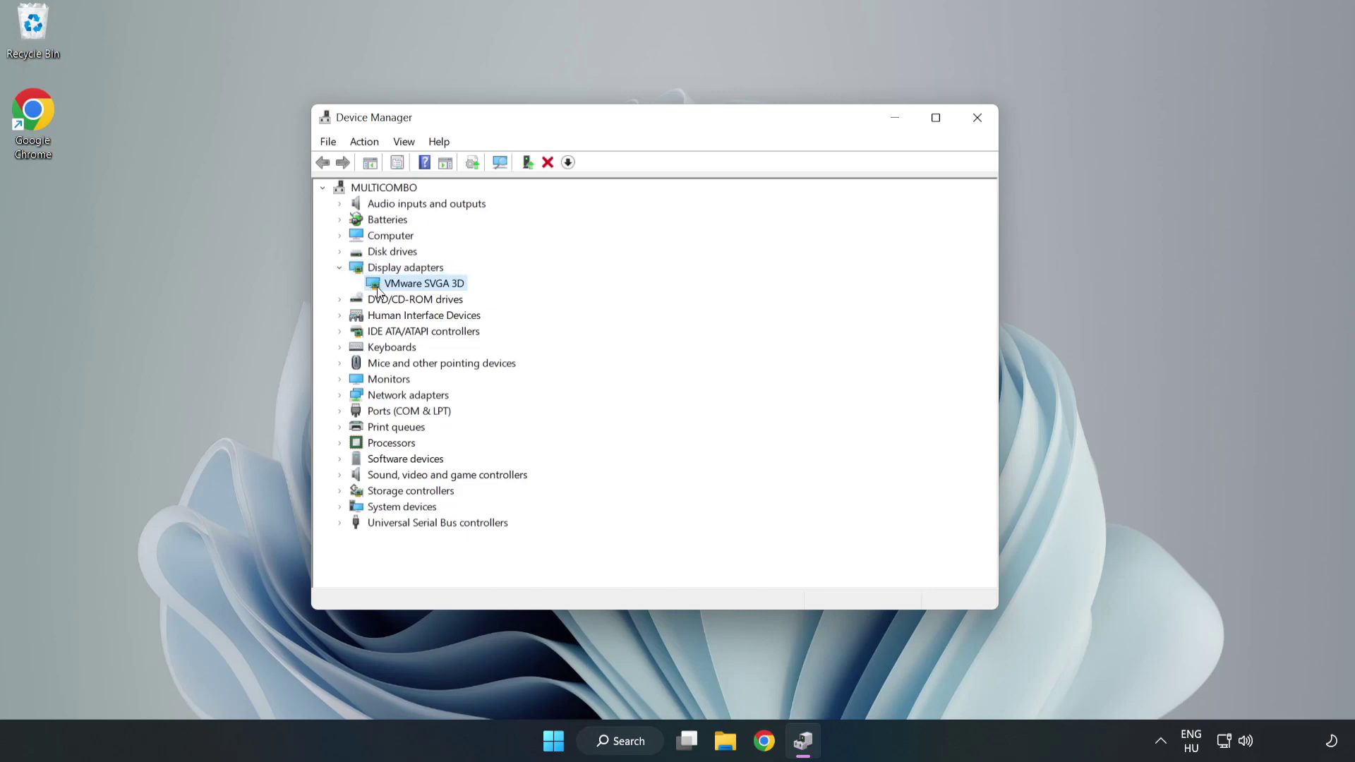
right_click(422, 289)
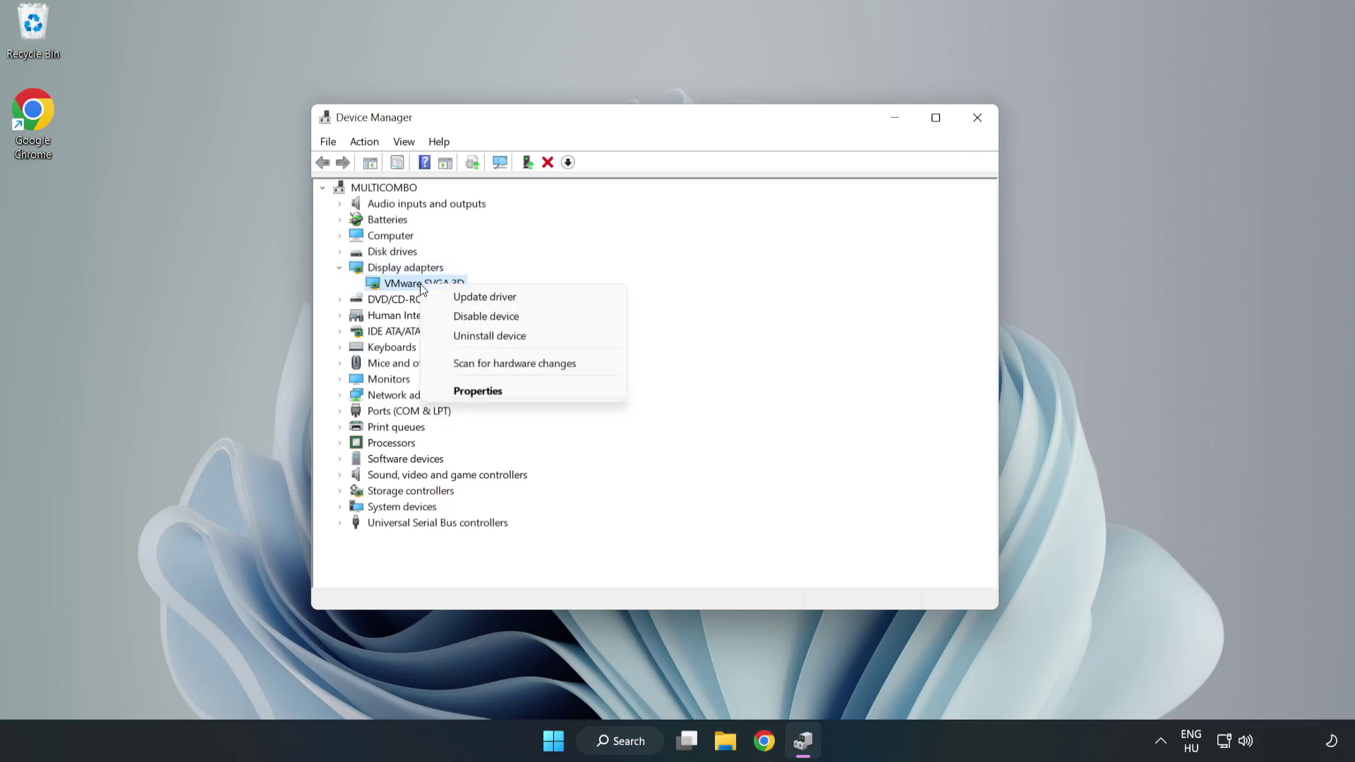
- Auto-search for a newer VMware SVGA 3D driver, find the best one installed, and close Device Manager
left_click(526, 299)
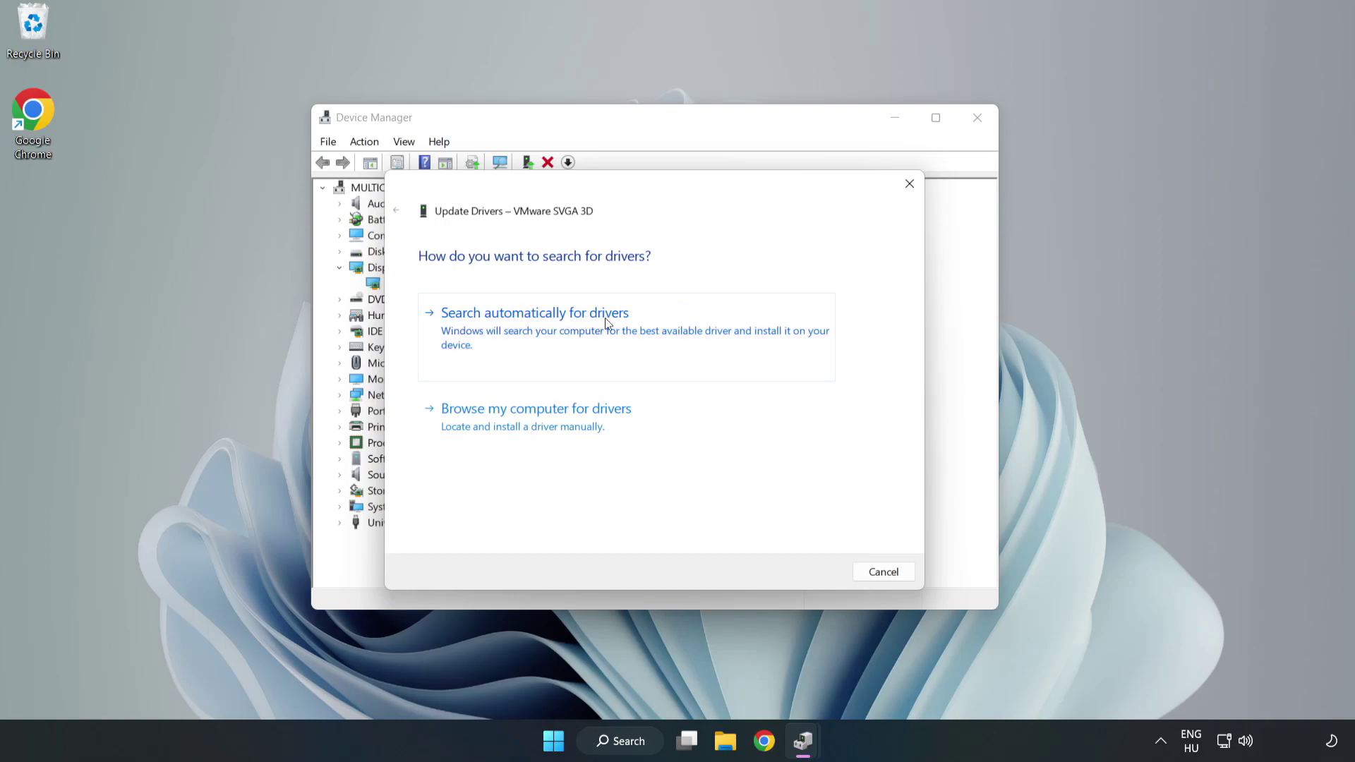
left_click(539, 329)
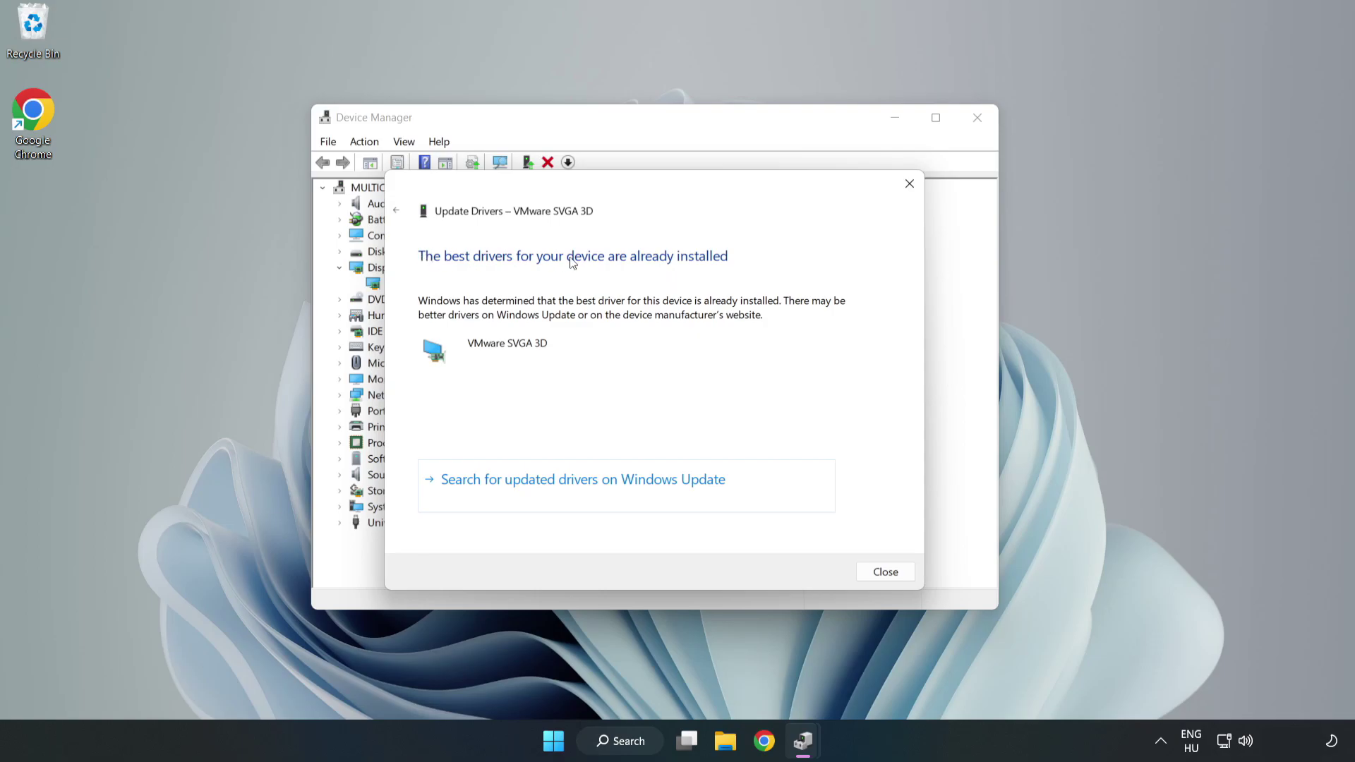
left_click(886, 572)
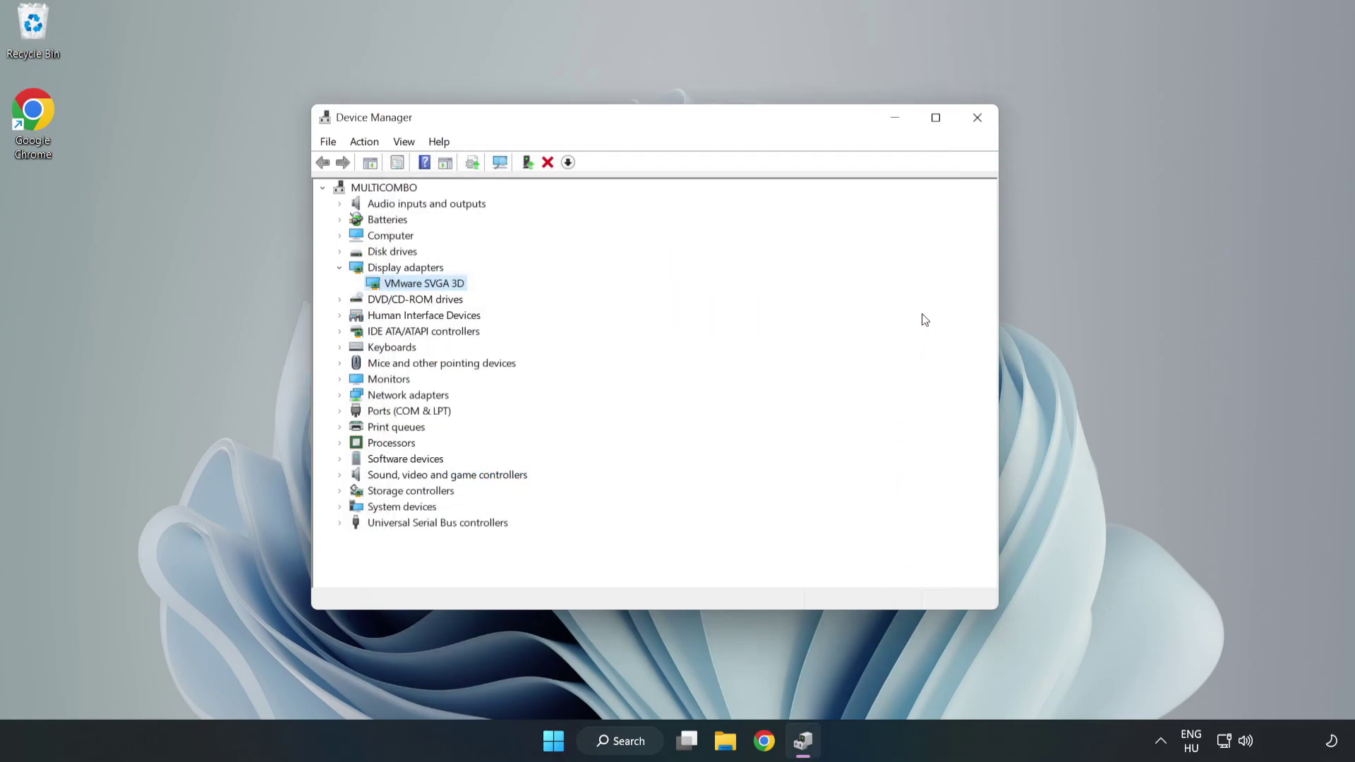
left_click(978, 120)
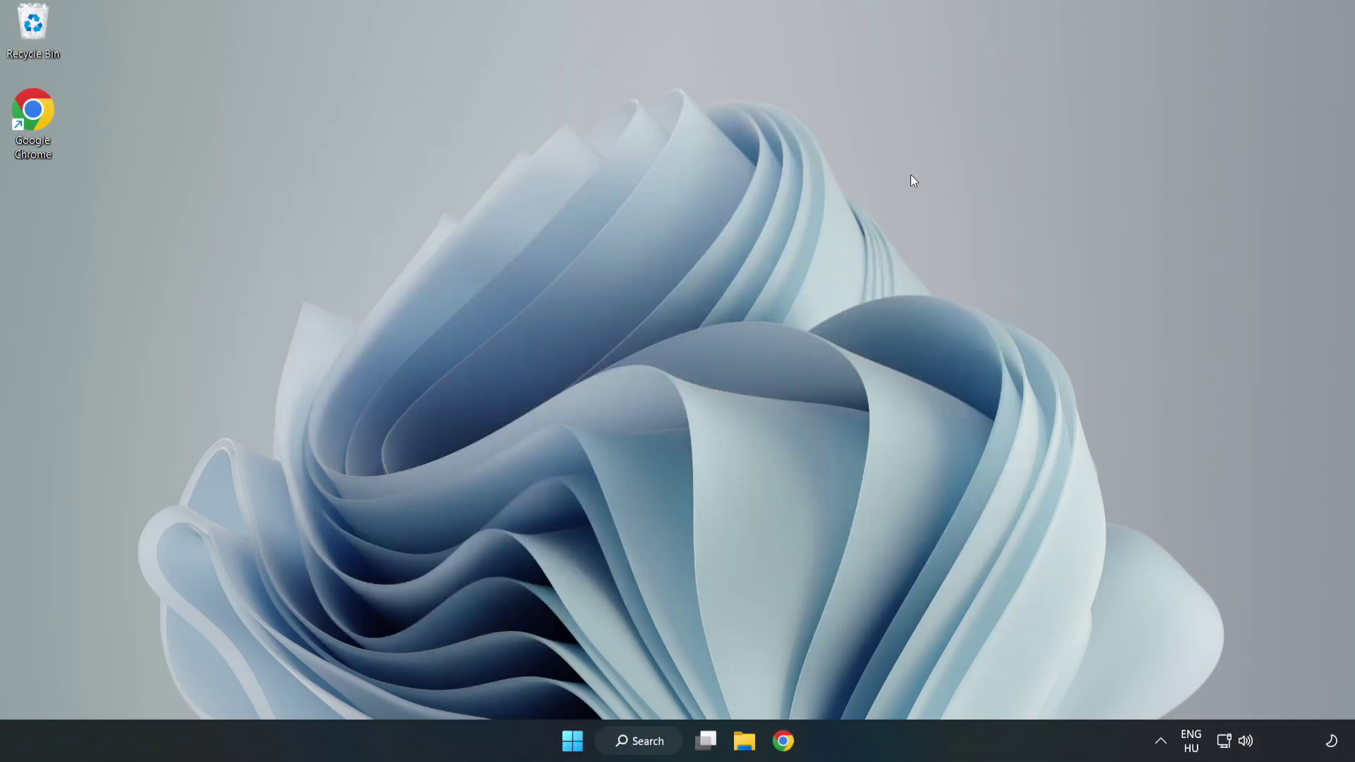
- Search Windows for 'updates'
left_click(643, 743)
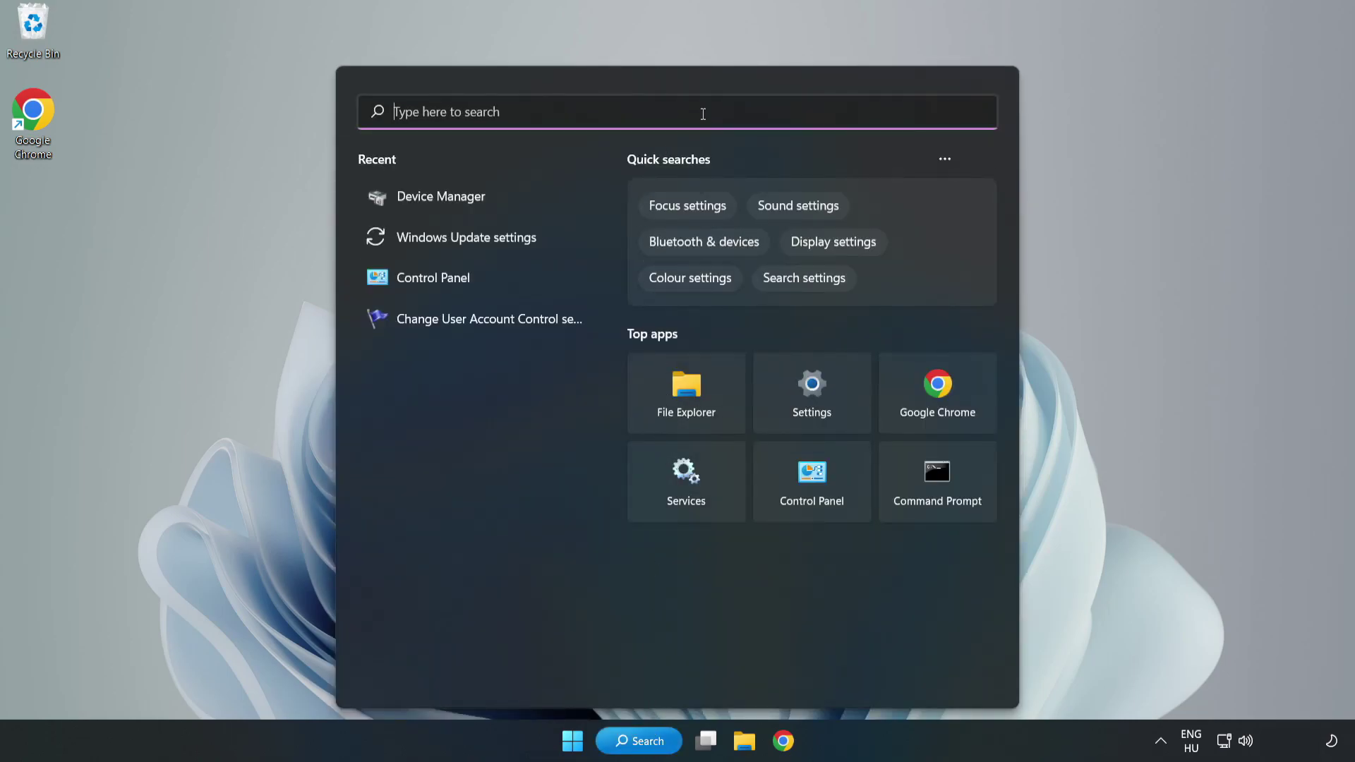
type("updates")
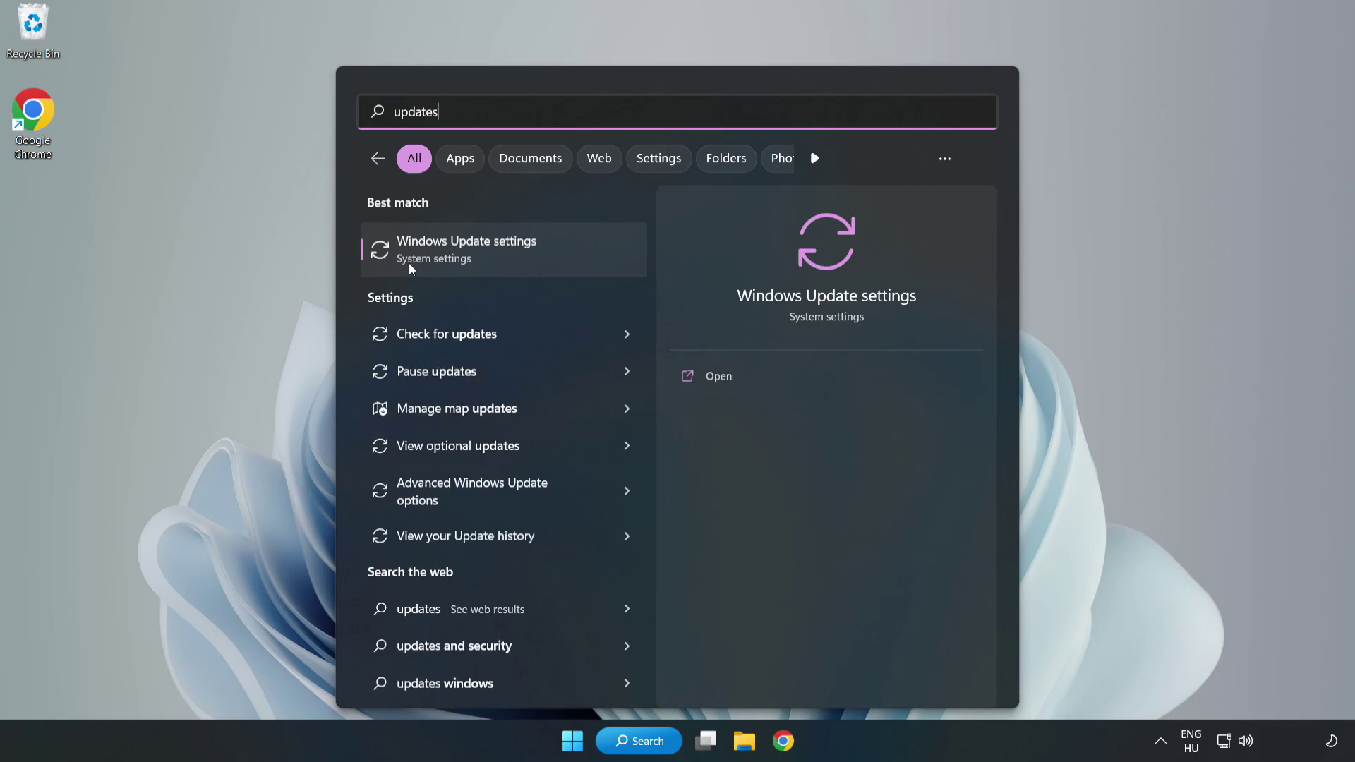
- Open Windows Update settings maximized and check for new updates
left_click(485, 257)
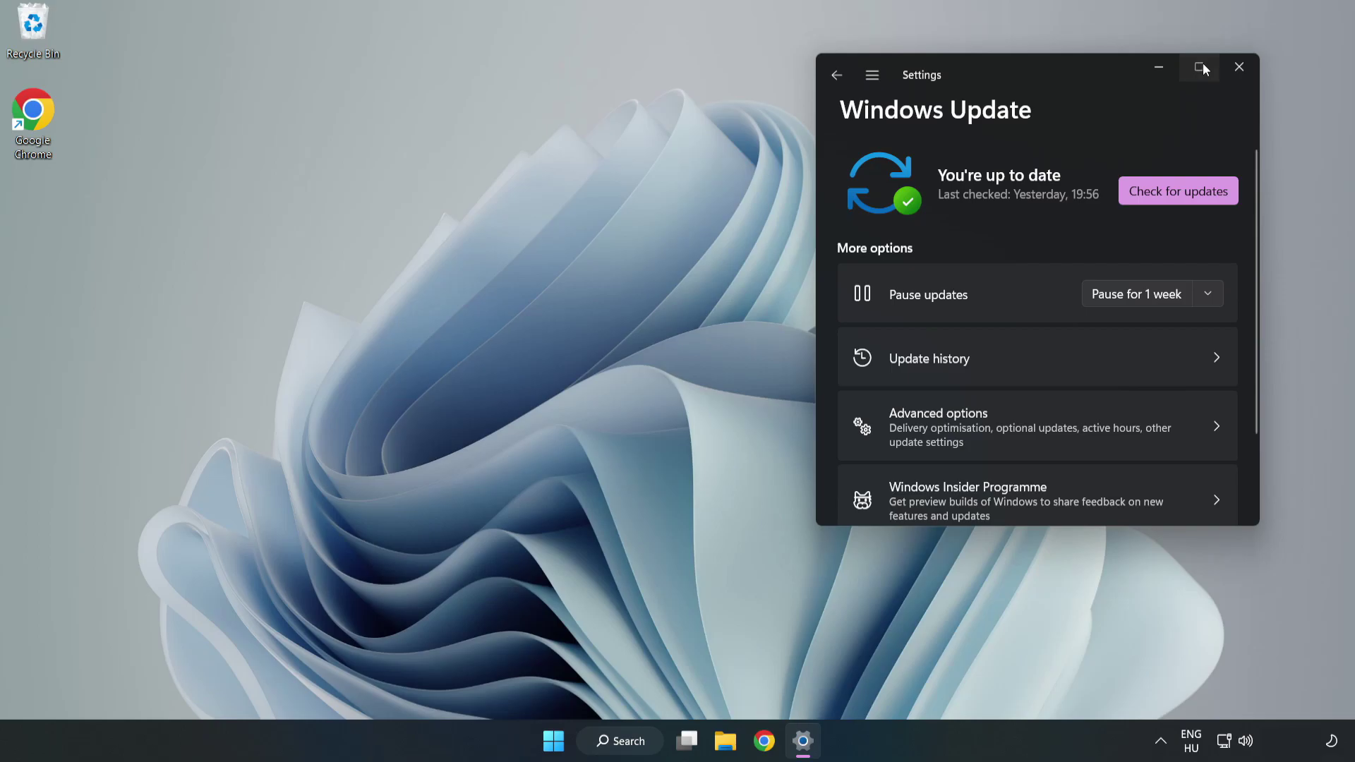
left_click(1201, 63)
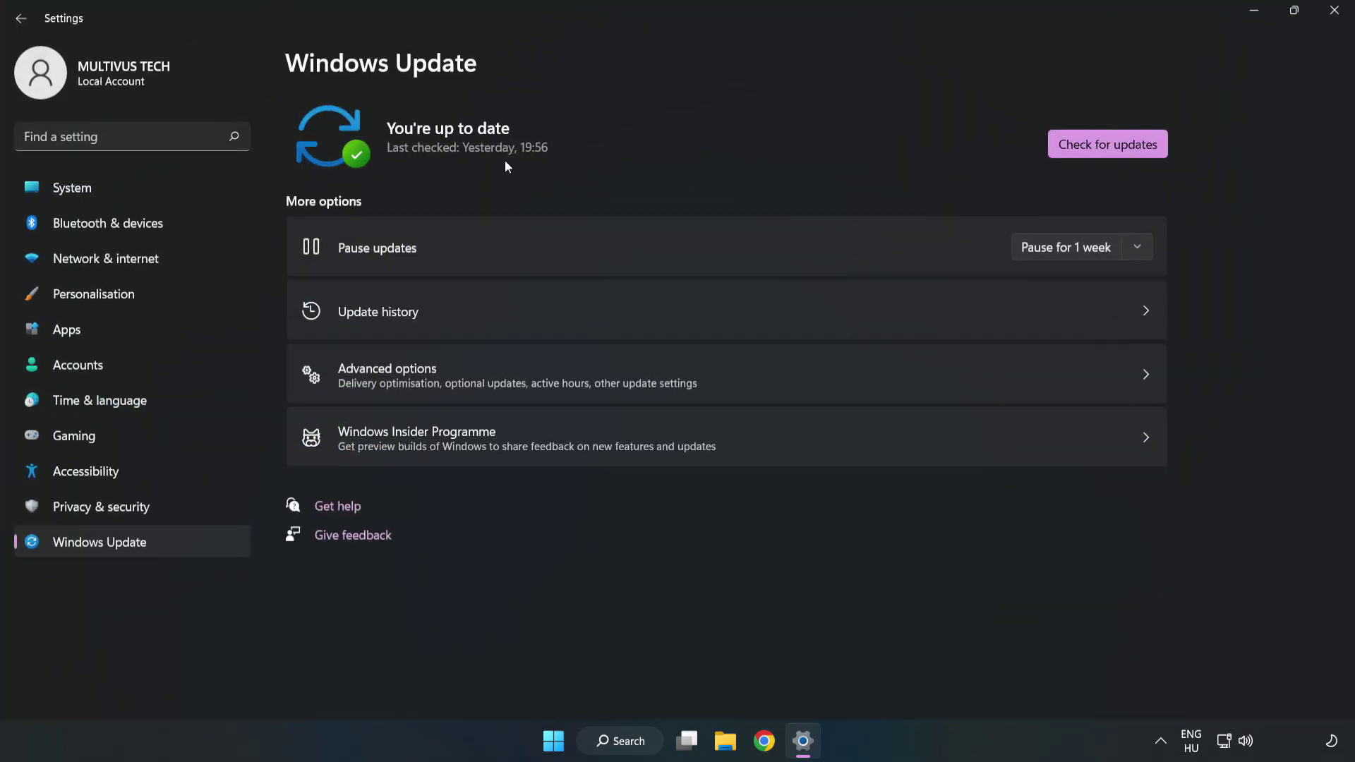
left_click(1112, 147)
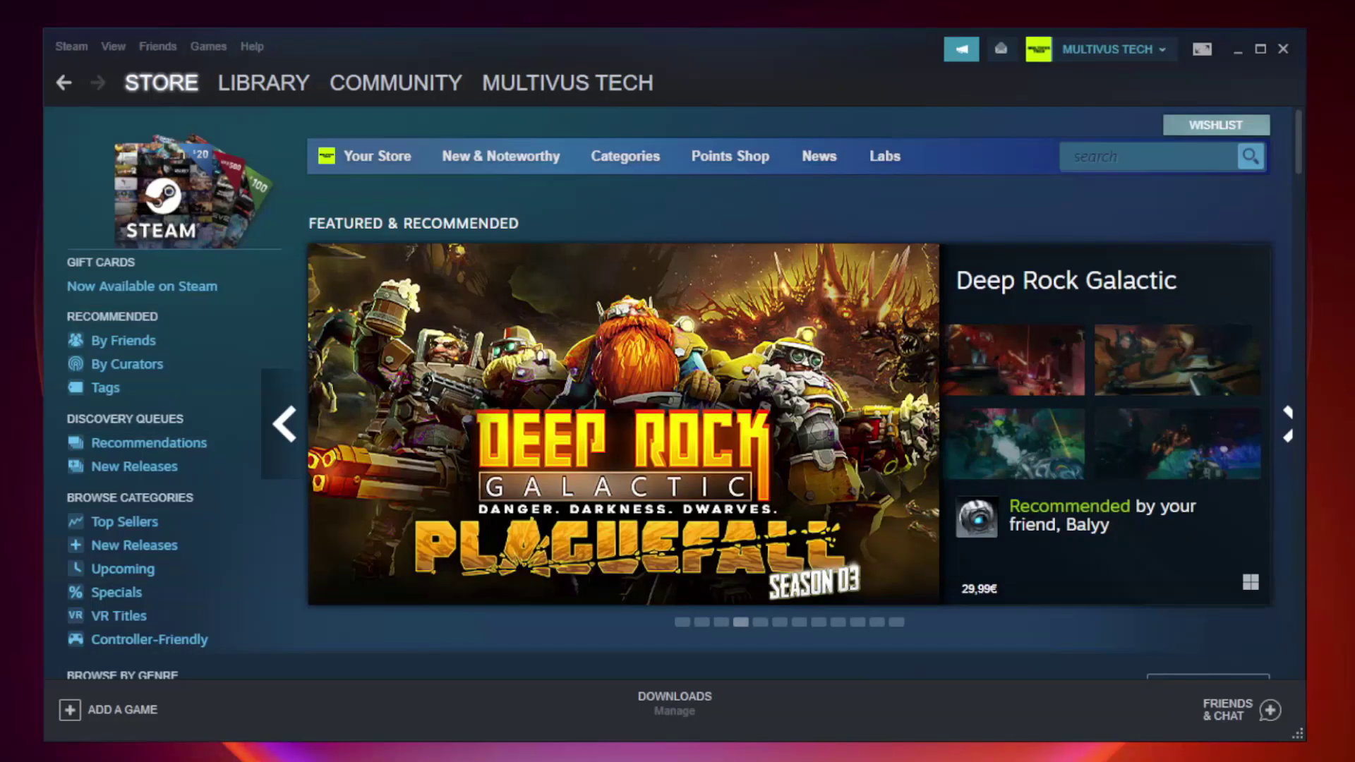
- Switch Steam to the Library and bring up the menu for the game under Favorites
mouse_move(295, 88)
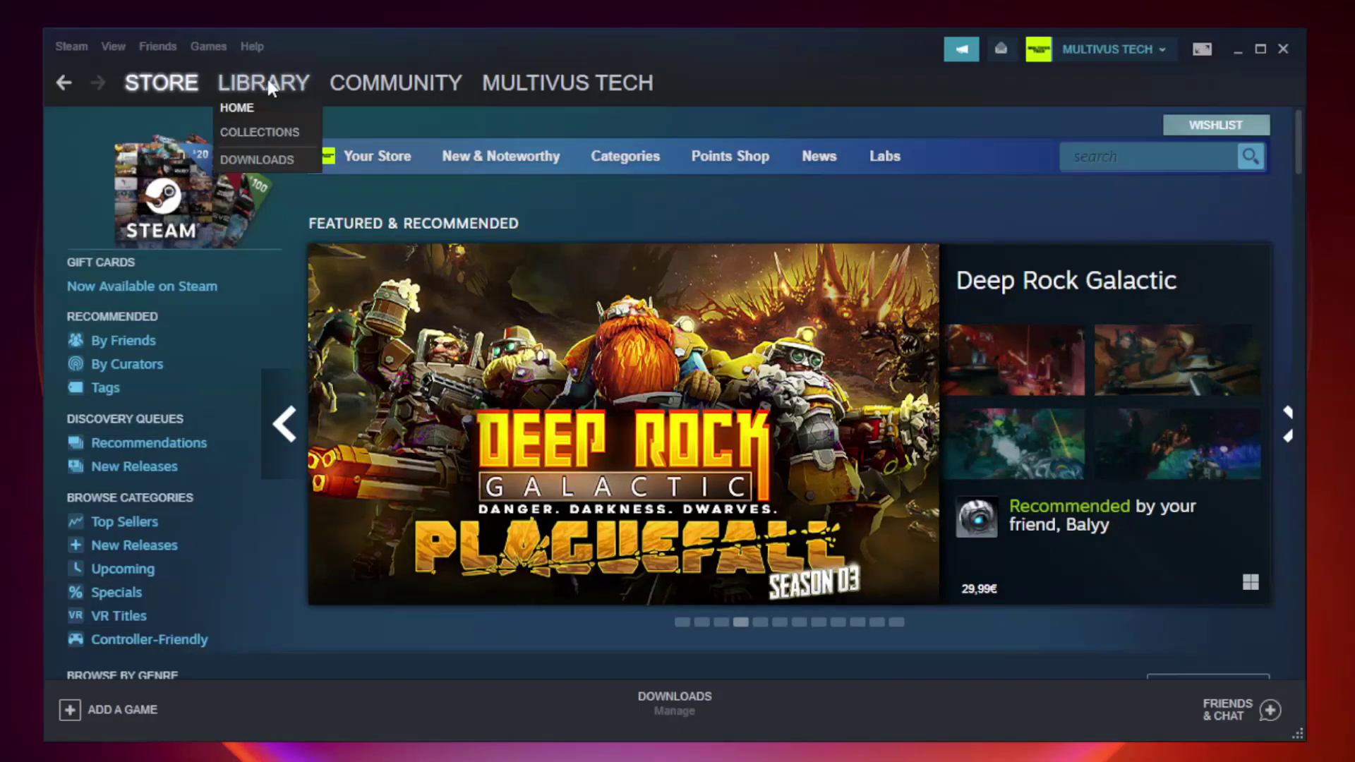
left_click(274, 91)
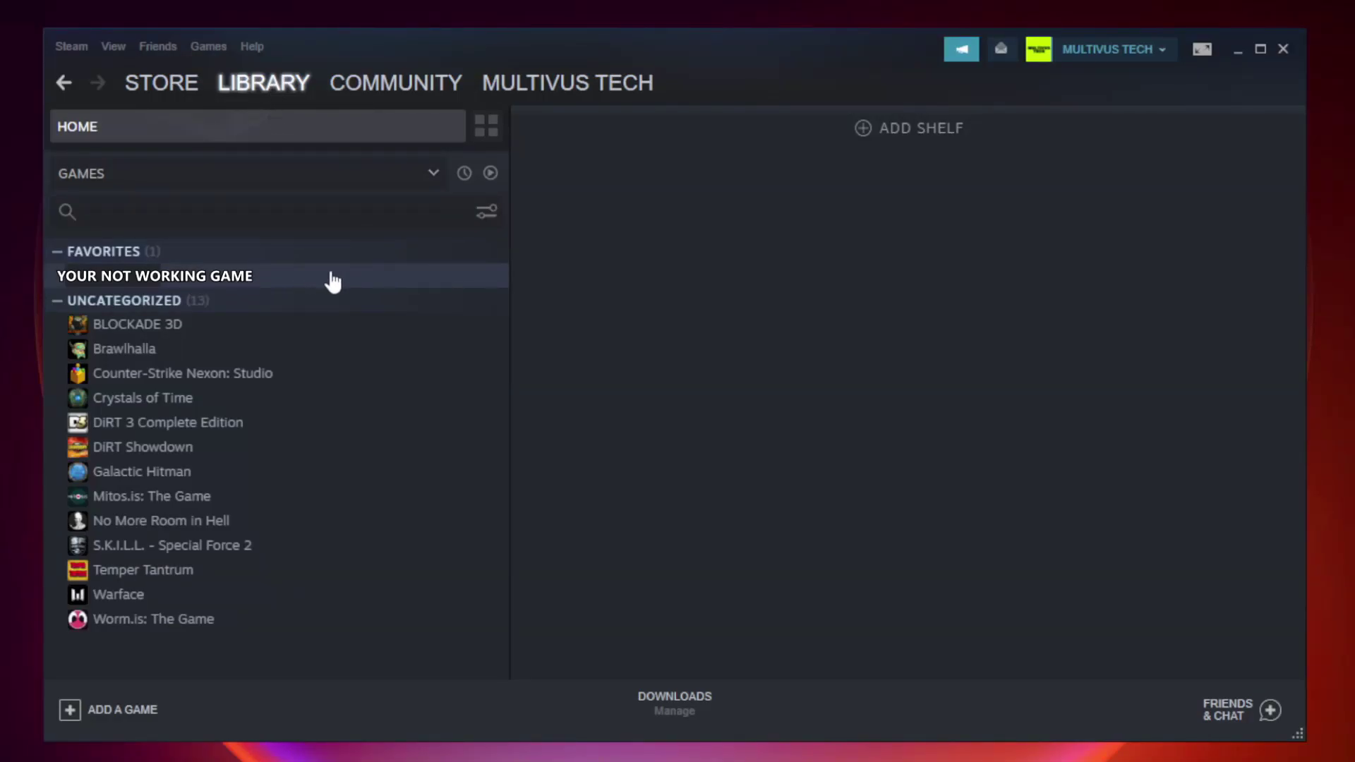
right_click(293, 283)
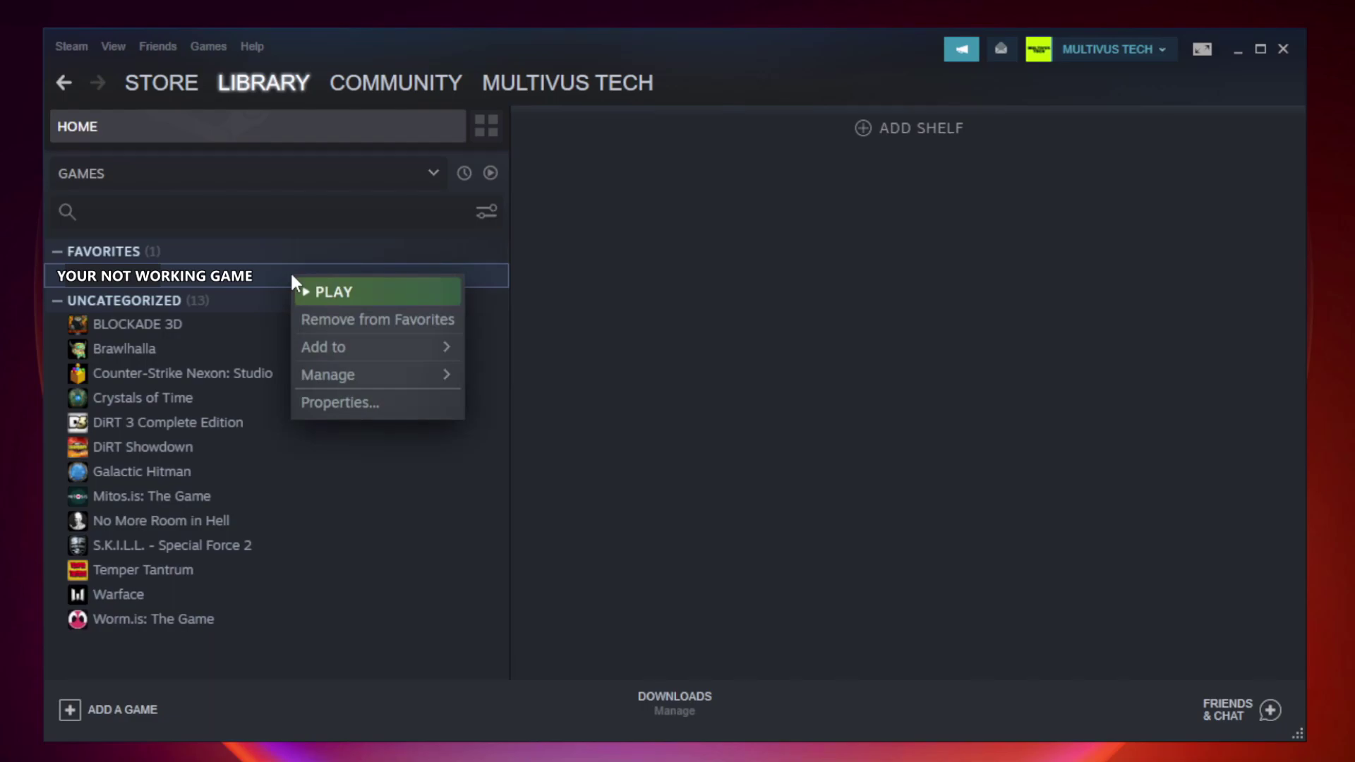
- Verify the integrity of Unturned's local game files, validating all 9192 files
left_click(374, 405)
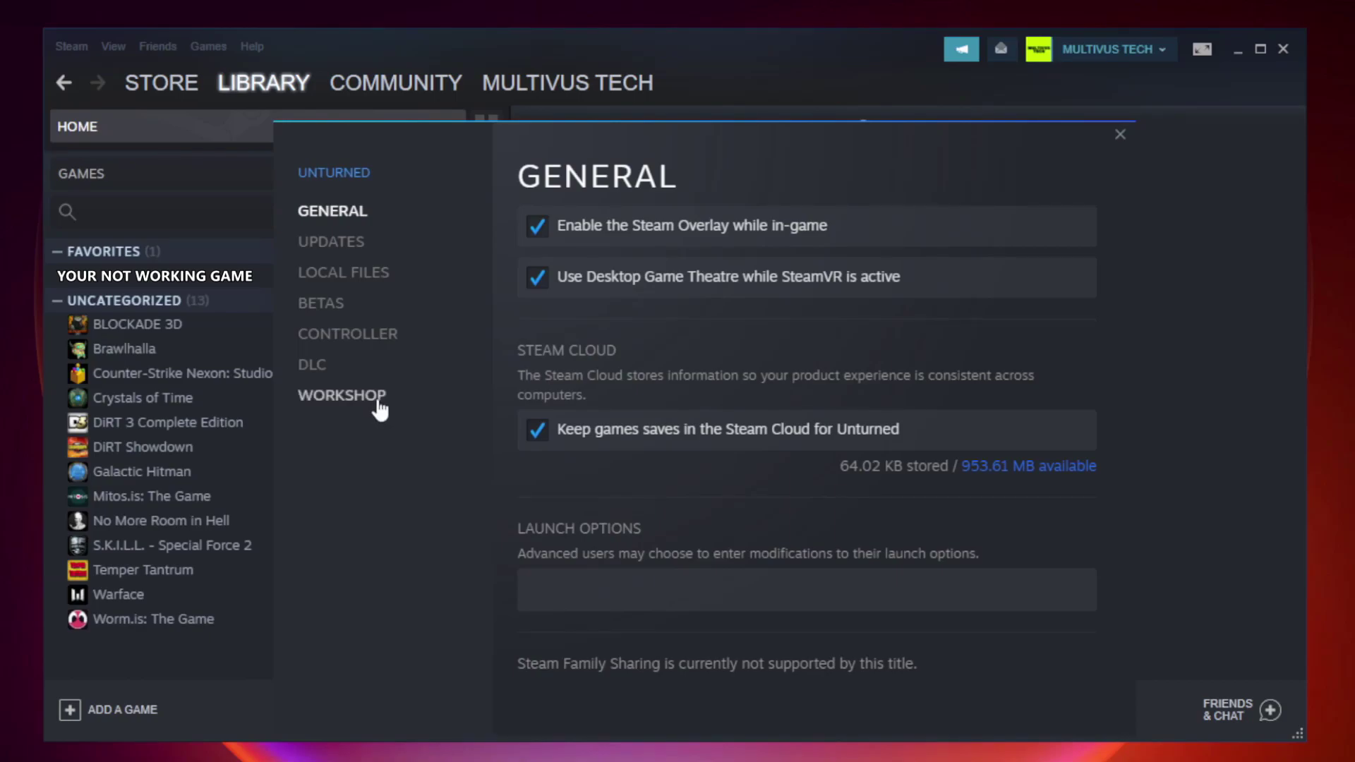
left_click(360, 278)
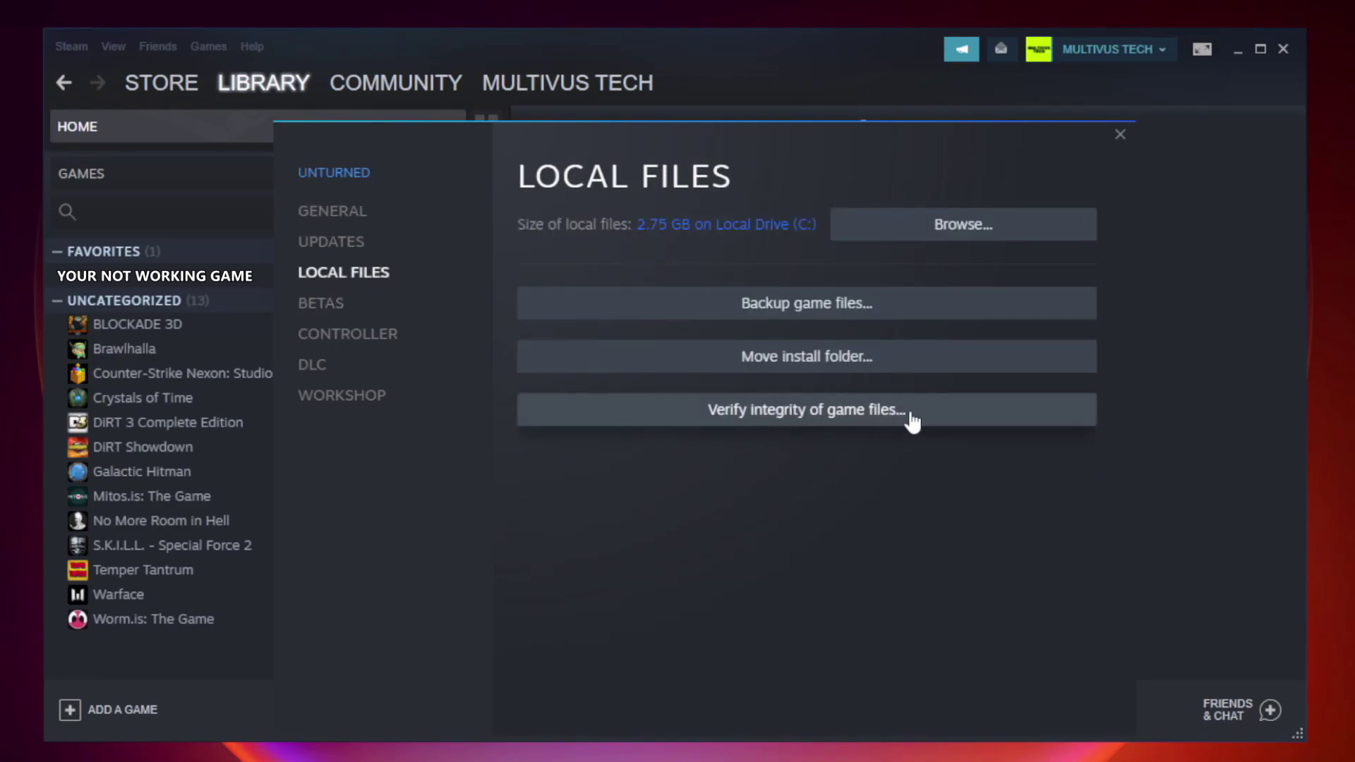
left_click(819, 417)
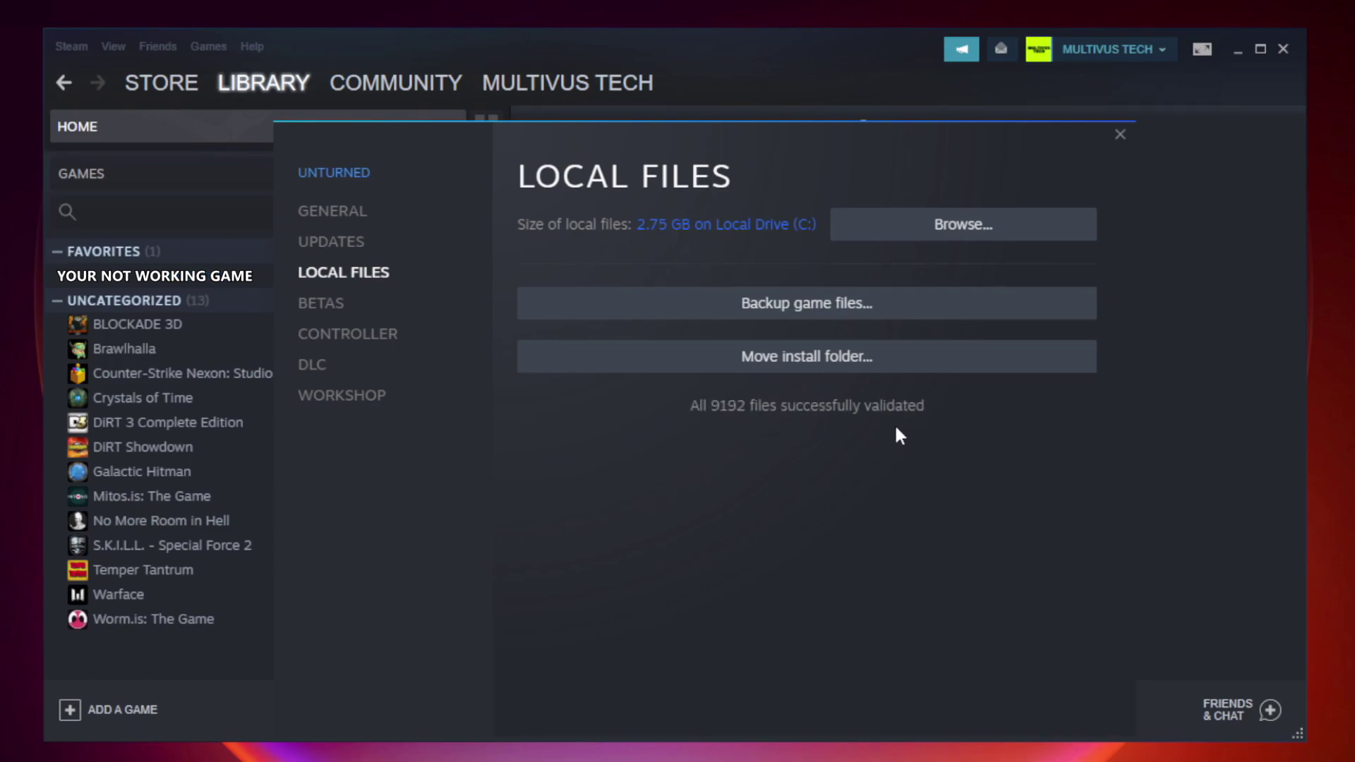
- Open the game's install folder and the YOUR NOT WORKING GAME shortcut's Properties dialog
left_click(968, 240)
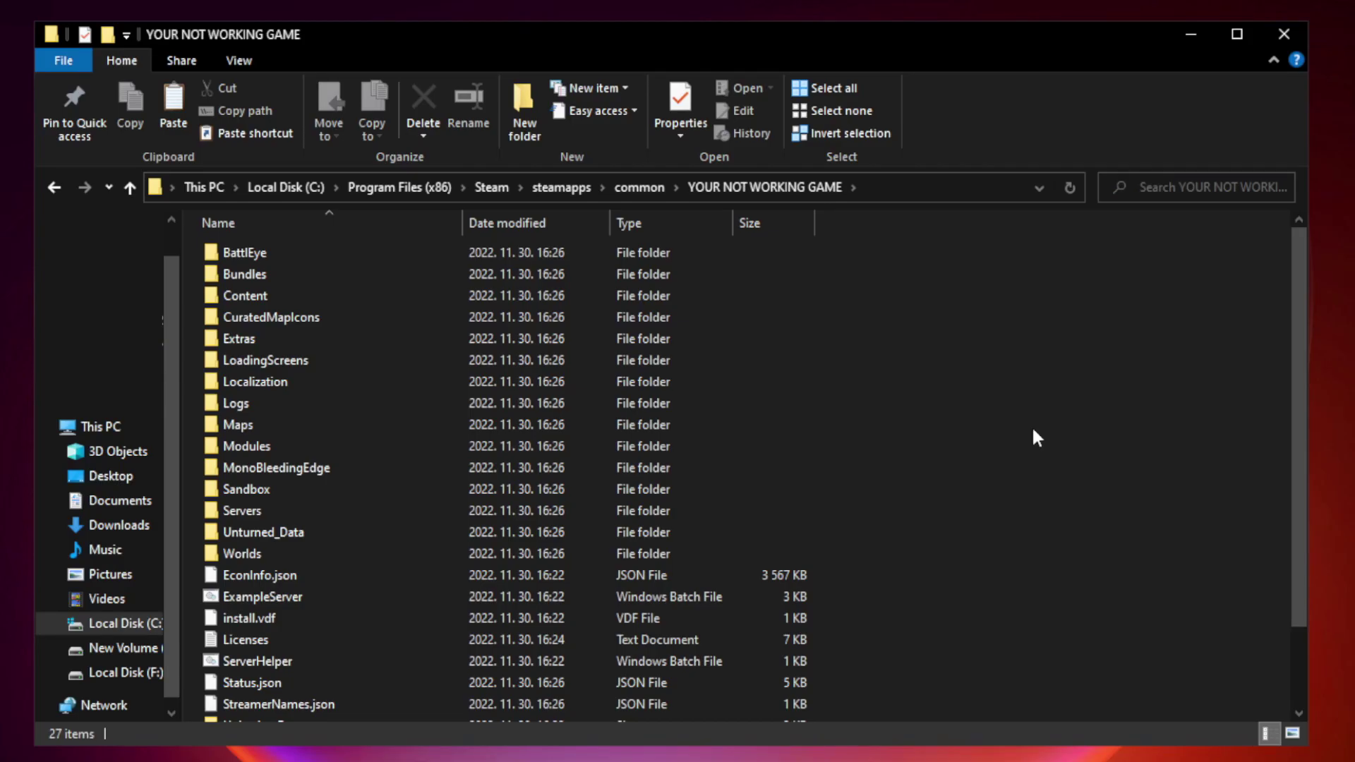
left_click_drag(1299, 369, 1302, 487)
left_click(539, 710)
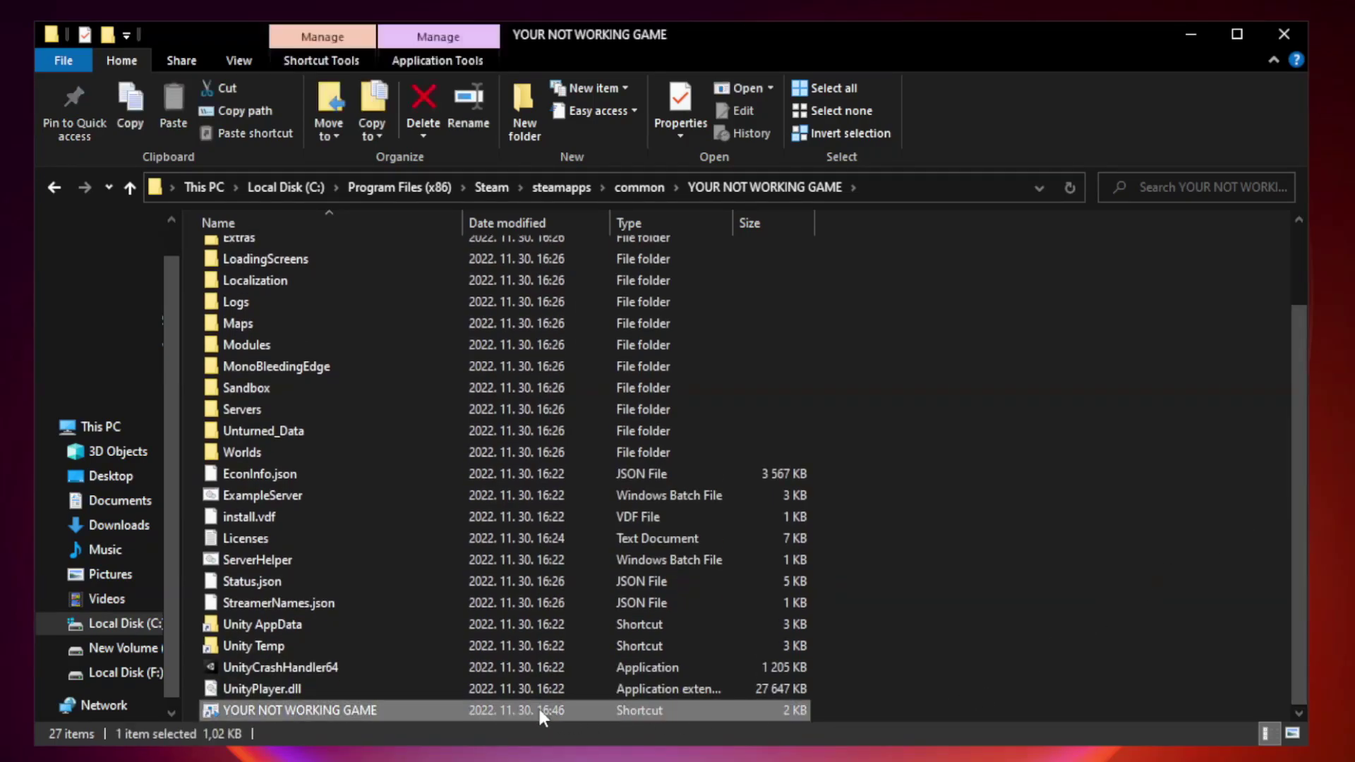
right_click(458, 709)
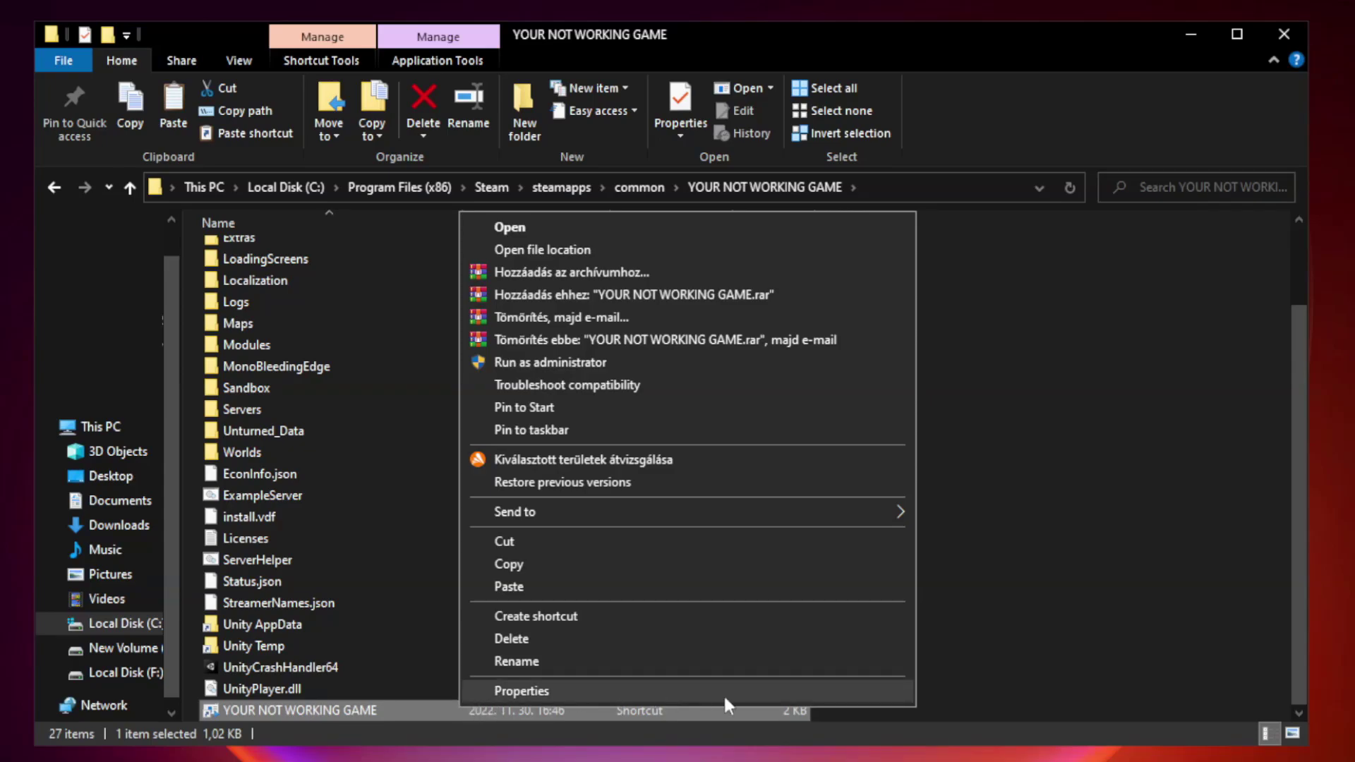
left_click(682, 695)
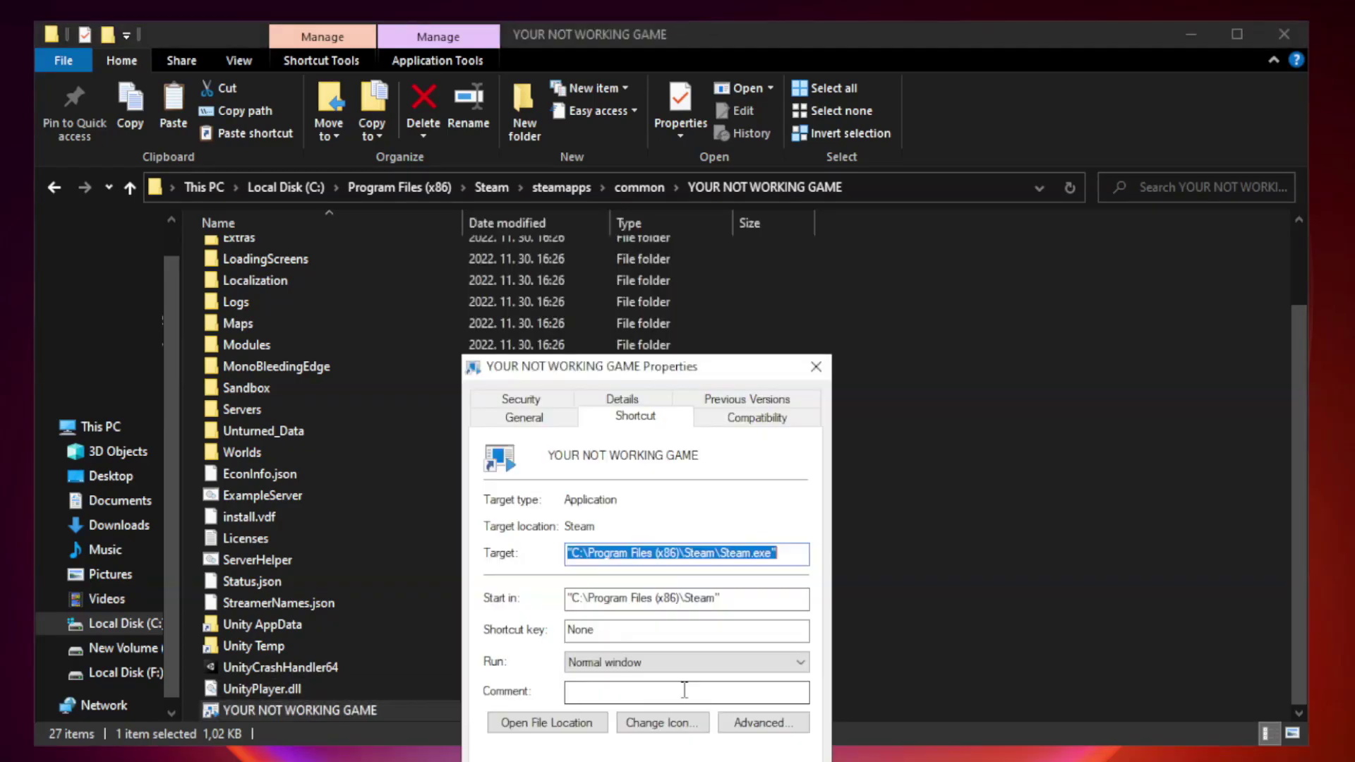
left_click_drag(674, 373, 675, 161)
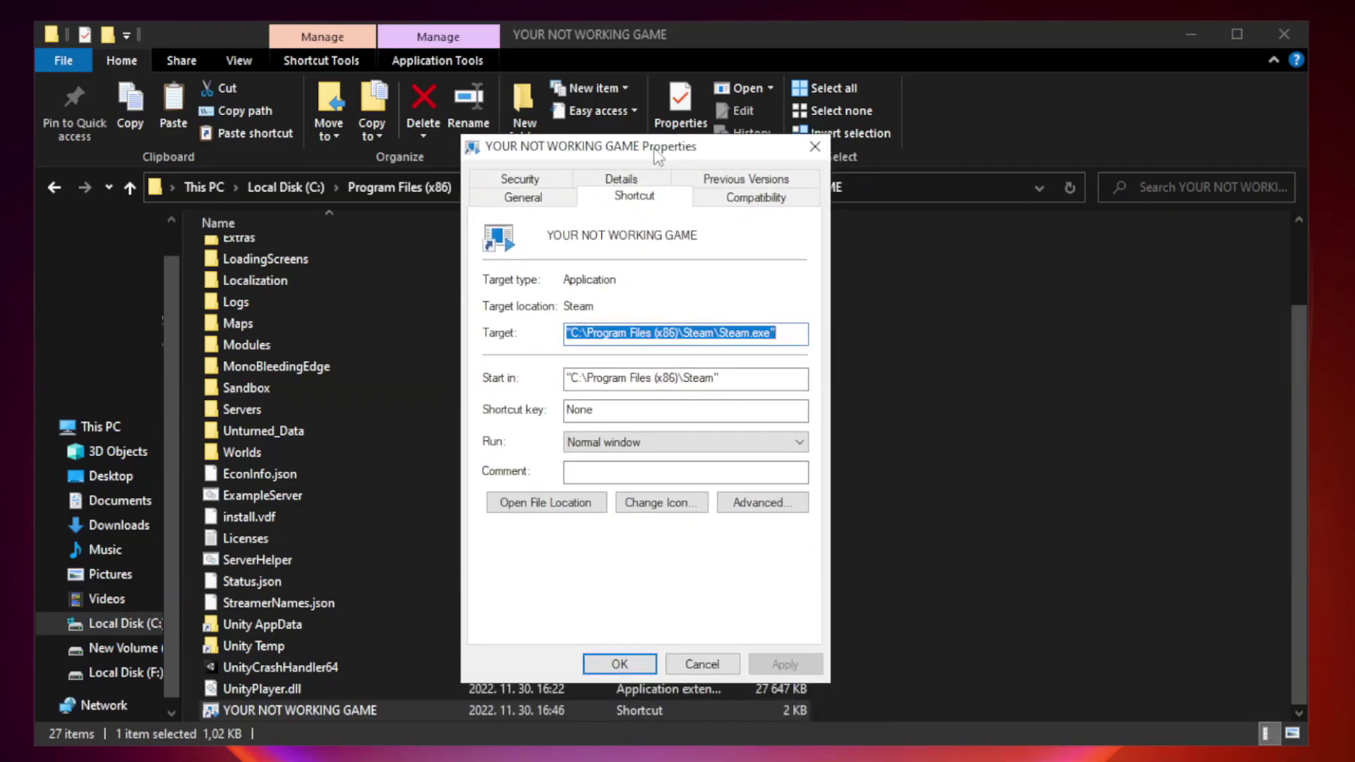
- Set the shortcut to Windows 8 compatibility, fullscreen optimizations disabled, run as administrator, and apply
left_click(754, 199)
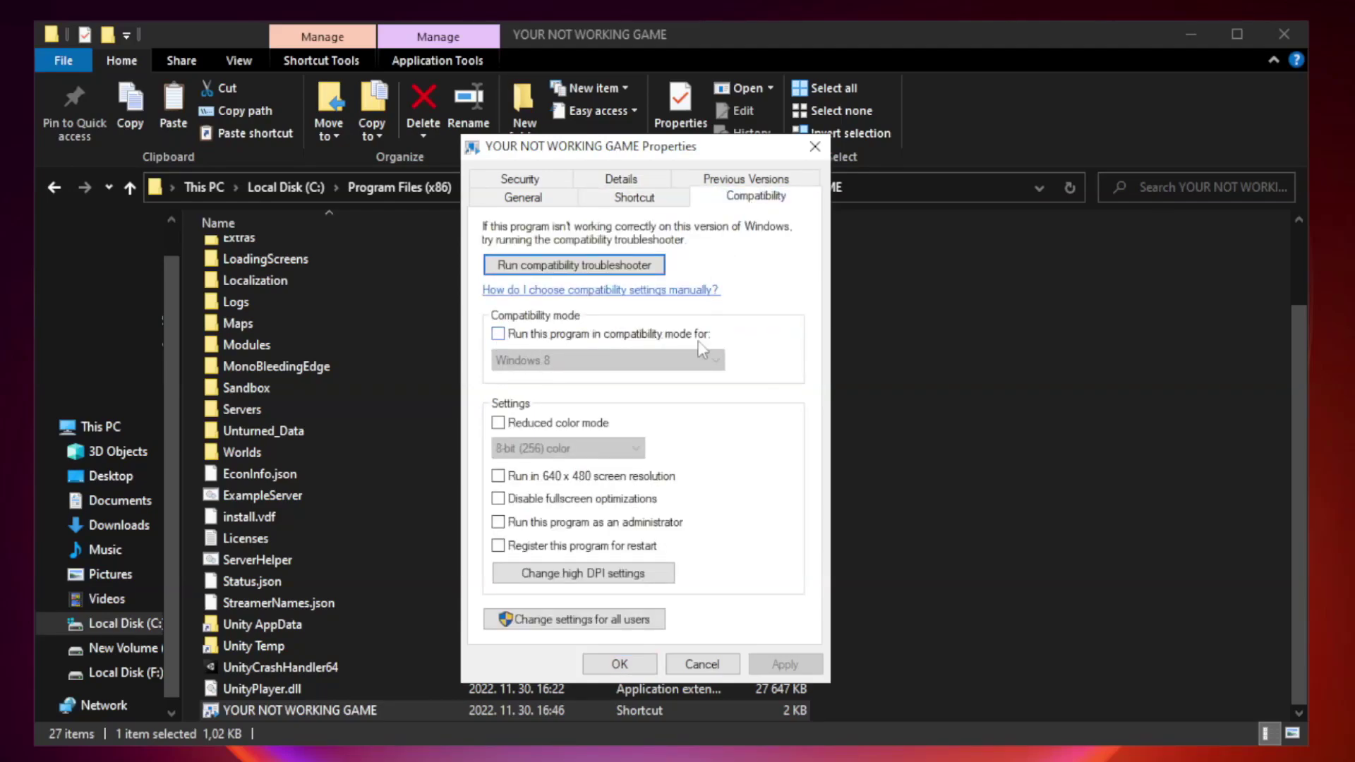
left_click(540, 336)
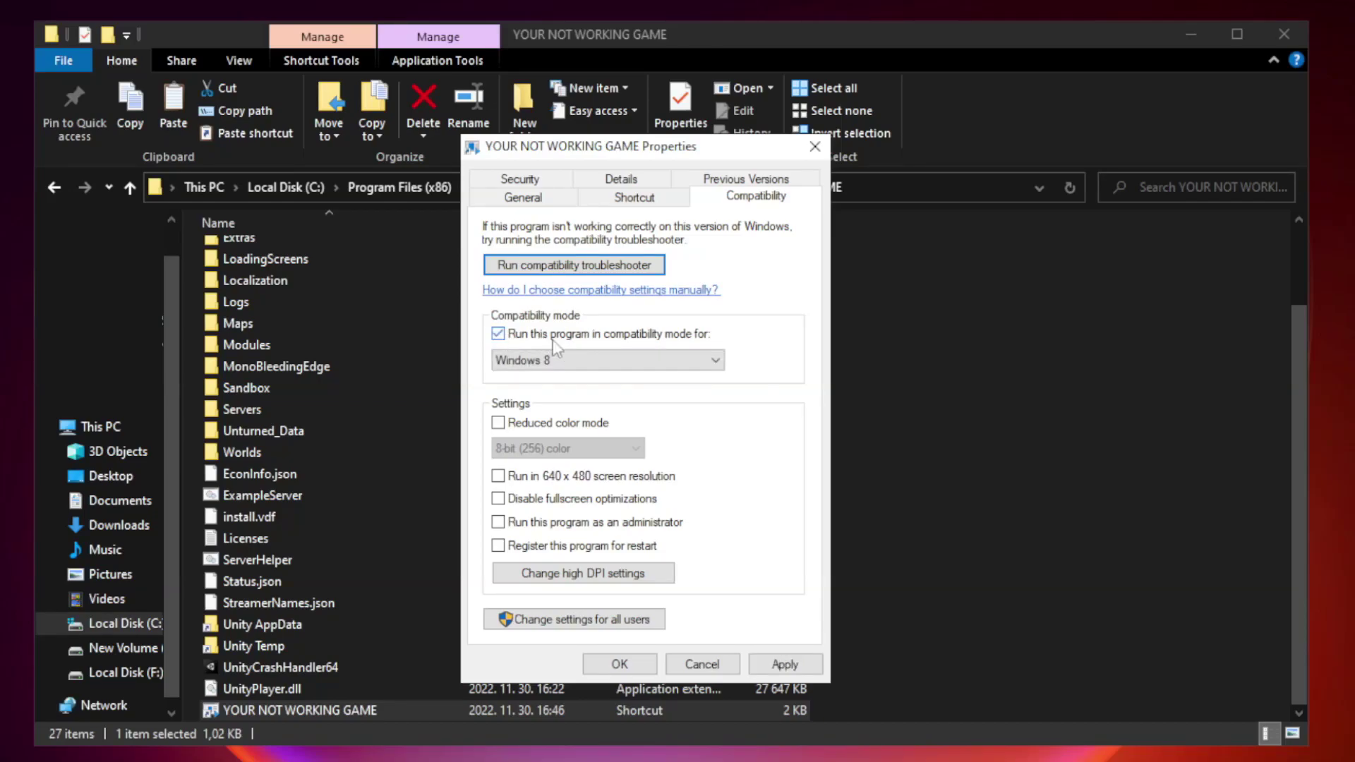
left_click(600, 360)
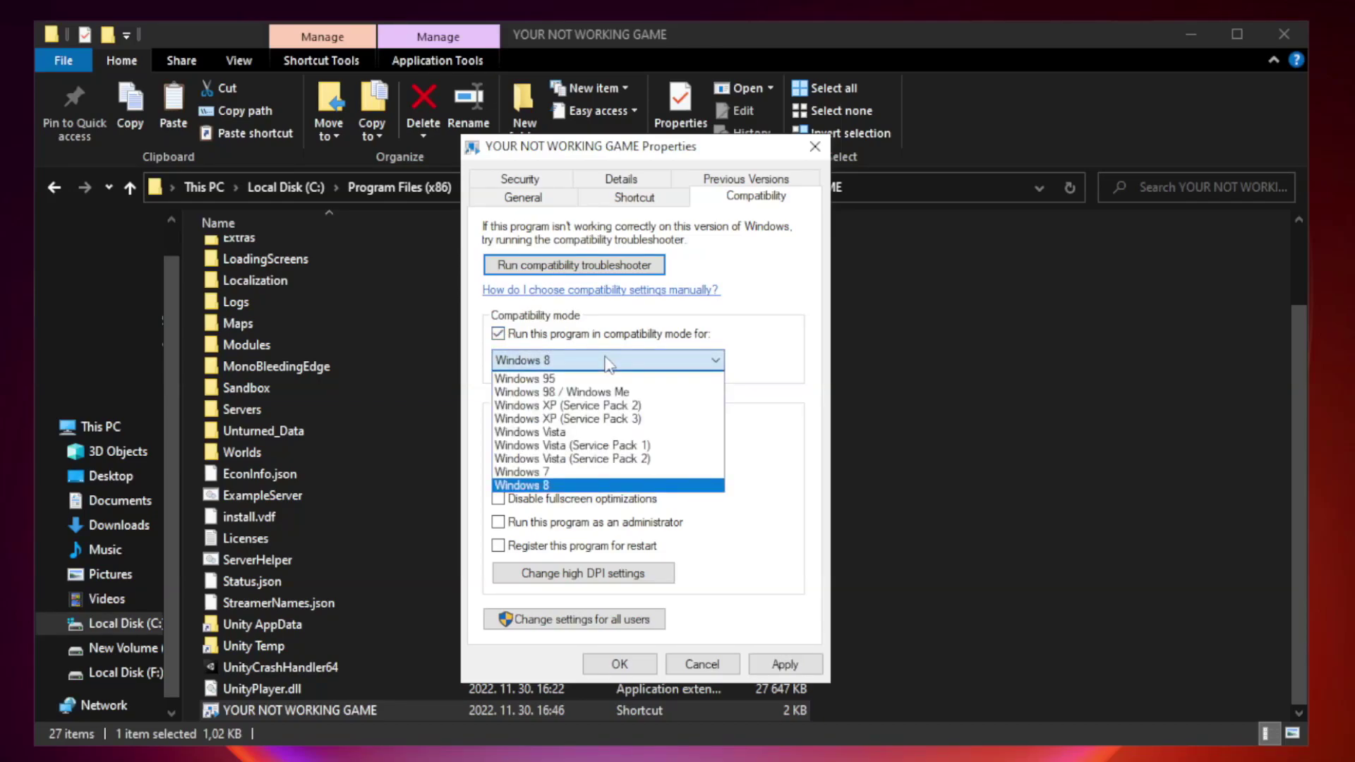
left_click(573, 486)
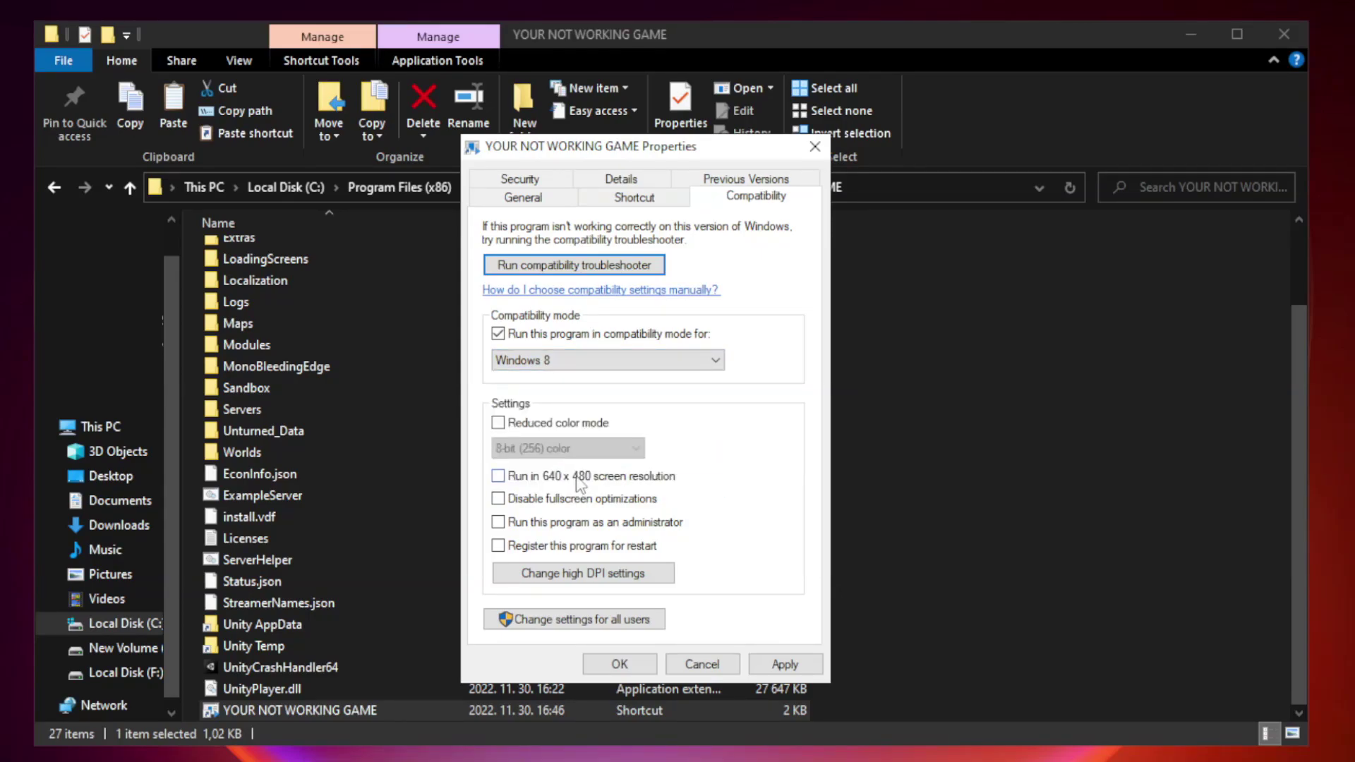
left_click(530, 503)
left_click(532, 528)
left_click(785, 664)
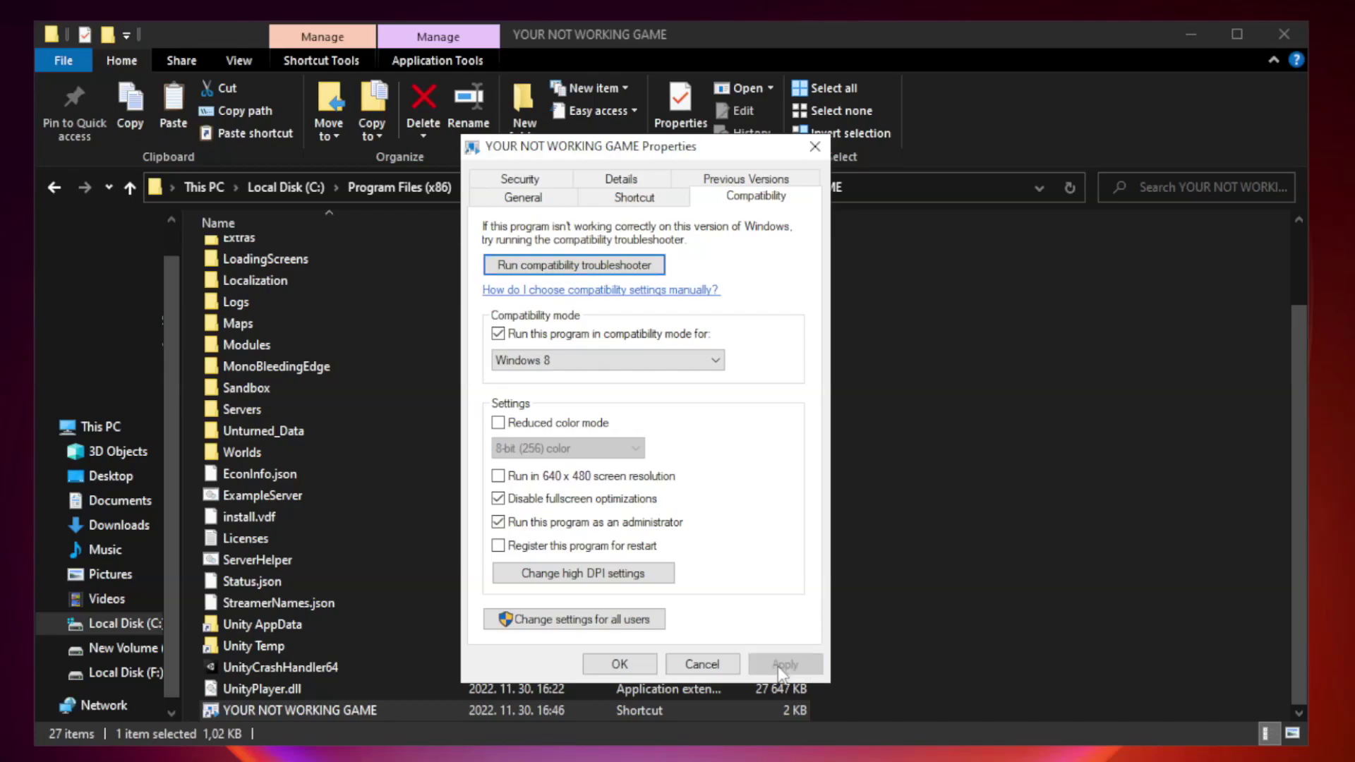
left_click(619, 664)
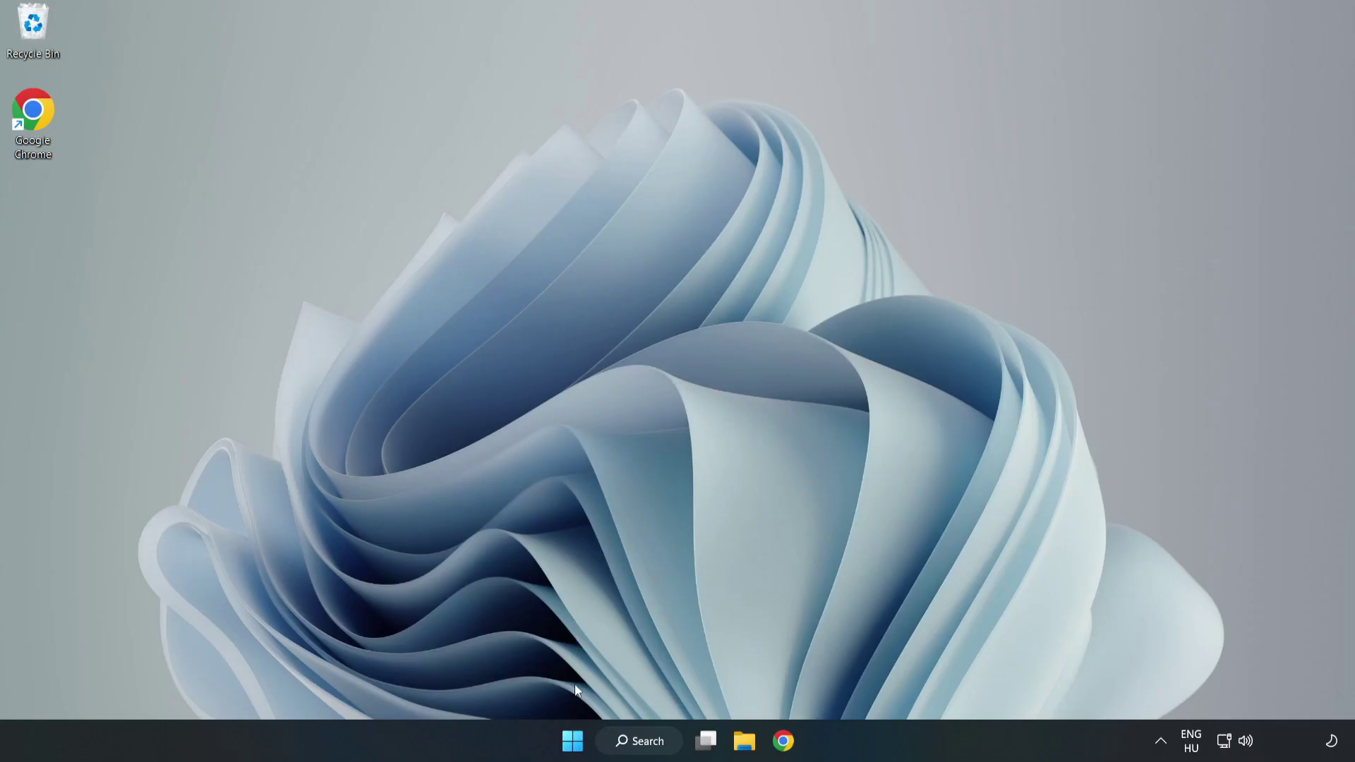
- Open Task Manager to the Startup apps list
right_click(575, 745)
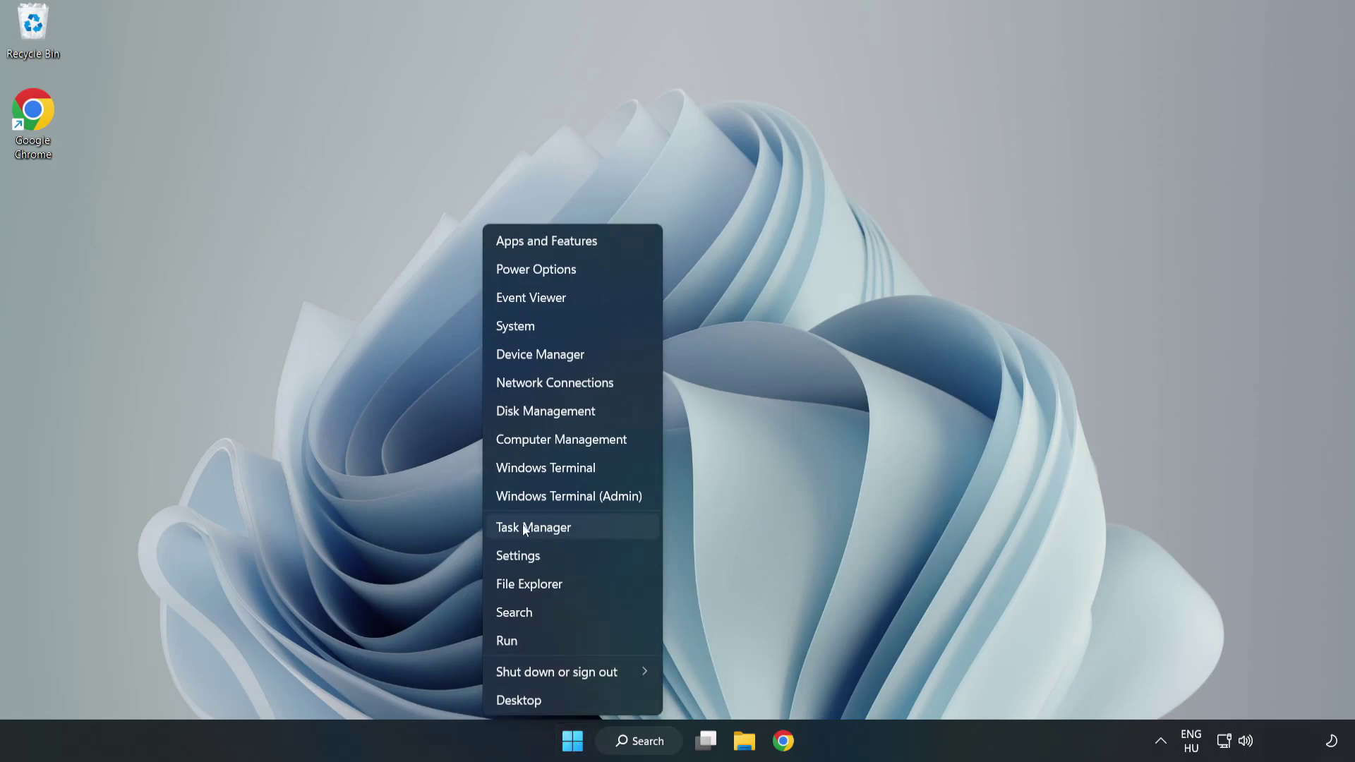
left_click(570, 527)
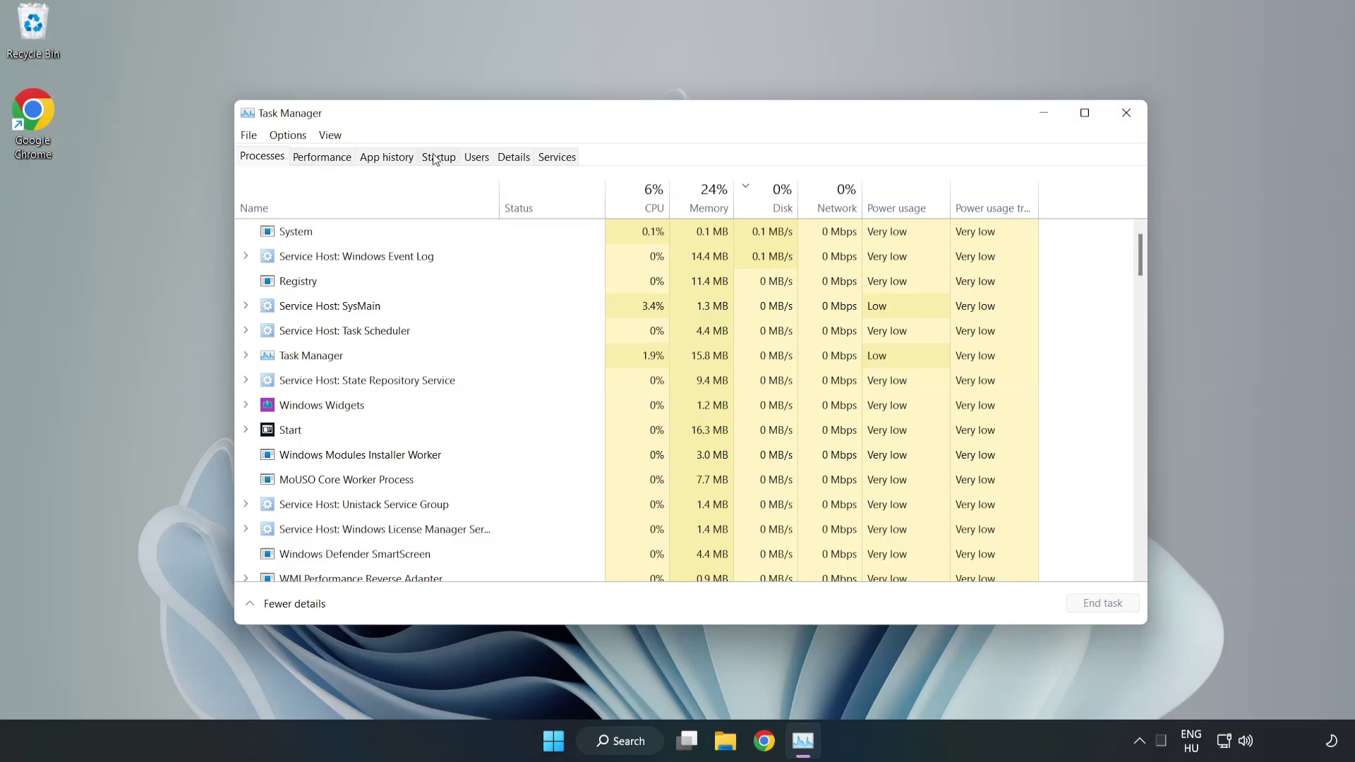
left_click(441, 161)
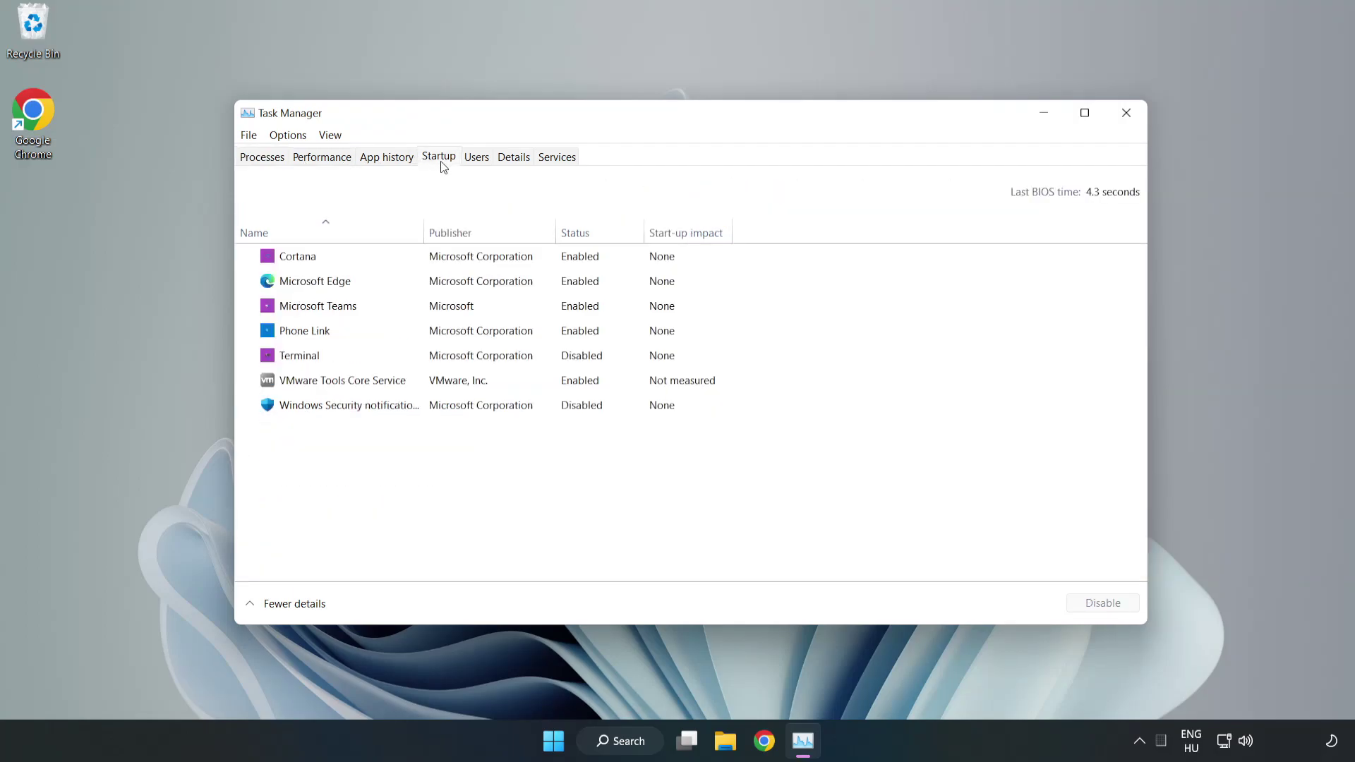
- Disable Cortana, Microsoft Edge, Microsoft Teams and Phone Link at startup
left_click(467, 265)
left_click(1093, 604)
left_click(590, 281)
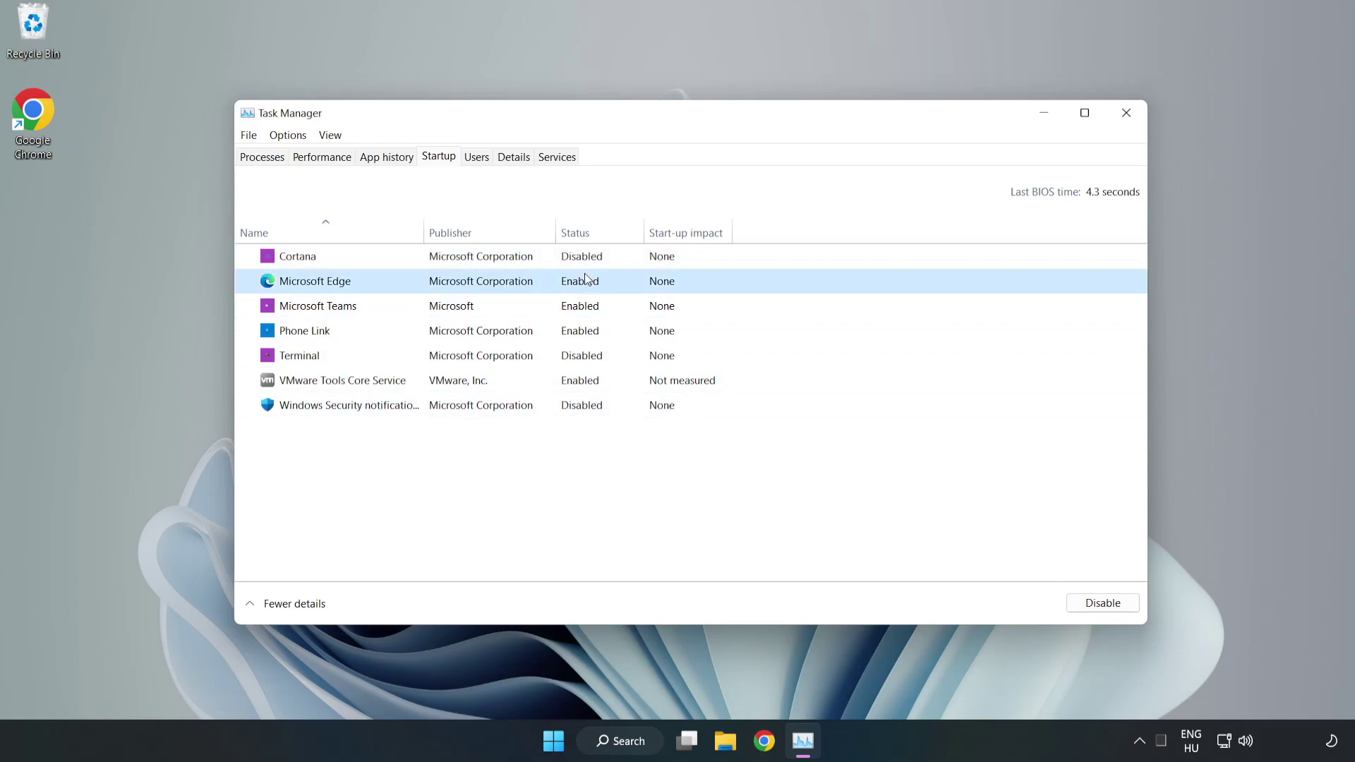
left_click(1087, 601)
left_click(468, 308)
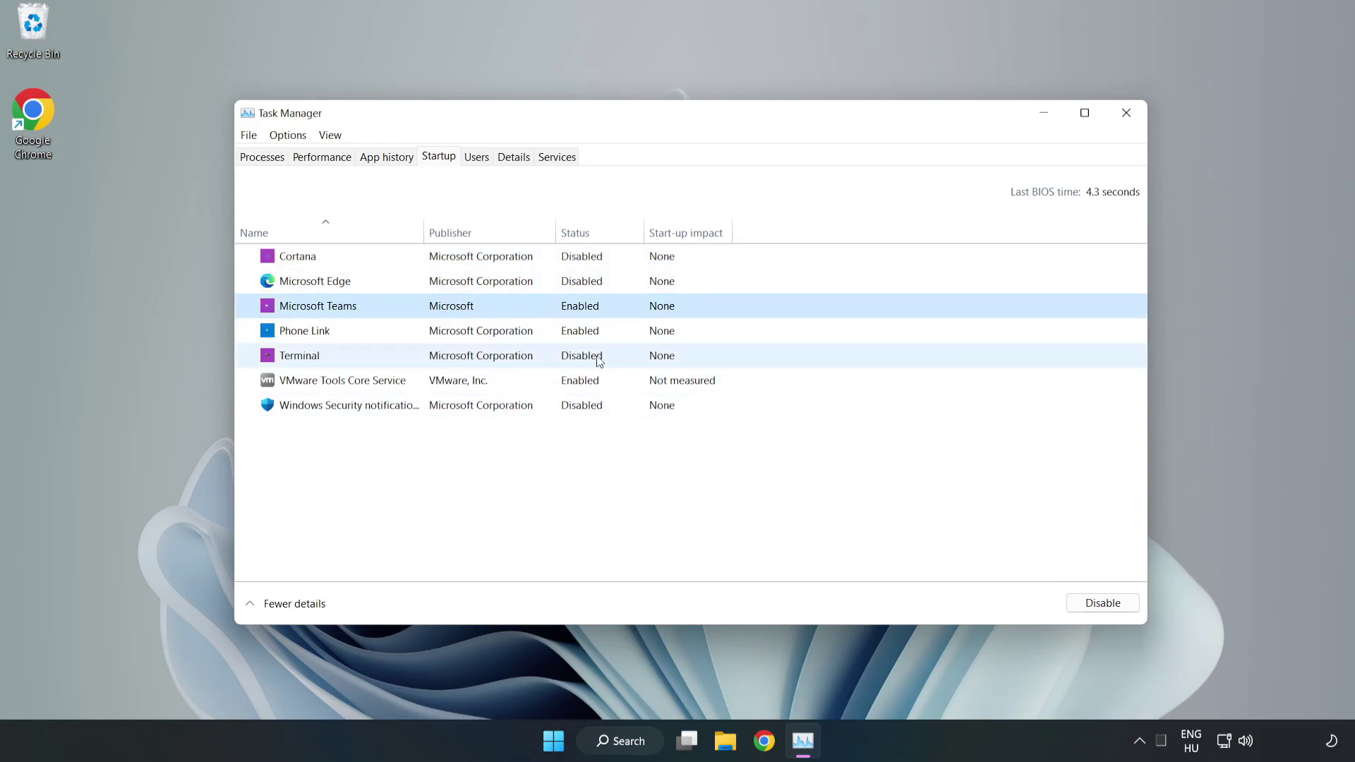
left_click(1095, 605)
left_click(450, 332)
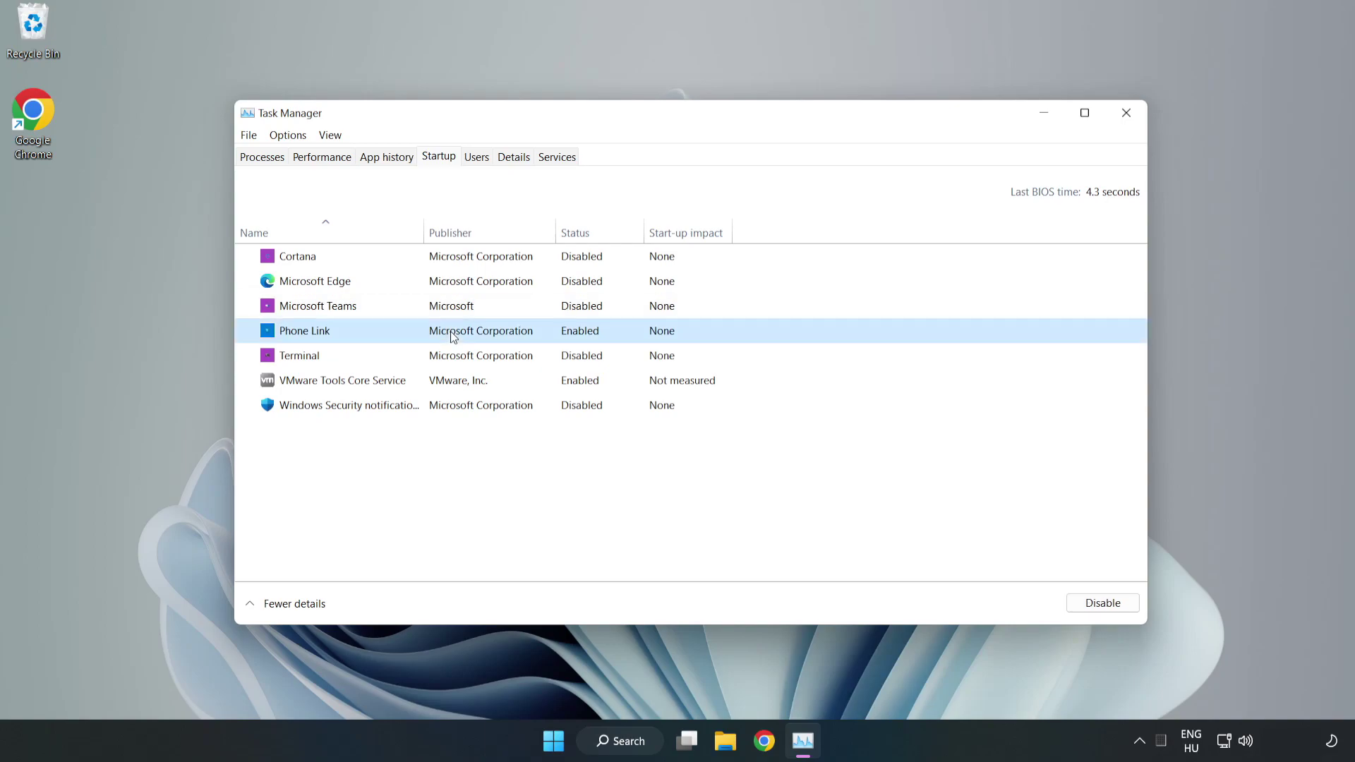
left_click(1075, 606)
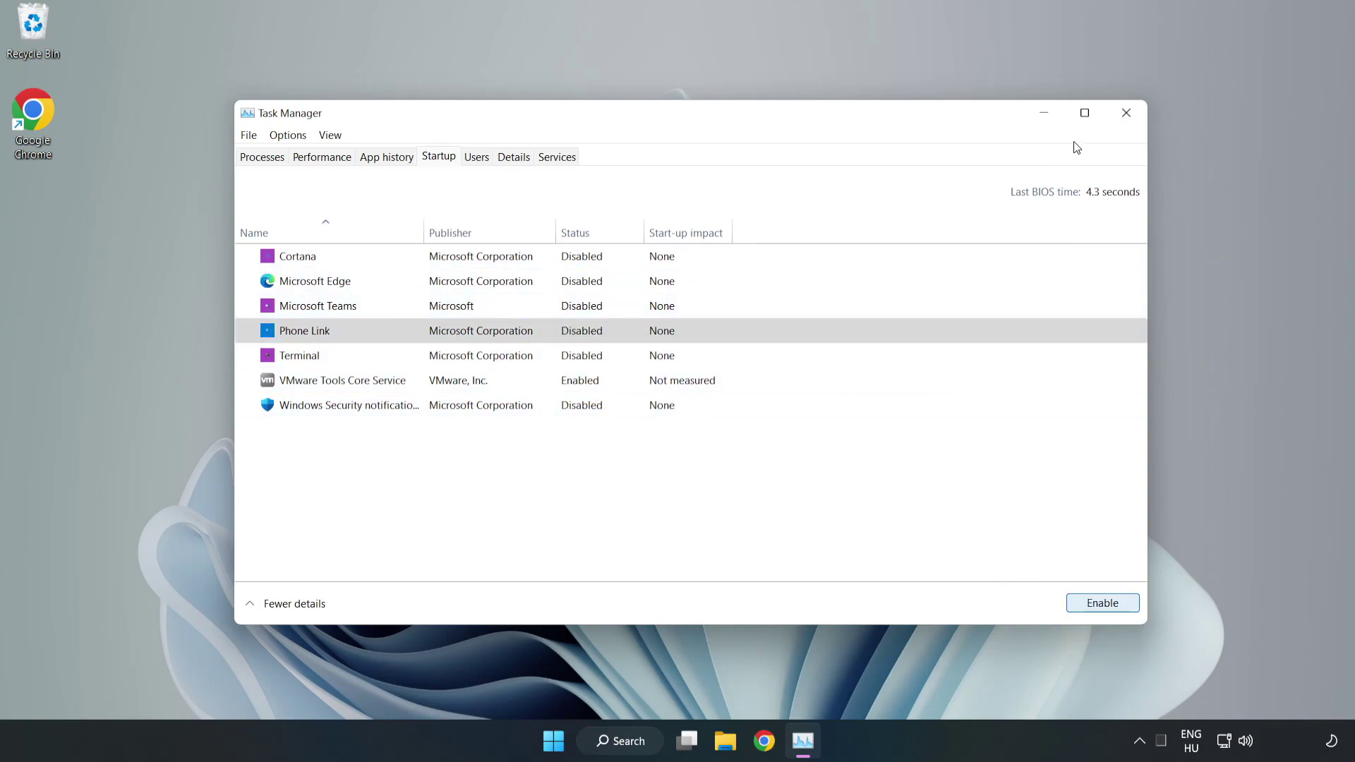
- Back in Chrome, download dxwebsetup.exe (DirectX End-User Runtime Web Installer) and launch it
left_click(1127, 116)
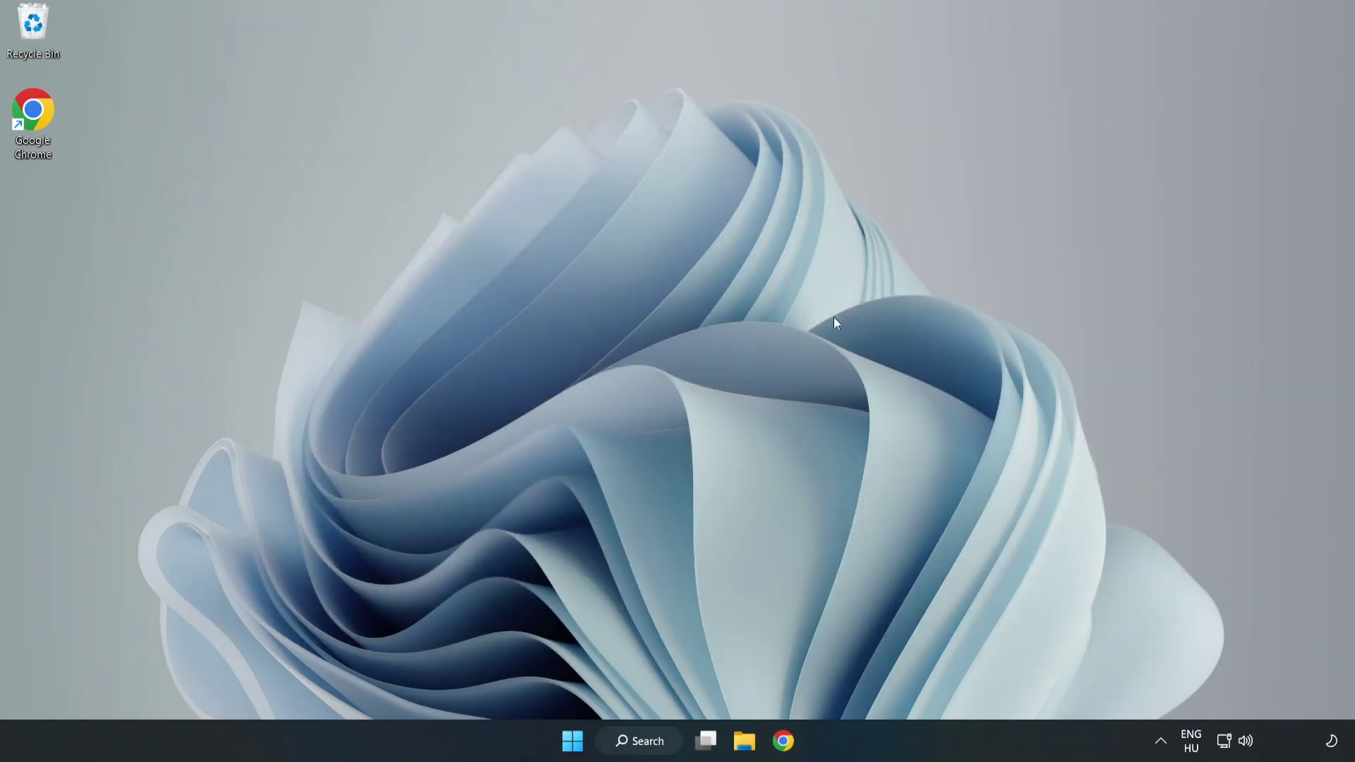
left_click(781, 744)
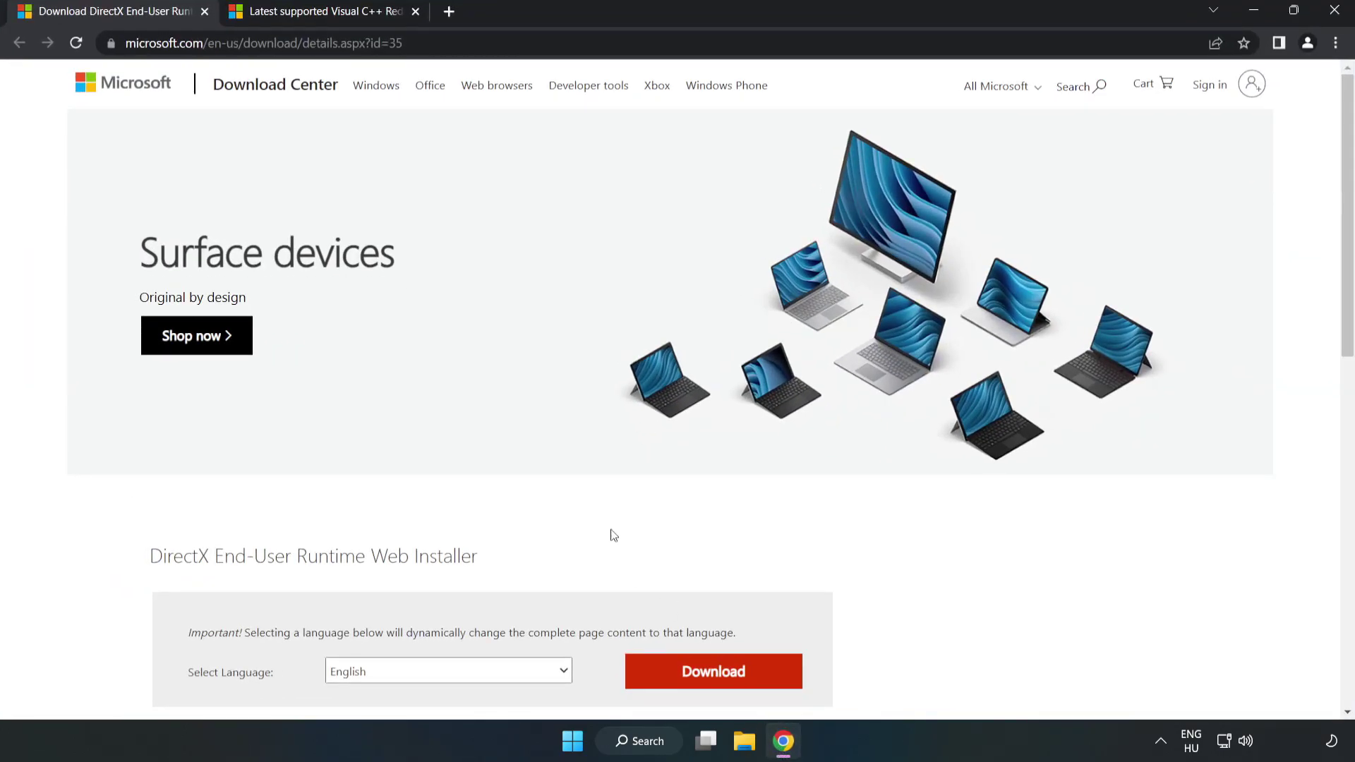
left_click(233, 42)
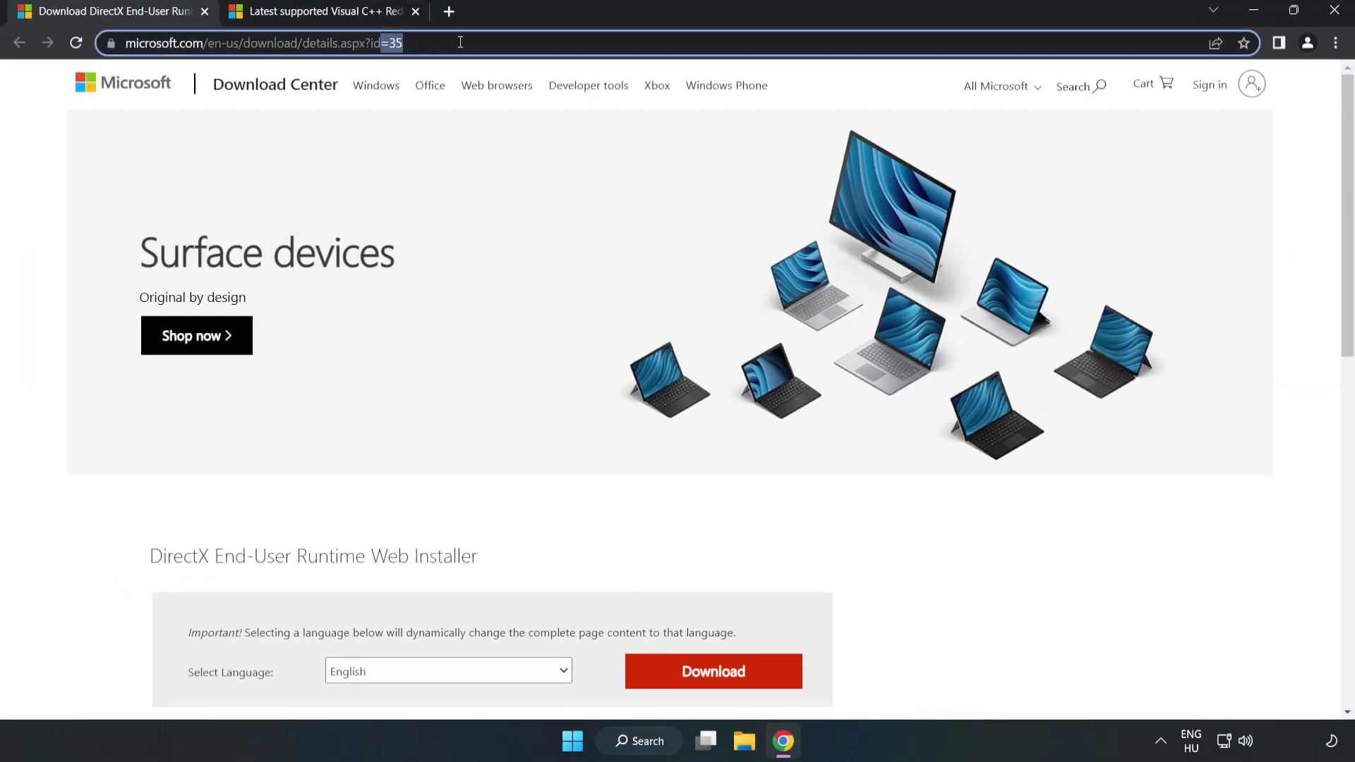
left_click(56, 162)
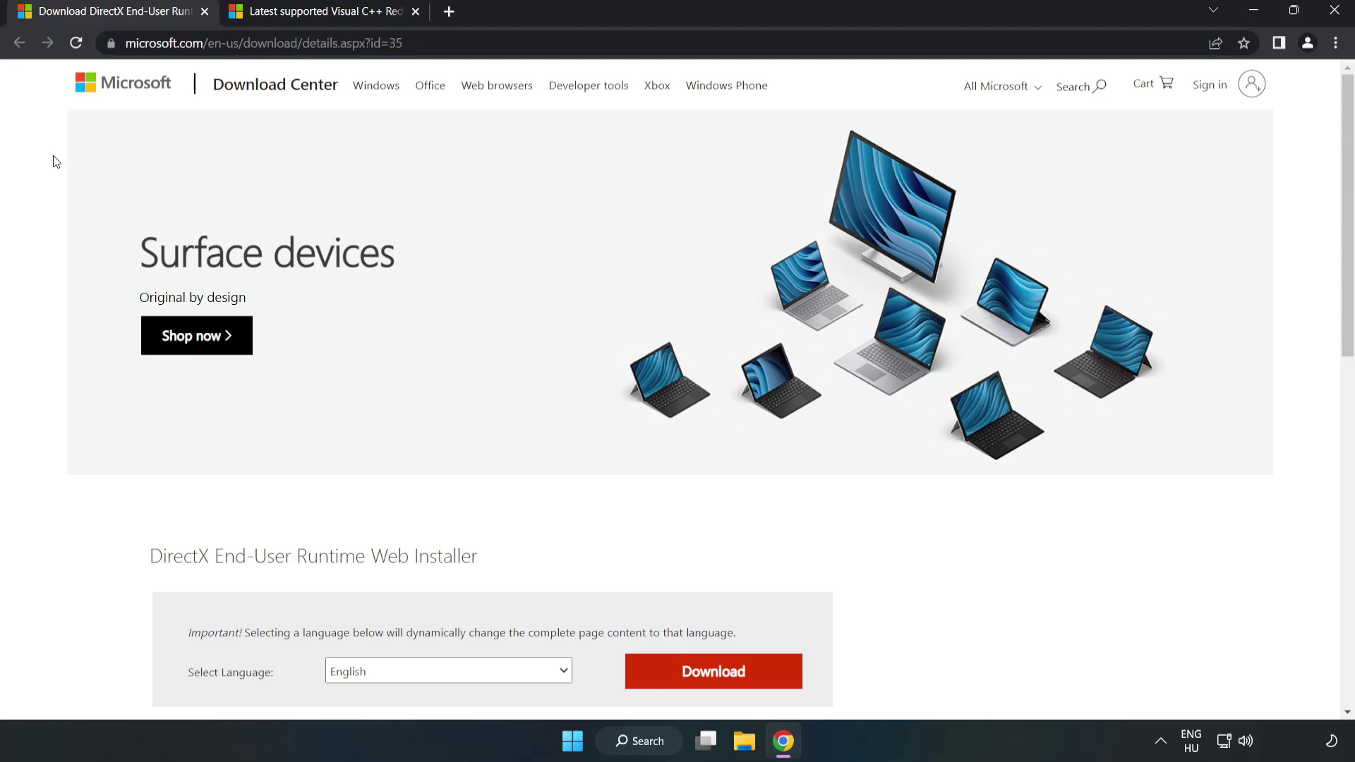
scroll(56, 162, "down", 3)
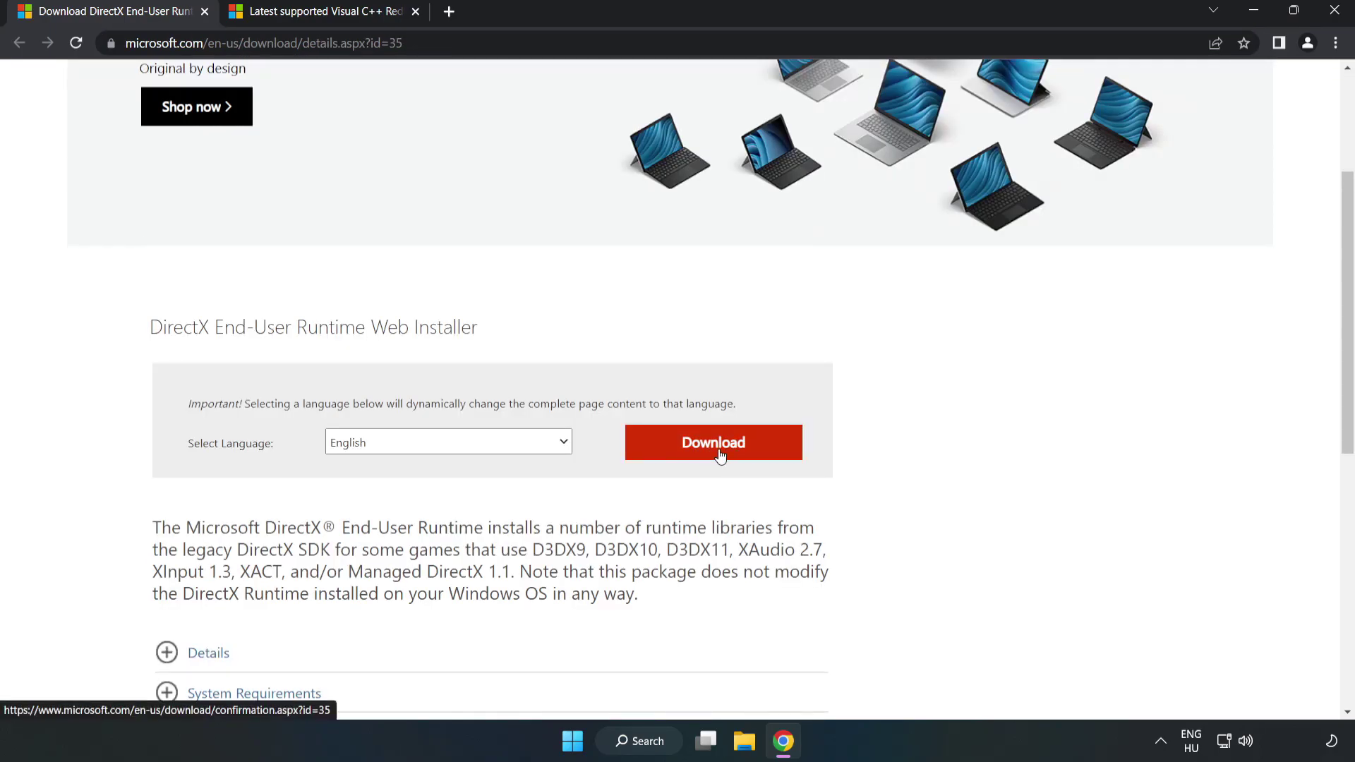
left_click(720, 455)
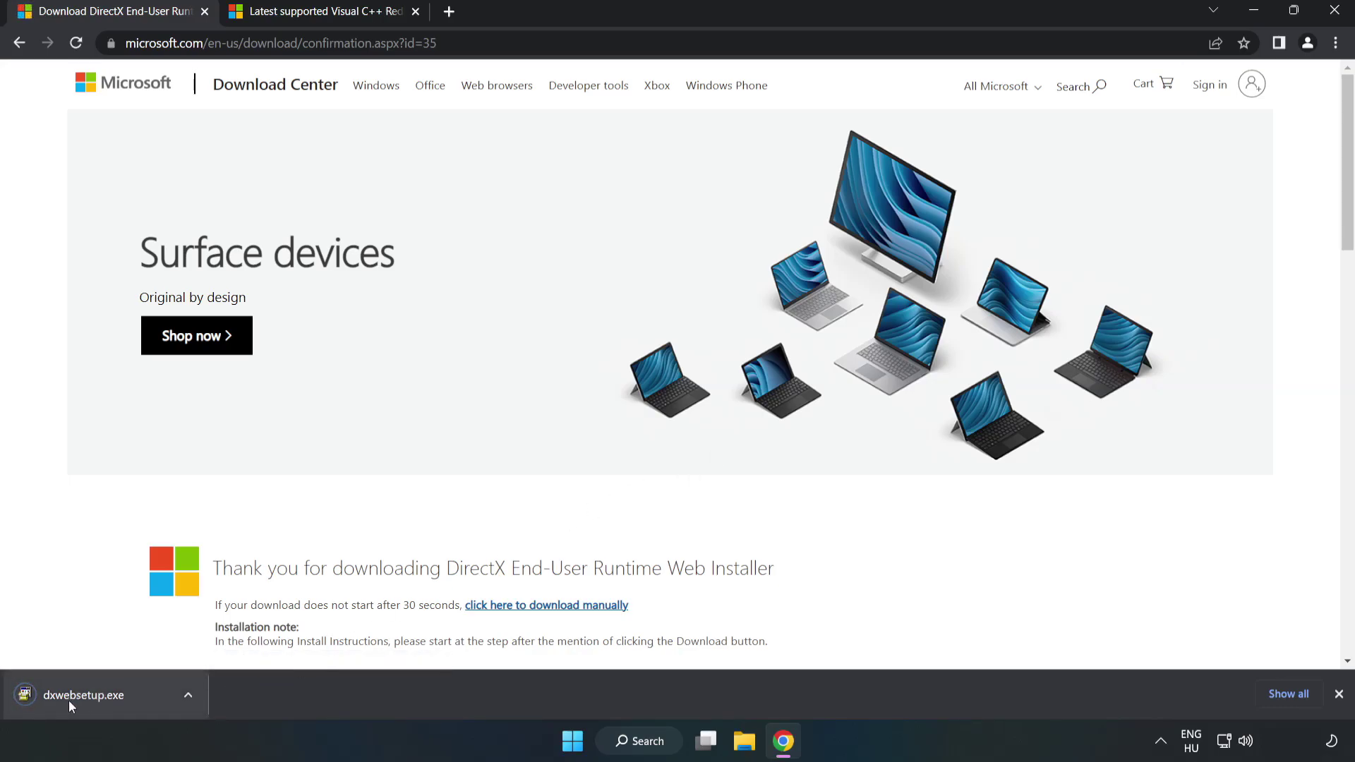
left_click(99, 695)
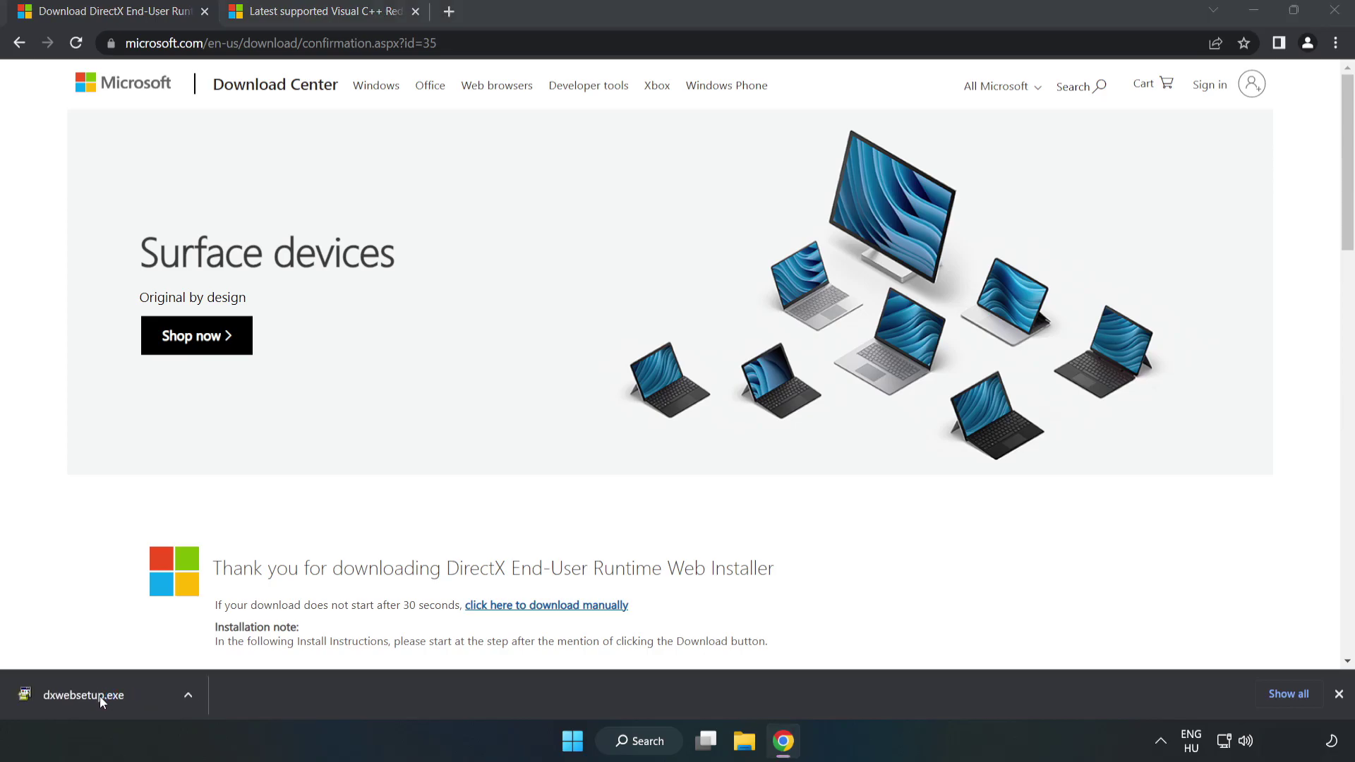
- Accept the DirectX licence, decline the Bing Bar offer, and finish setup with DirectX already up to date
left_click_drag(309, 109, 660, 227)
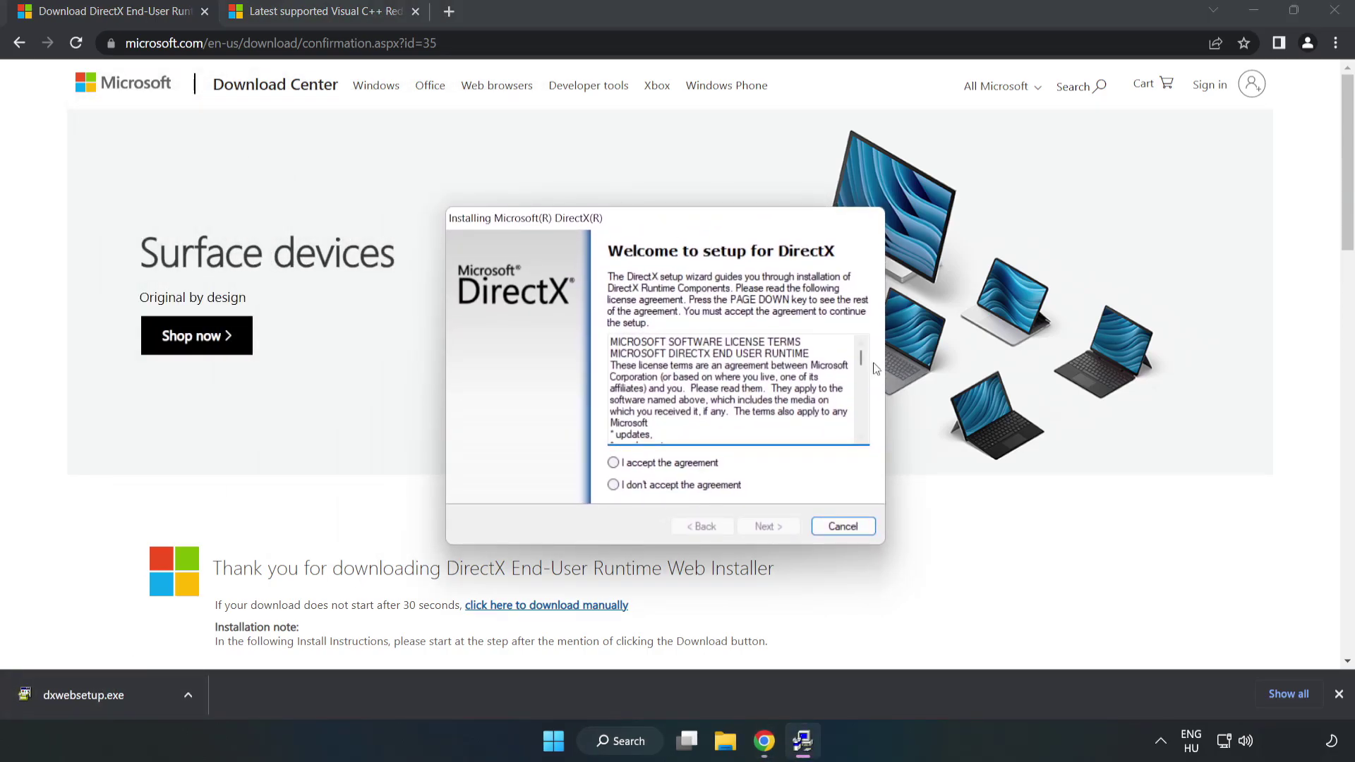
left_click_drag(861, 358, 853, 436)
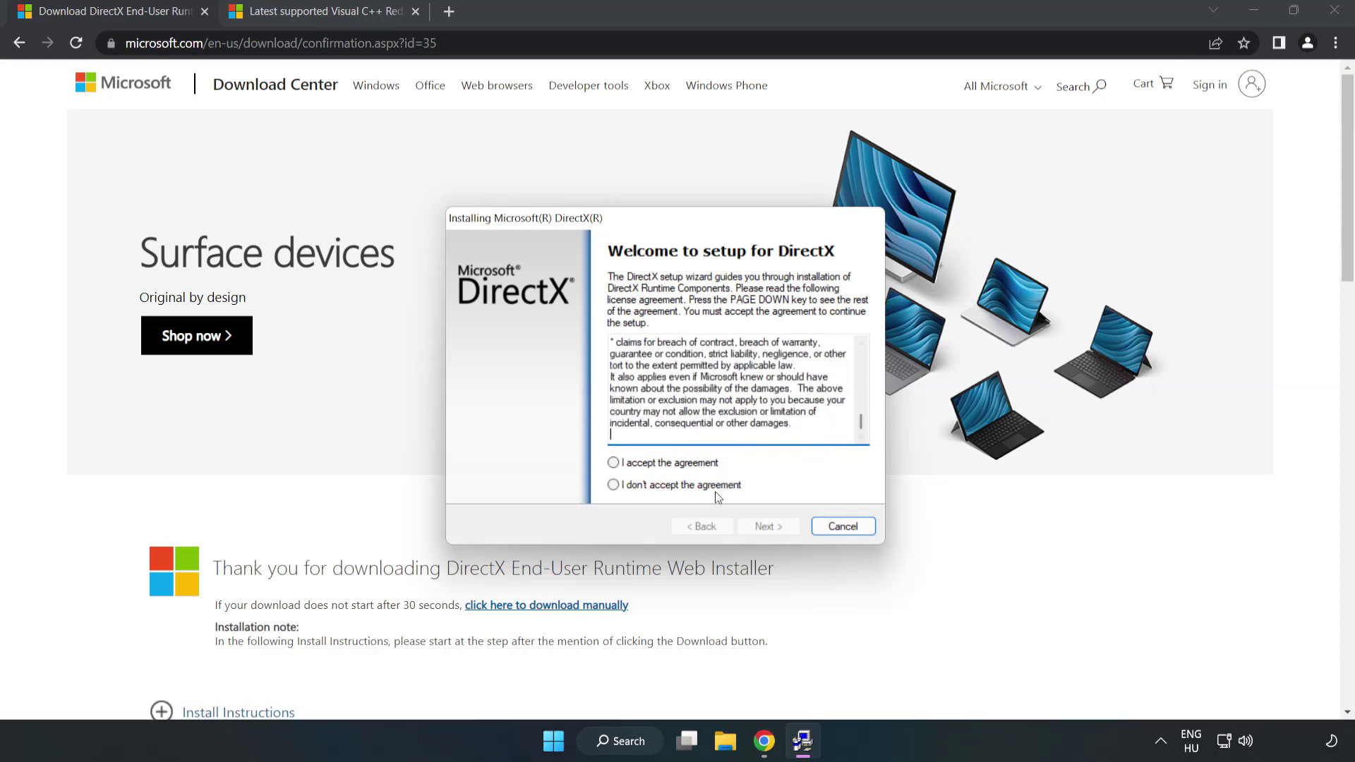
left_click(625, 465)
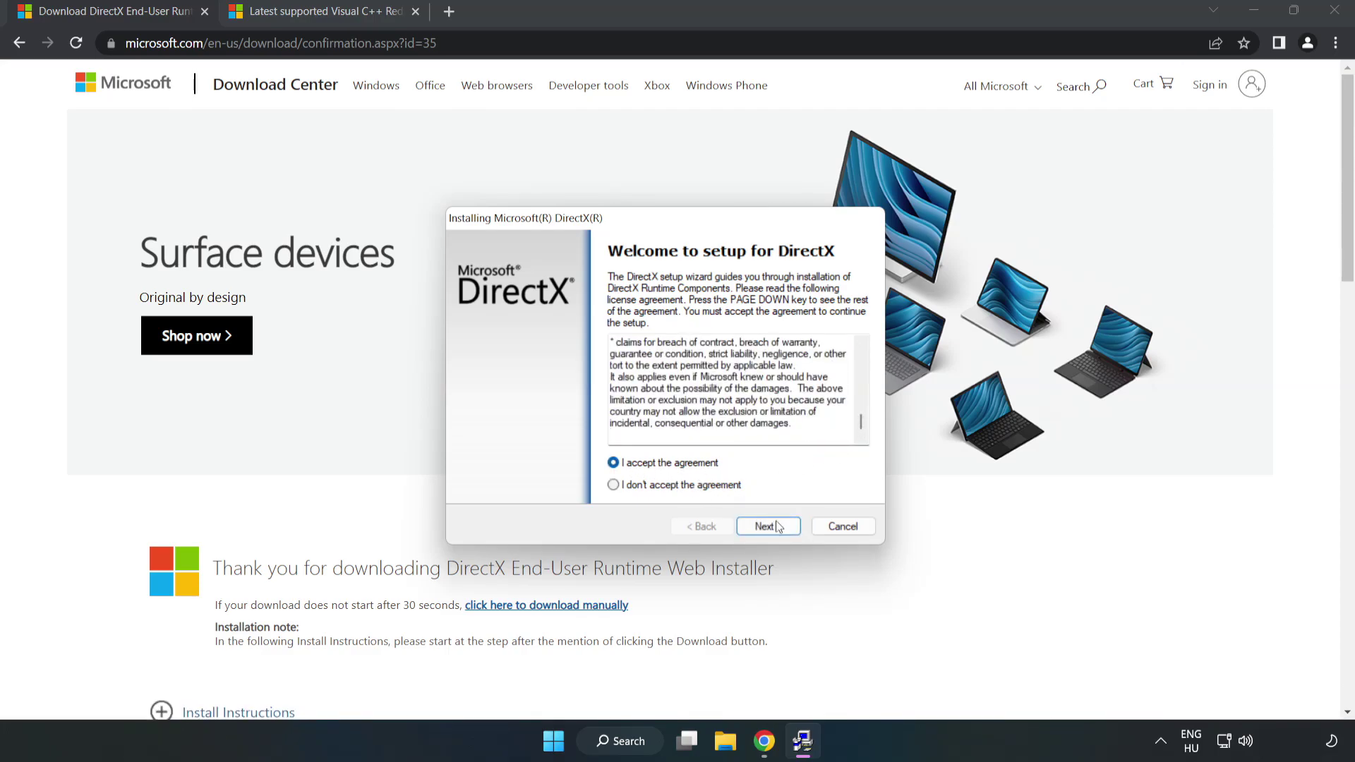
left_click(774, 530)
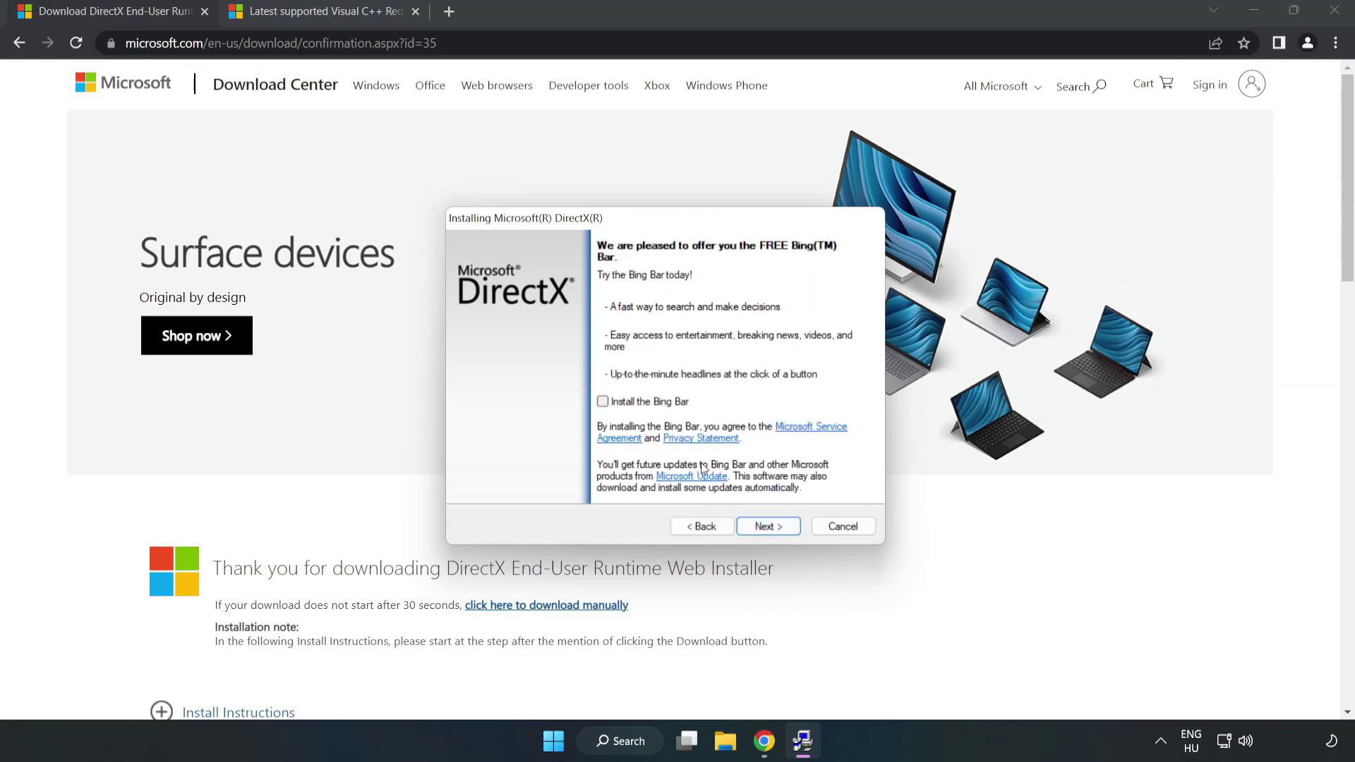
left_click(778, 527)
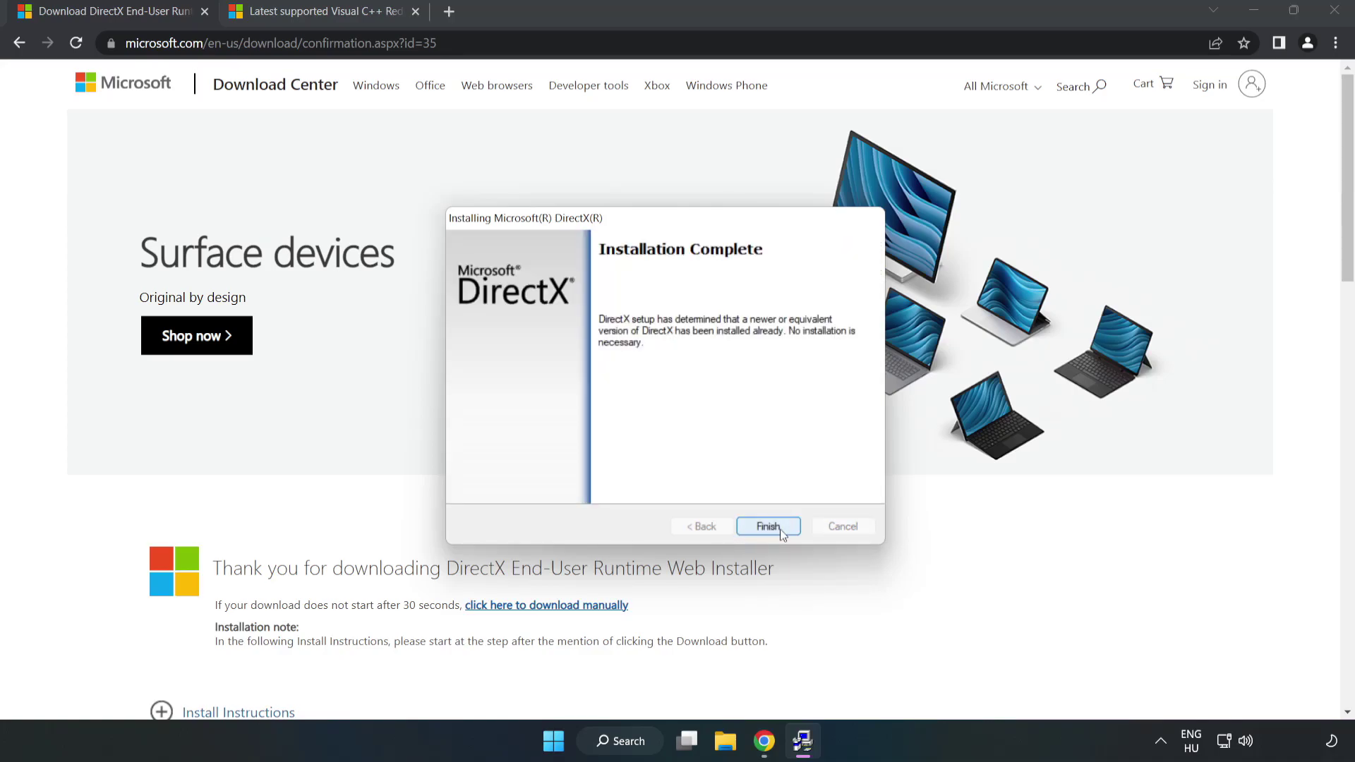
left_click(768, 527)
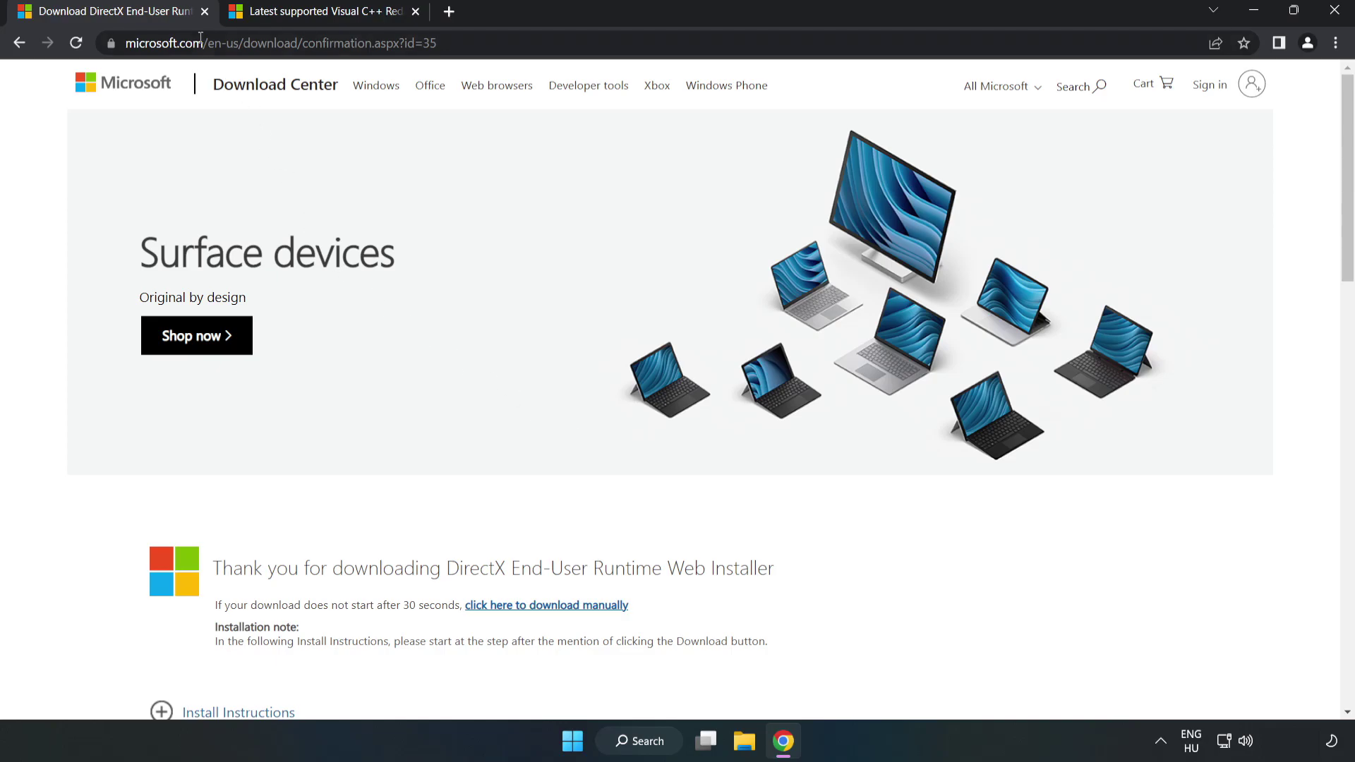
- Download the ARM64, x86 and x64 VC_redist installers from the latest supported downloads table
left_click(205, 15)
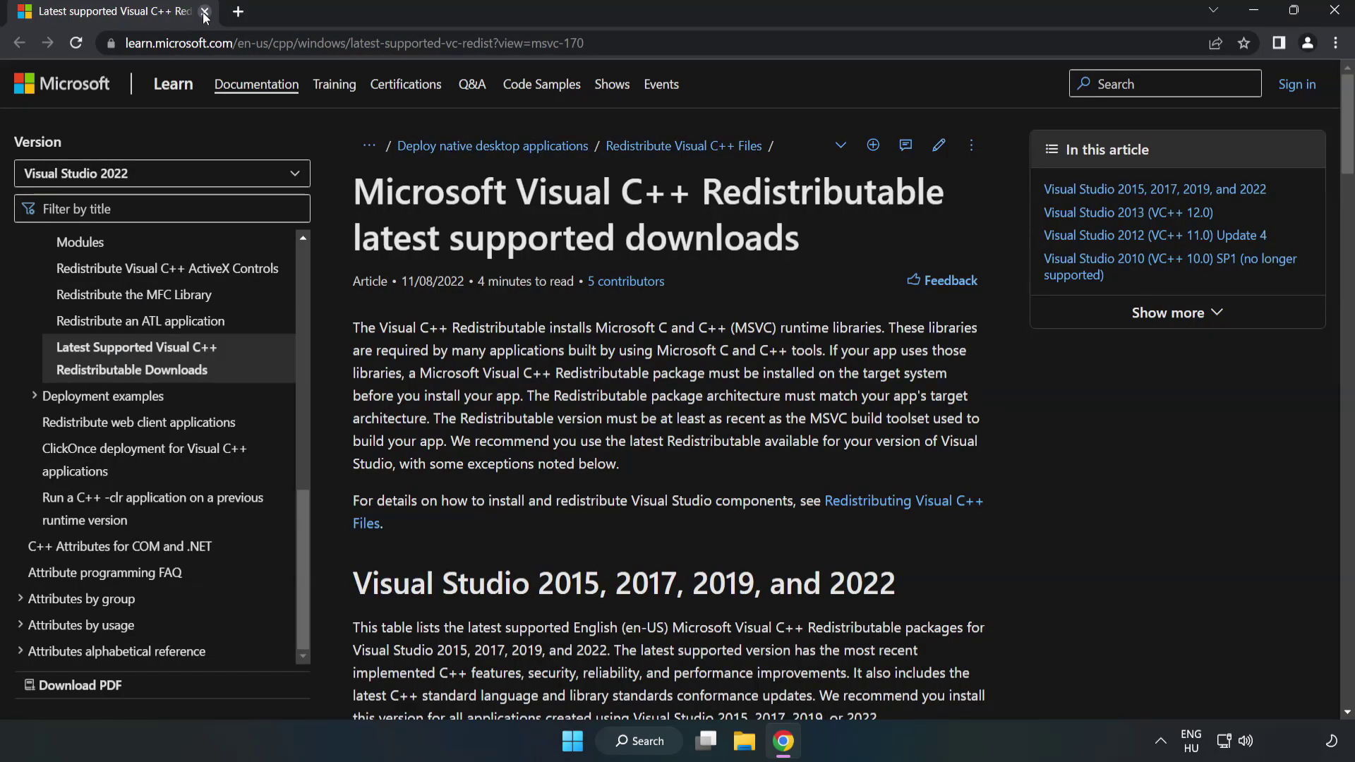
left_click(637, 43)
mouse_move(636, 42)
left_mouse_down()
mouse_move(127, 43)
mouse_move(621, 44)
left_mouse_up()
left_click(541, 252)
scroll(541, 252, "down", 4)
scroll(541, 257, "down", 4)
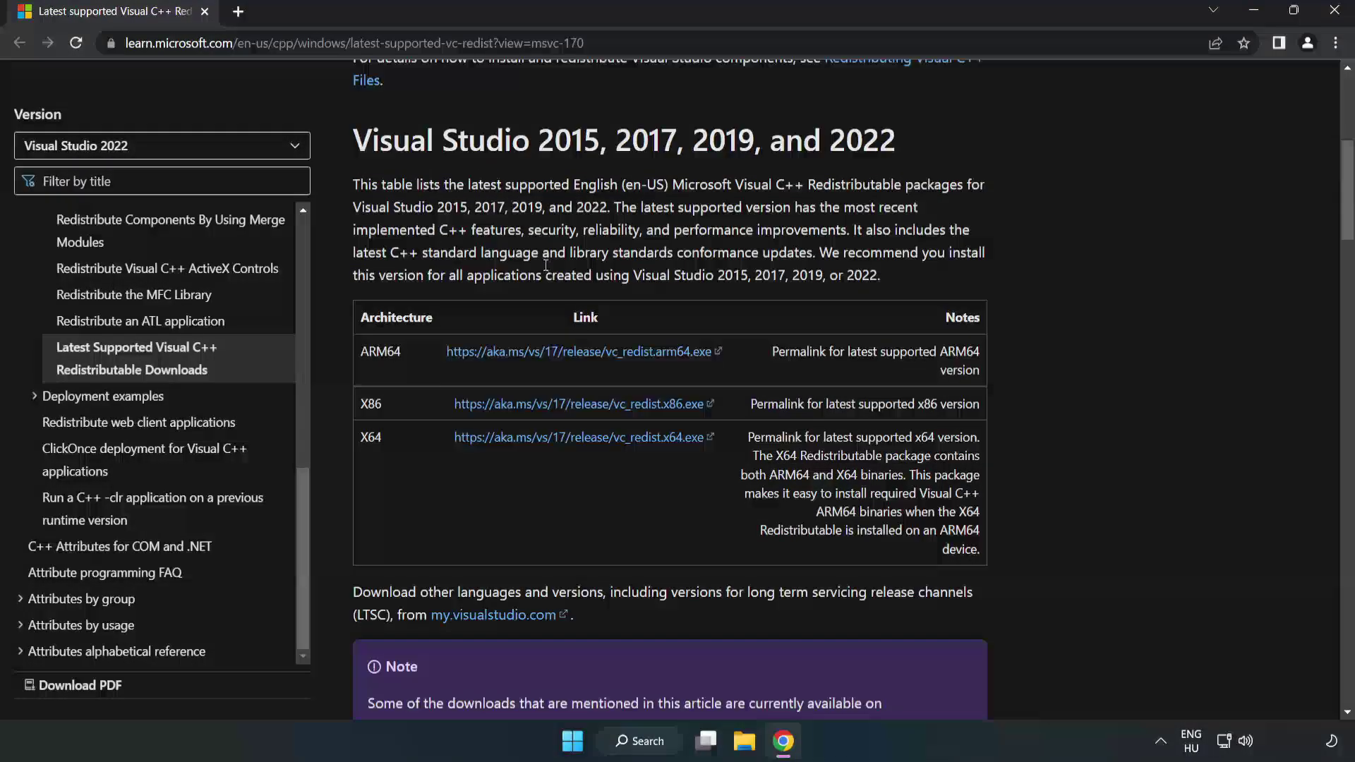
scroll(534, 276, "up", 1)
left_click_drag(353, 144, 895, 152)
left_click(859, 174)
left_click(545, 352)
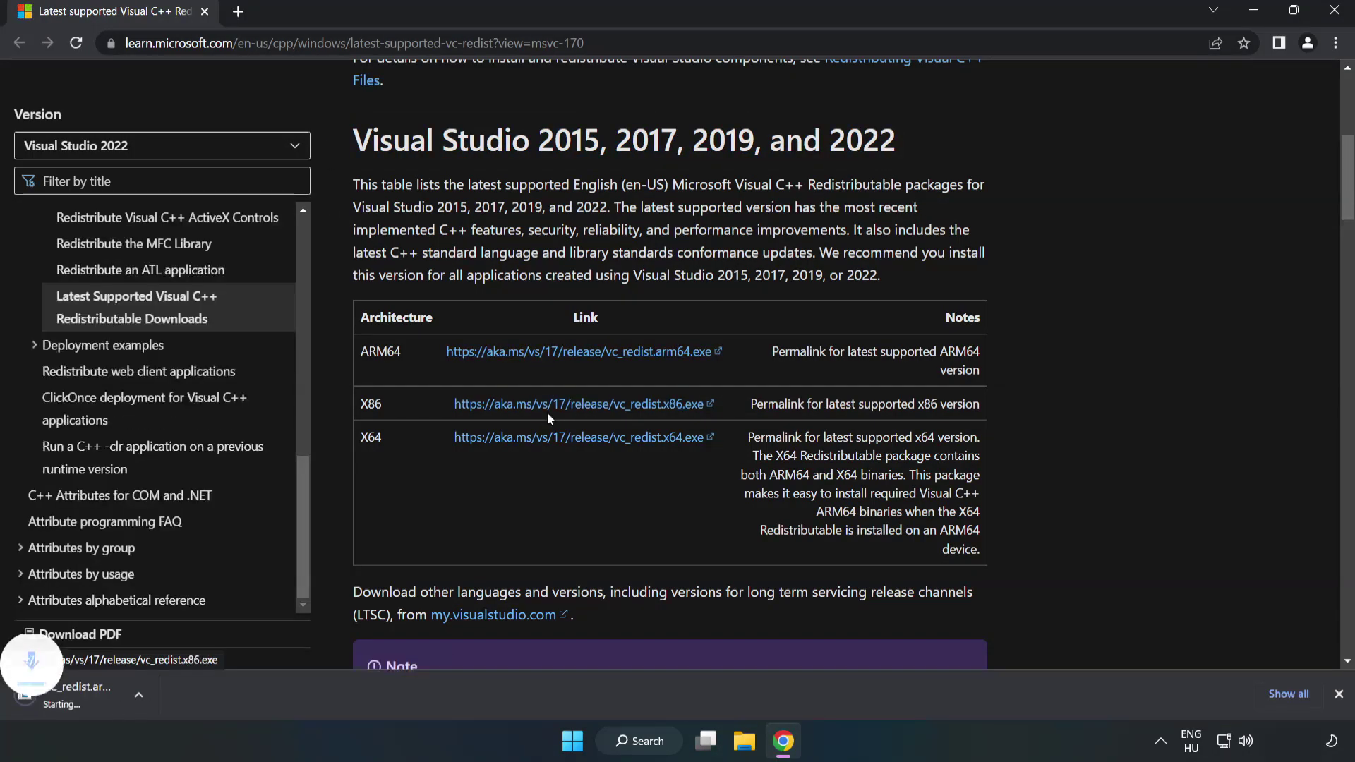
left_click(552, 410)
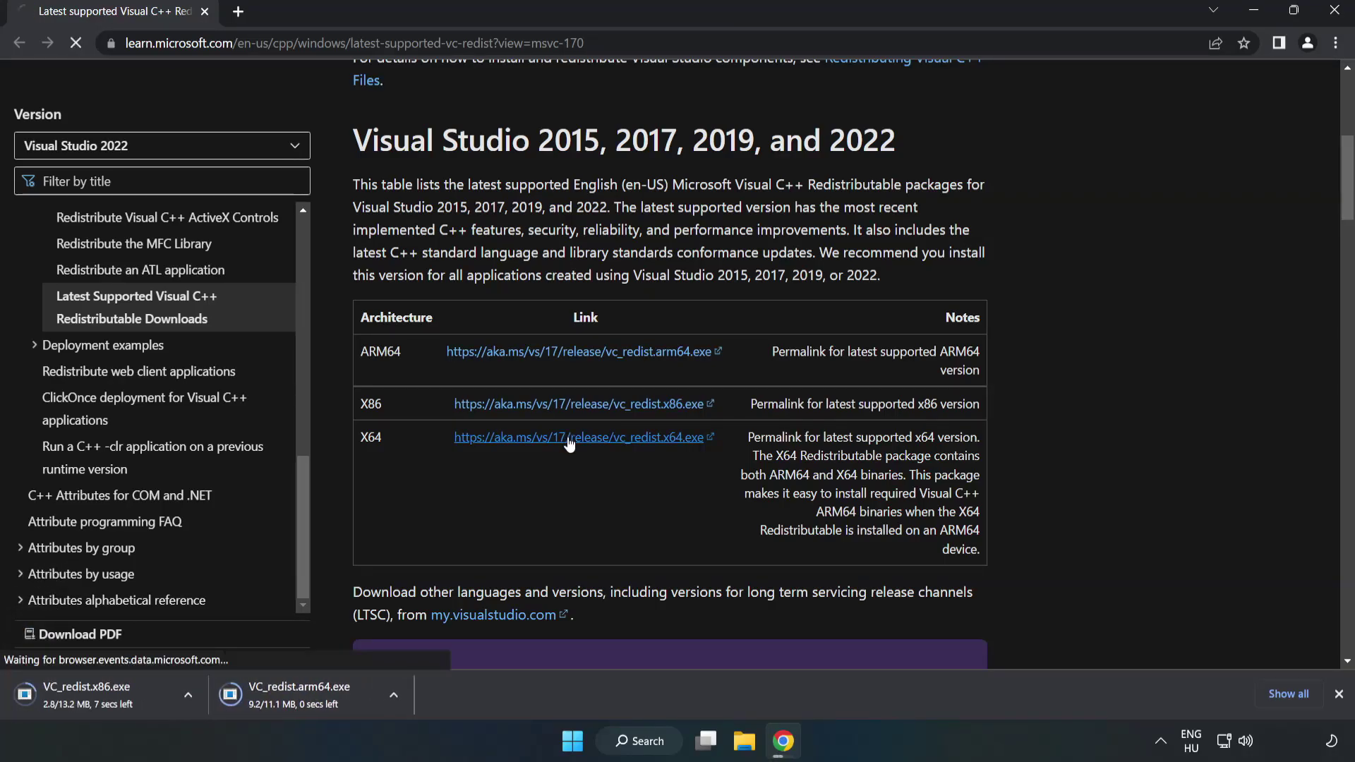
left_click(566, 439)
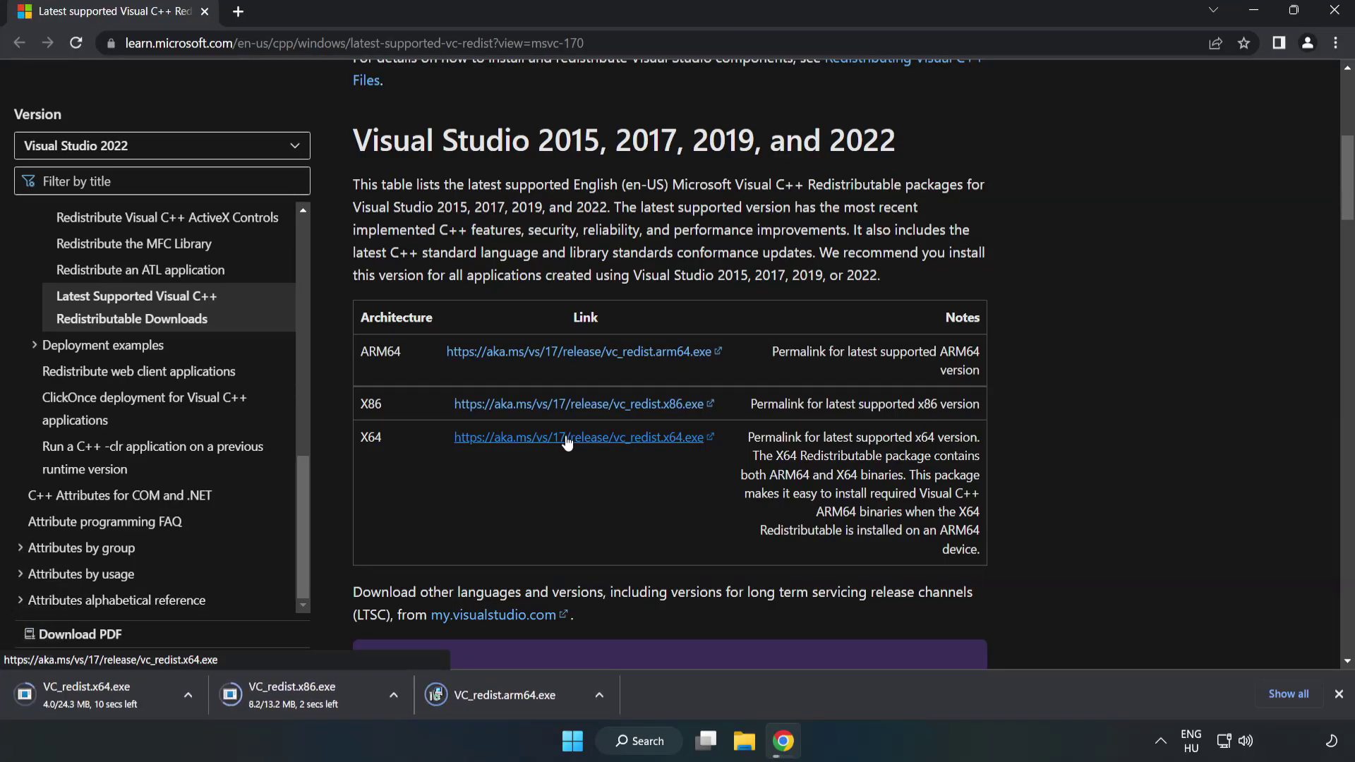
- Try installing VC_redist.arm64.exe and dismiss it after it fails as unsupported
left_click(516, 695)
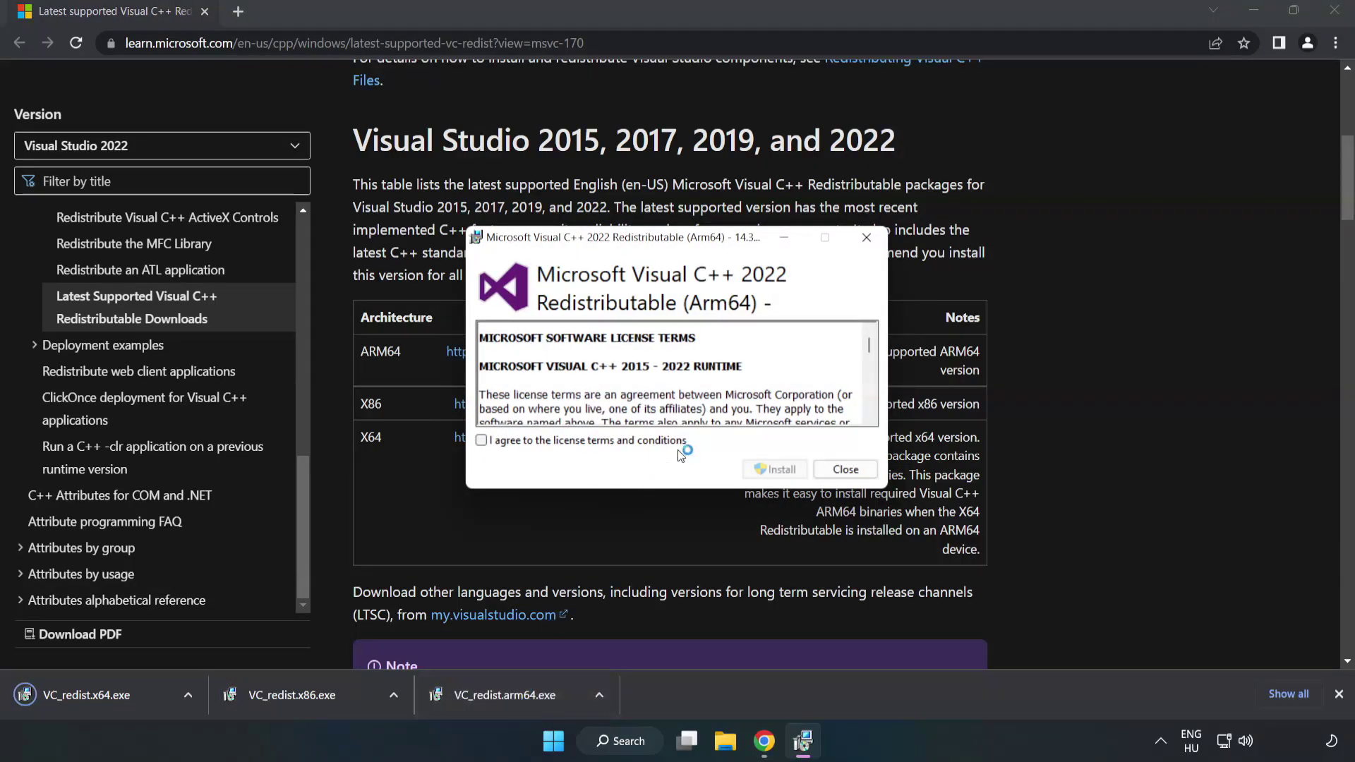
left_click_drag(869, 343, 869, 404)
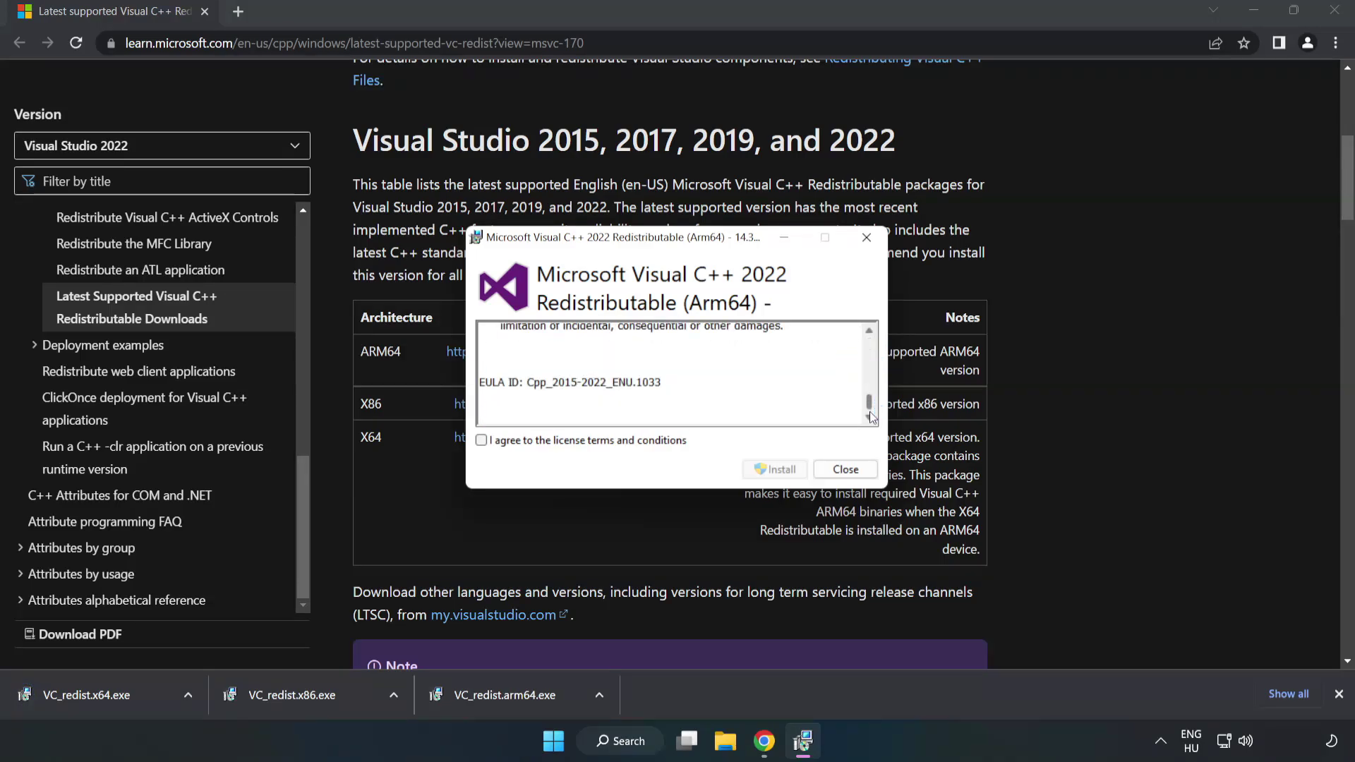
left_click(481, 441)
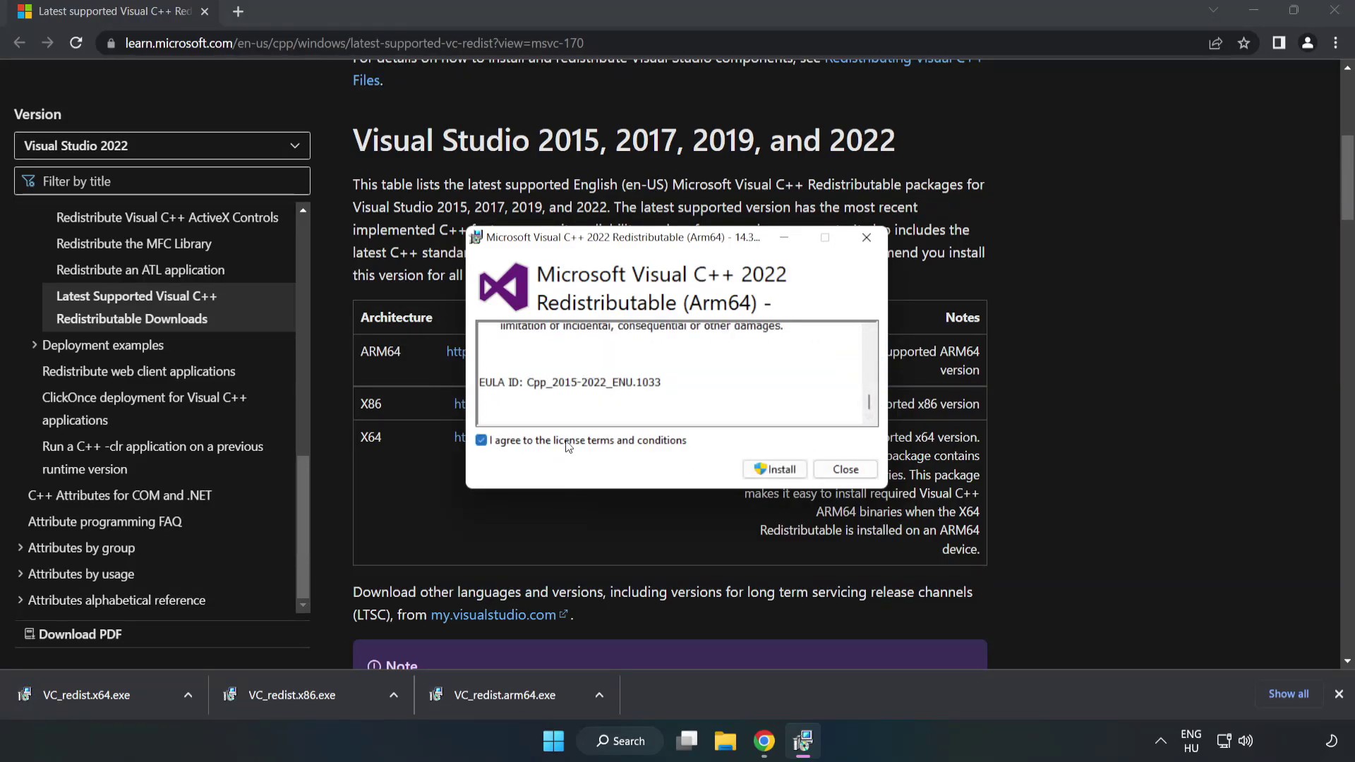
left_click(777, 470)
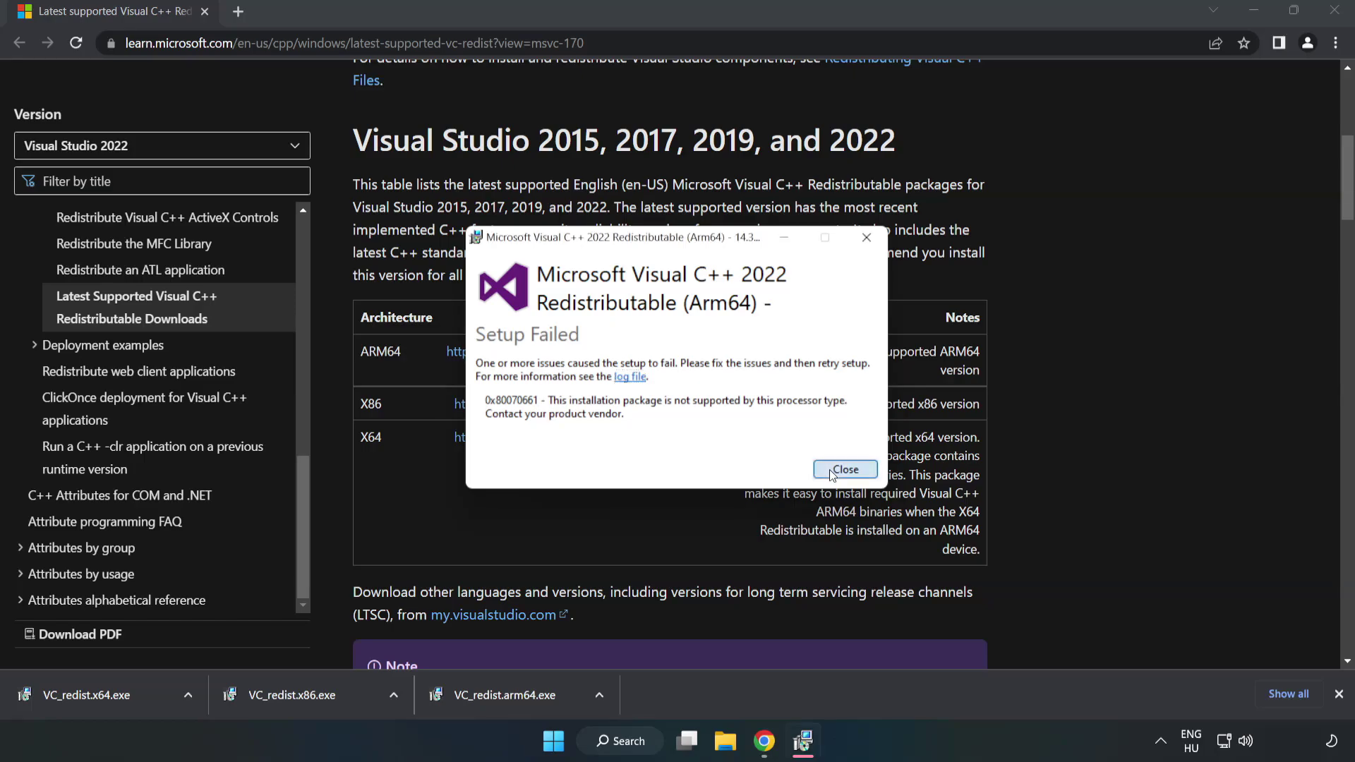
left_click(845, 469)
- Install the x86 Visual C++ 2015-2022 Redistributable successfully
left_click(299, 695)
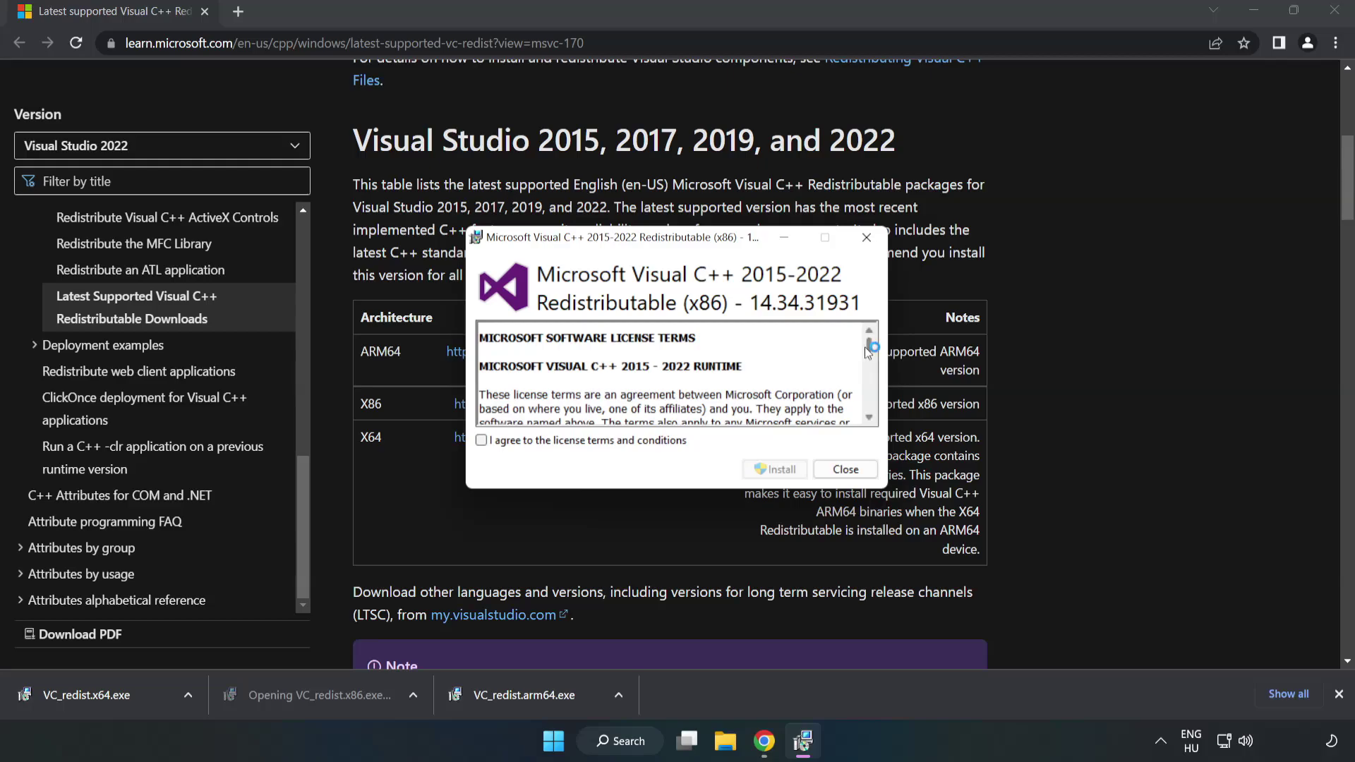
left_click_drag(868, 346, 868, 420)
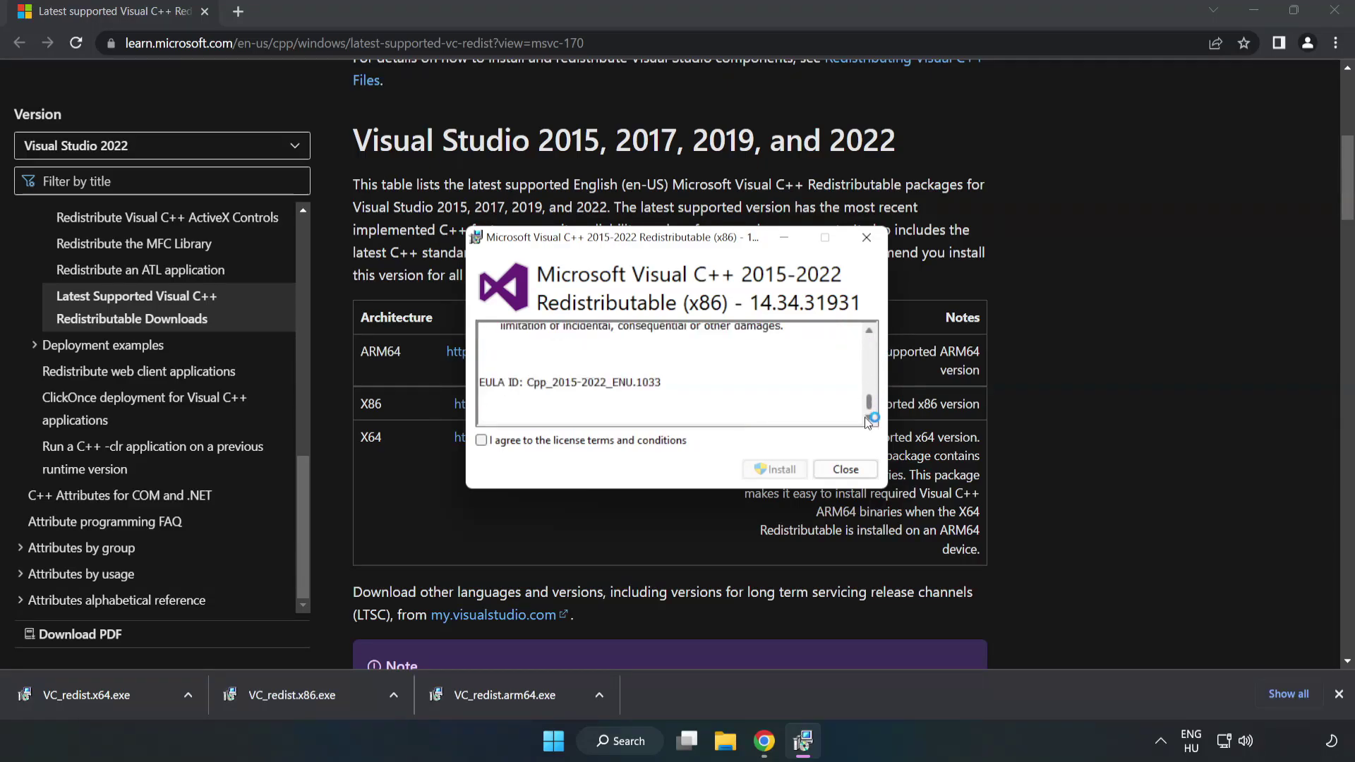
left_click(482, 440)
left_click(768, 470)
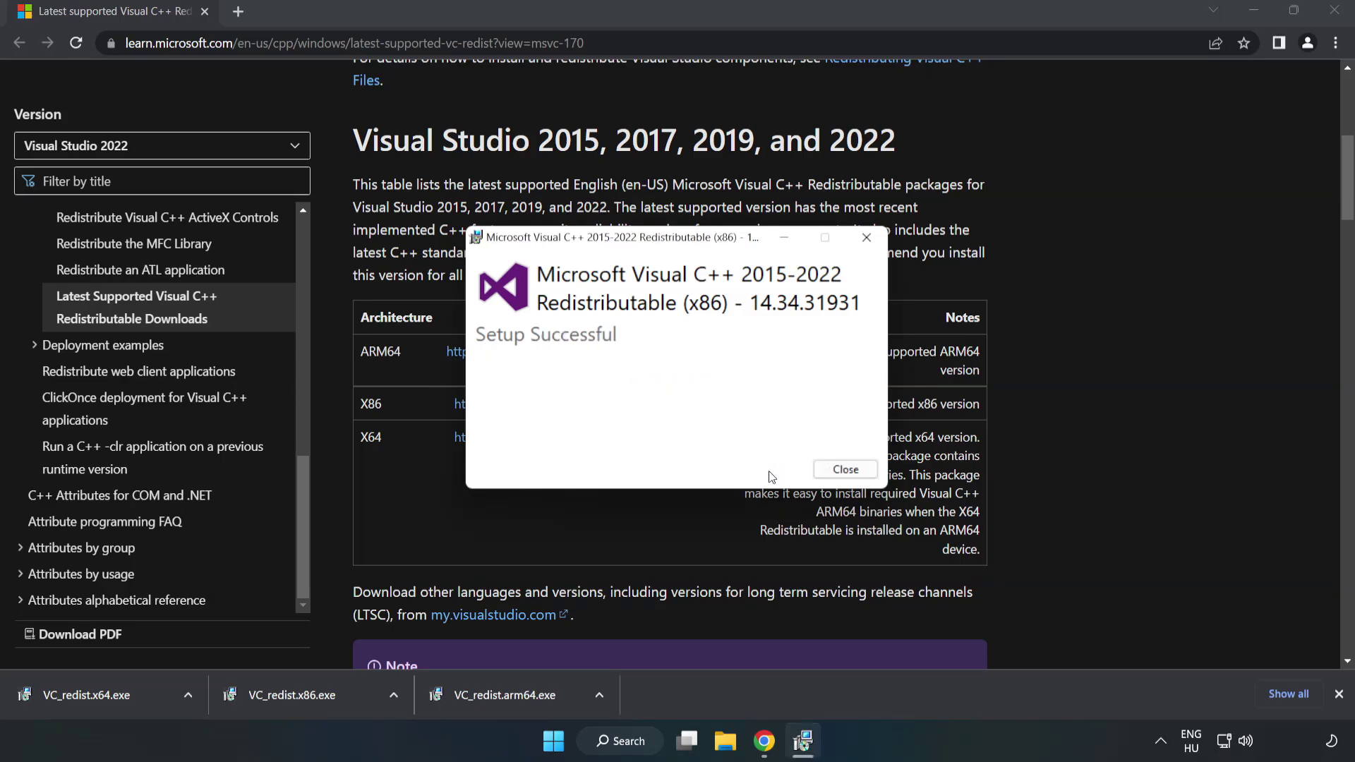
left_click(846, 470)
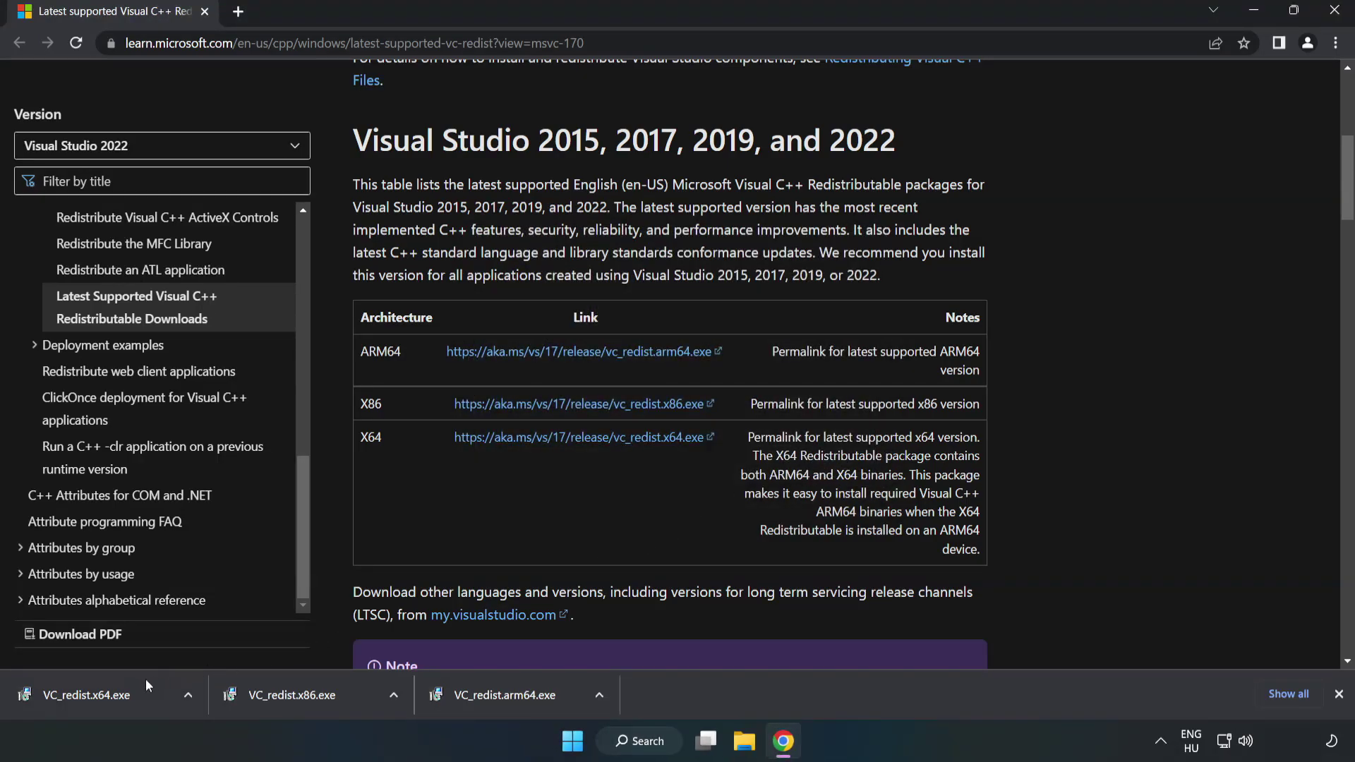
- Install the x64 Visual C++ 2015-2022 Redistributable, version 14.34.31931, successfully
left_click(73, 690)
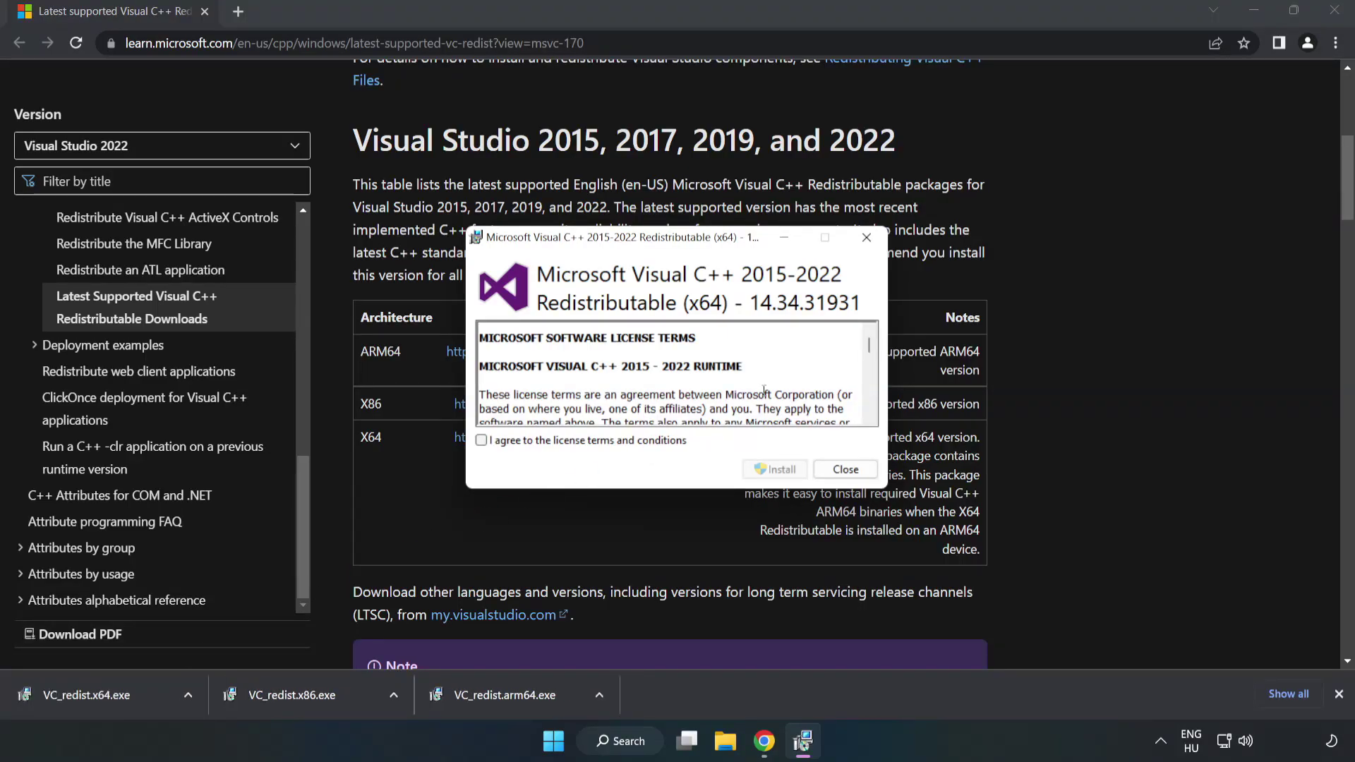
left_click_drag(870, 349, 871, 412)
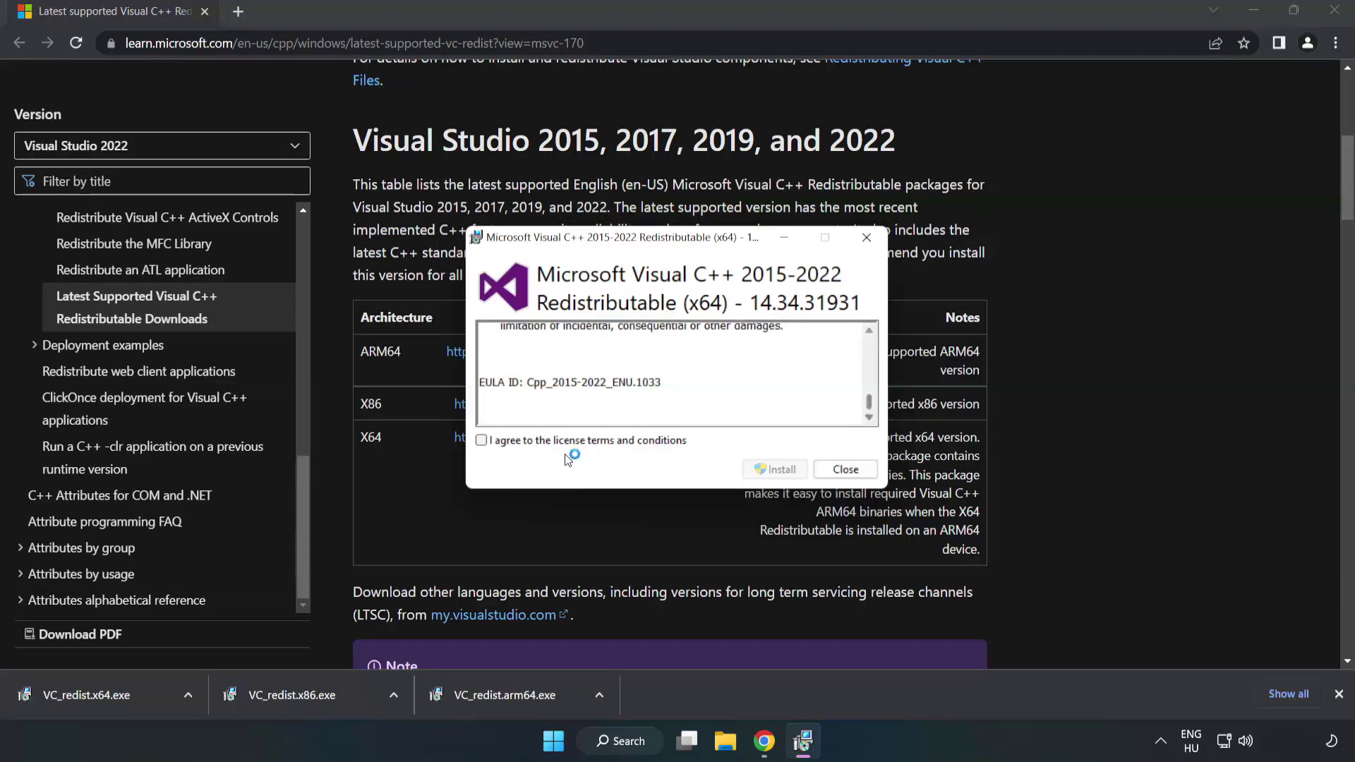
left_click(481, 440)
left_click(770, 469)
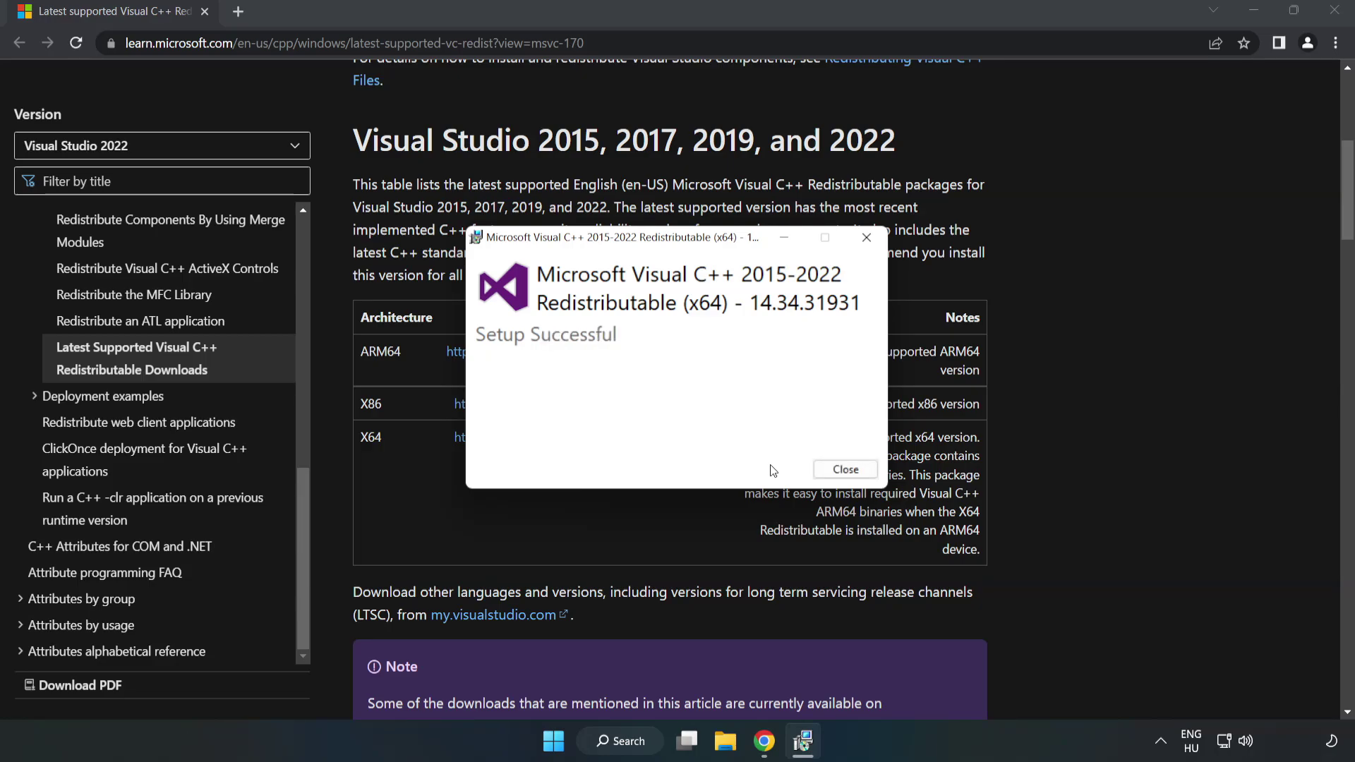
left_click(853, 478)
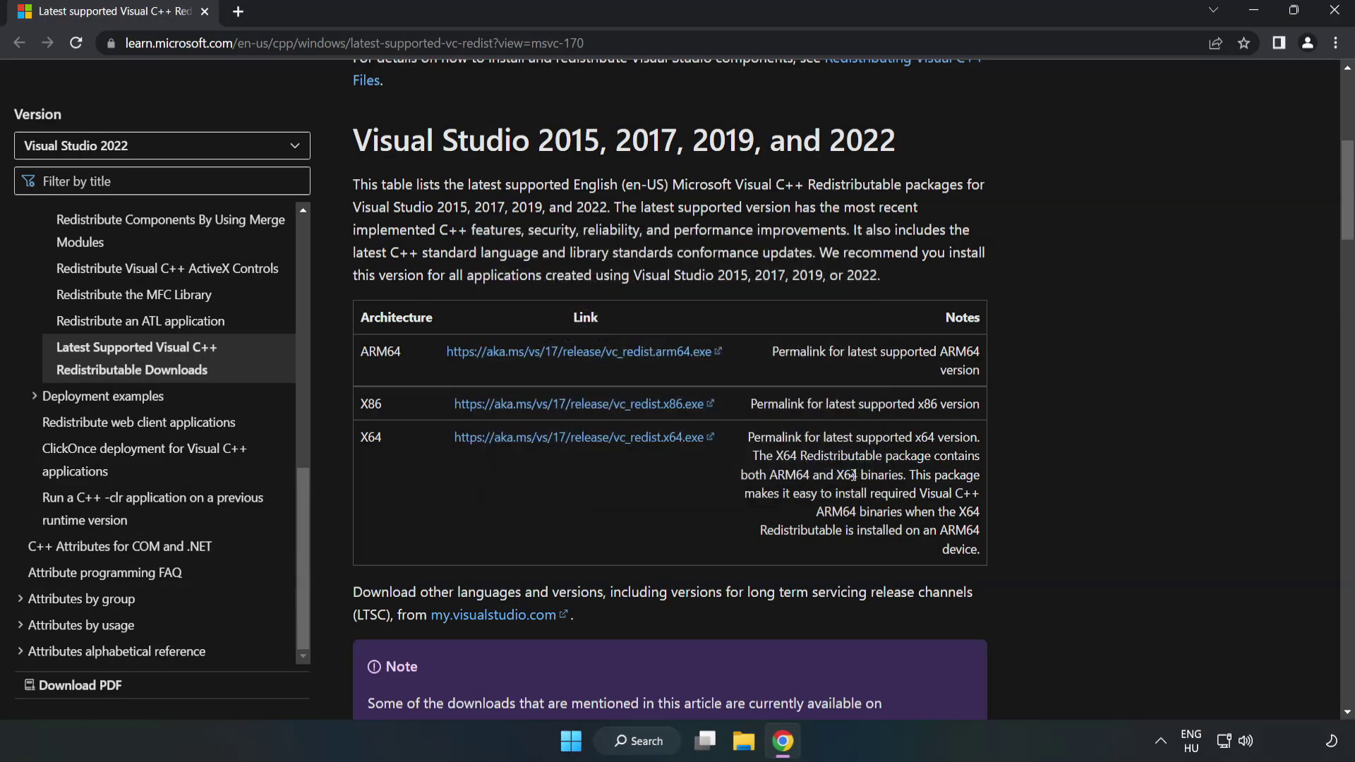
- Close the browser and run Command Prompt as administrator from a 'cmd' search
left_click(1335, 12)
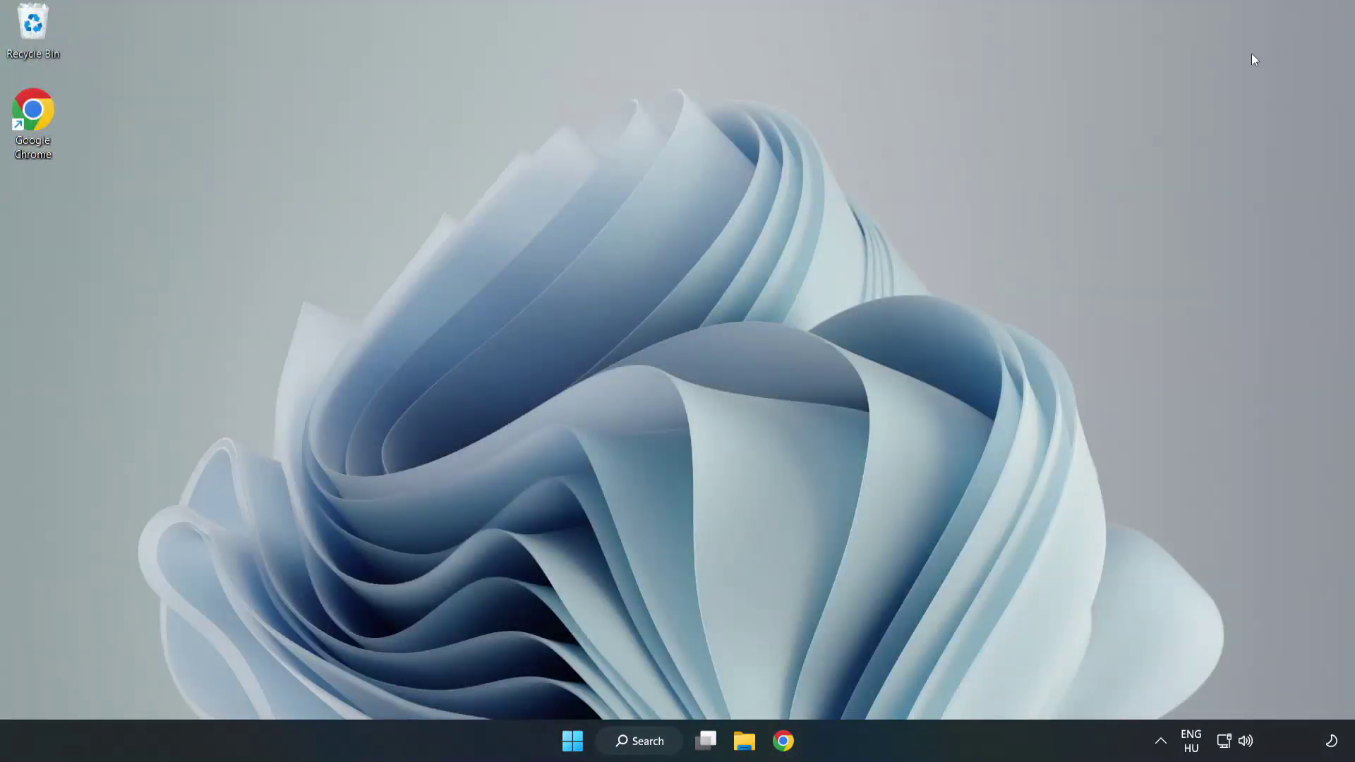
left_click(657, 743)
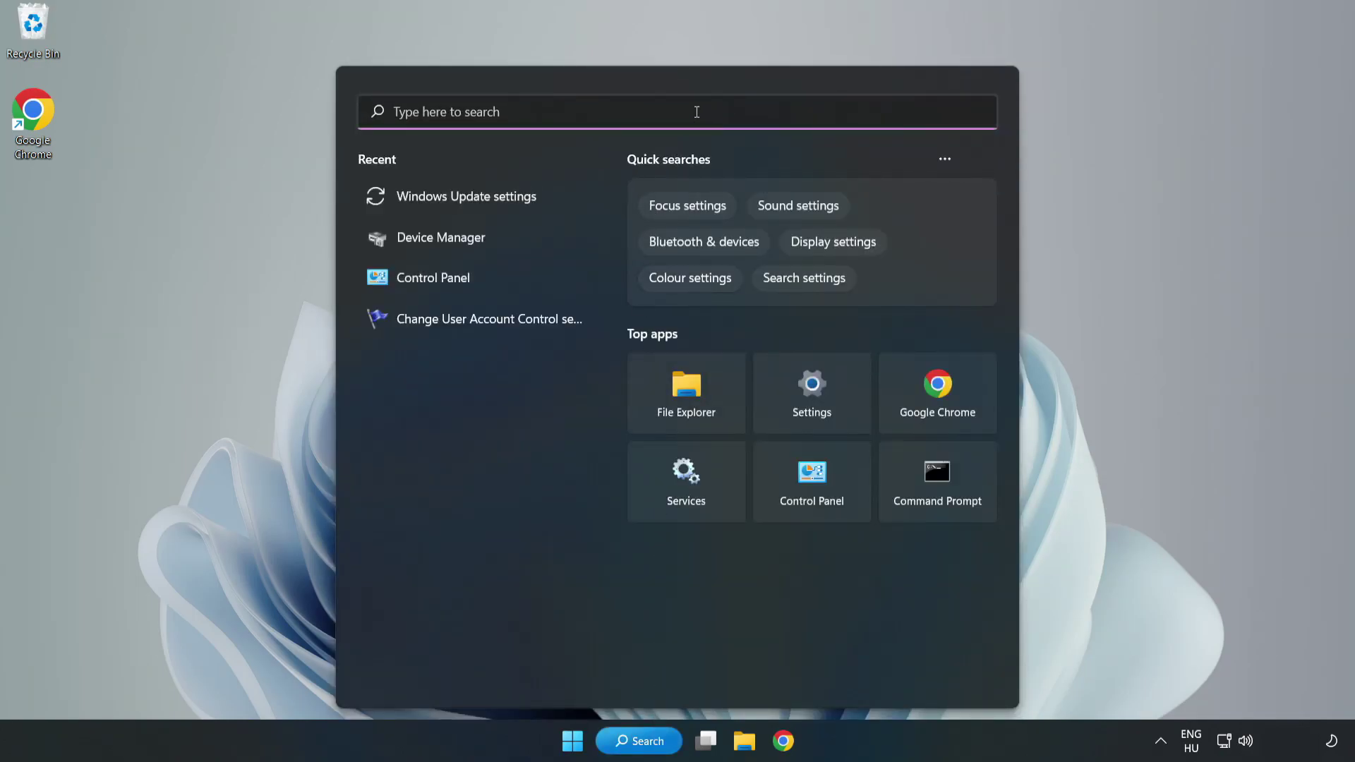
type("cmd")
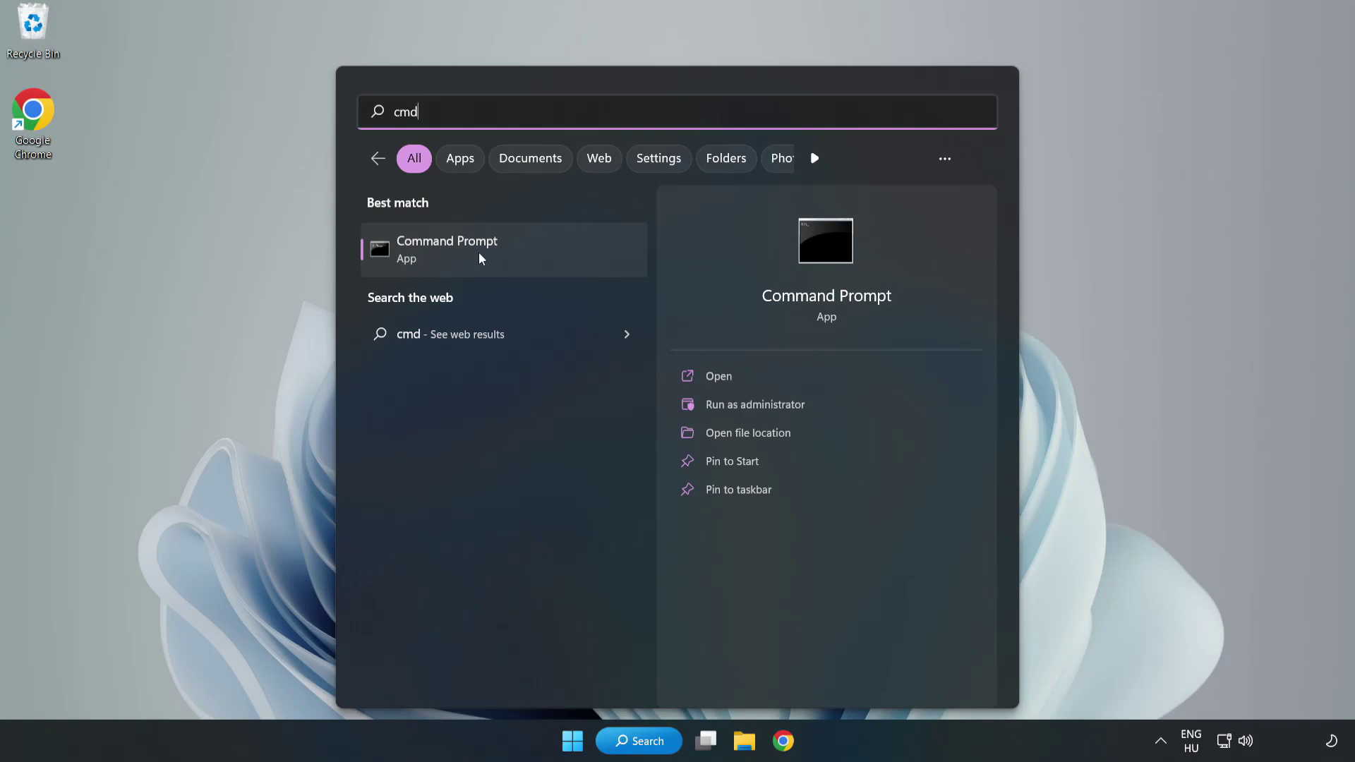
right_click(531, 255)
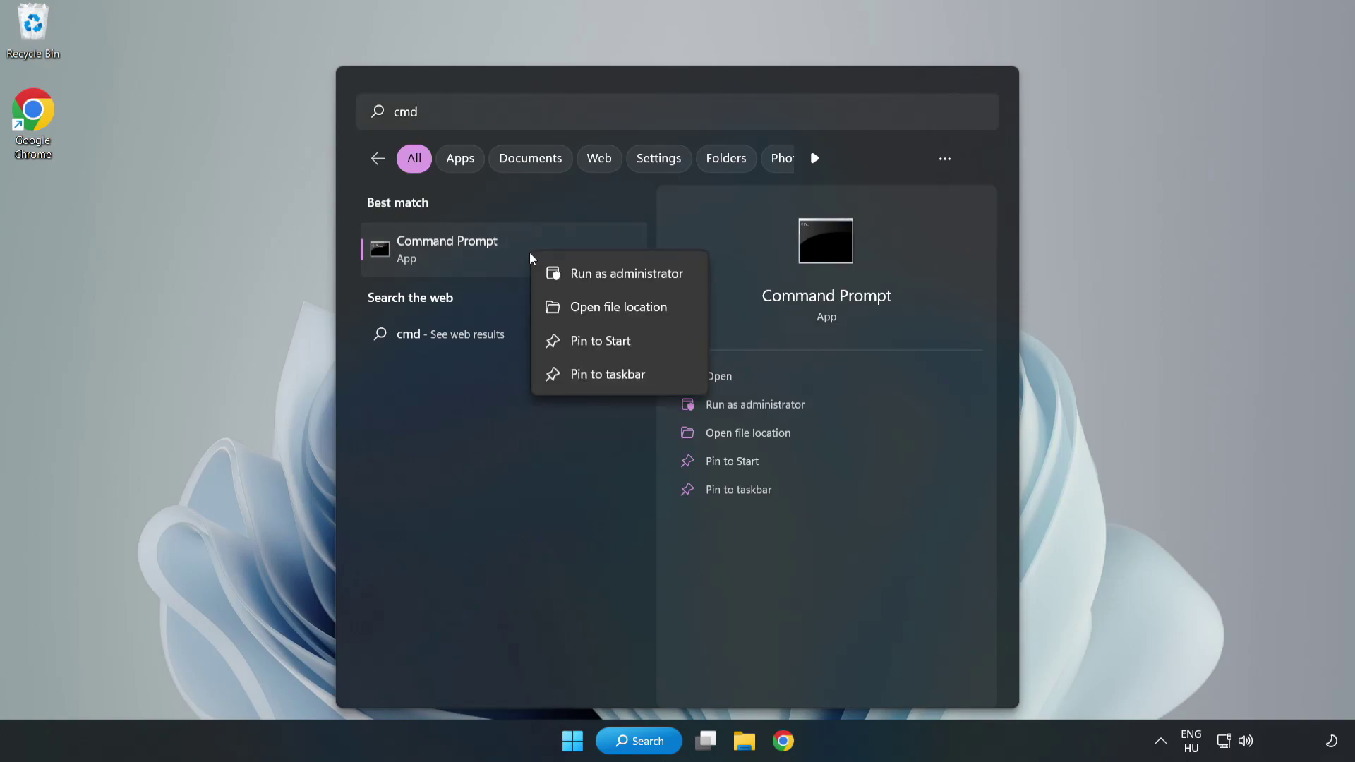
left_click(585, 276)
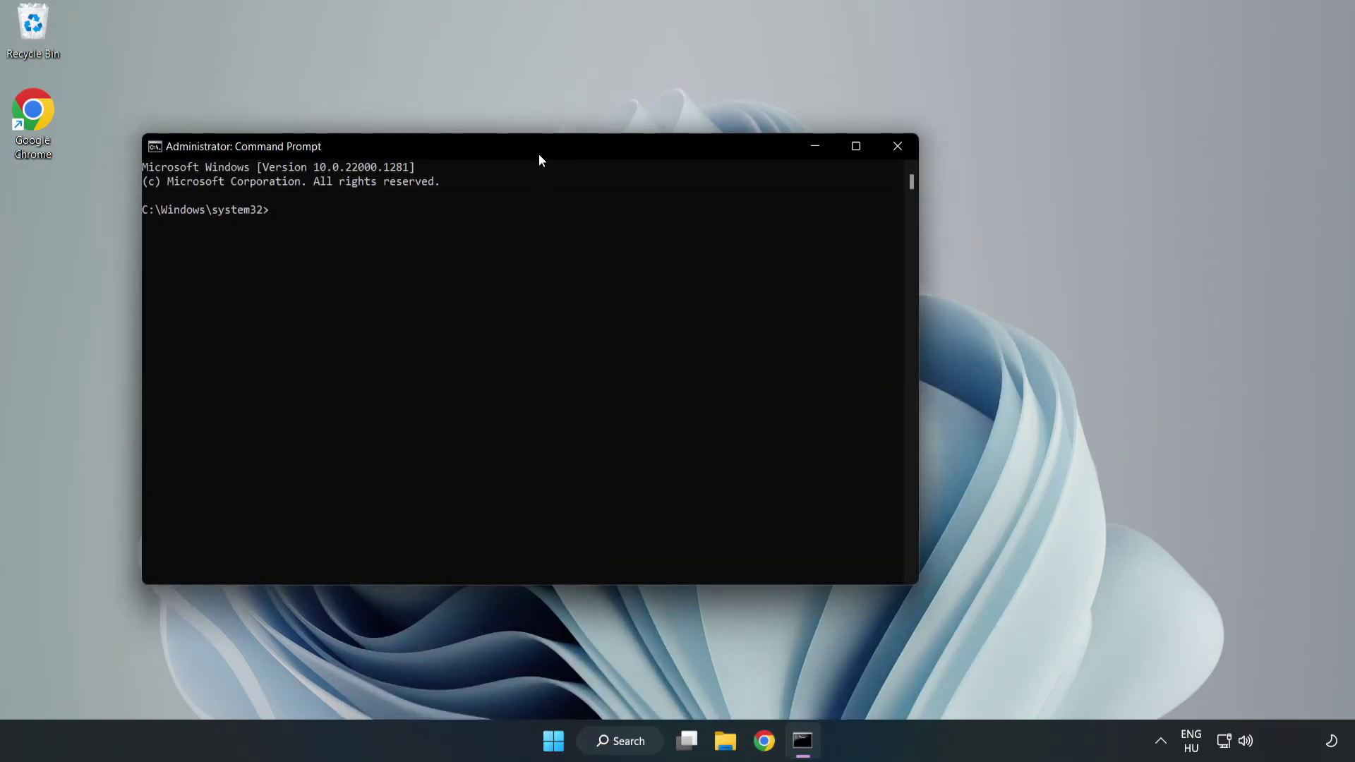
- Run sfc /scannow until it reports no integrity violations, then close Command Prompt
left_click_drag(539, 156, 689, 155)
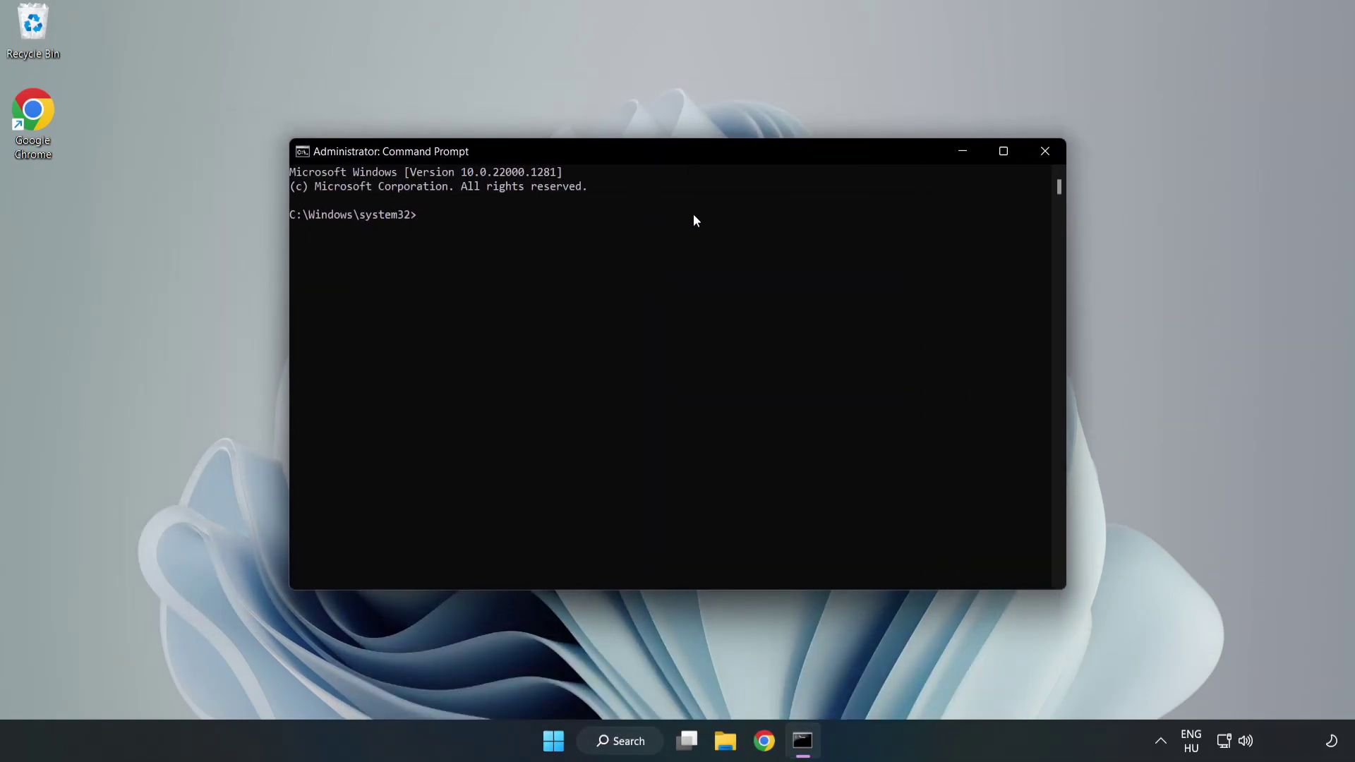
type("sfc /sca")
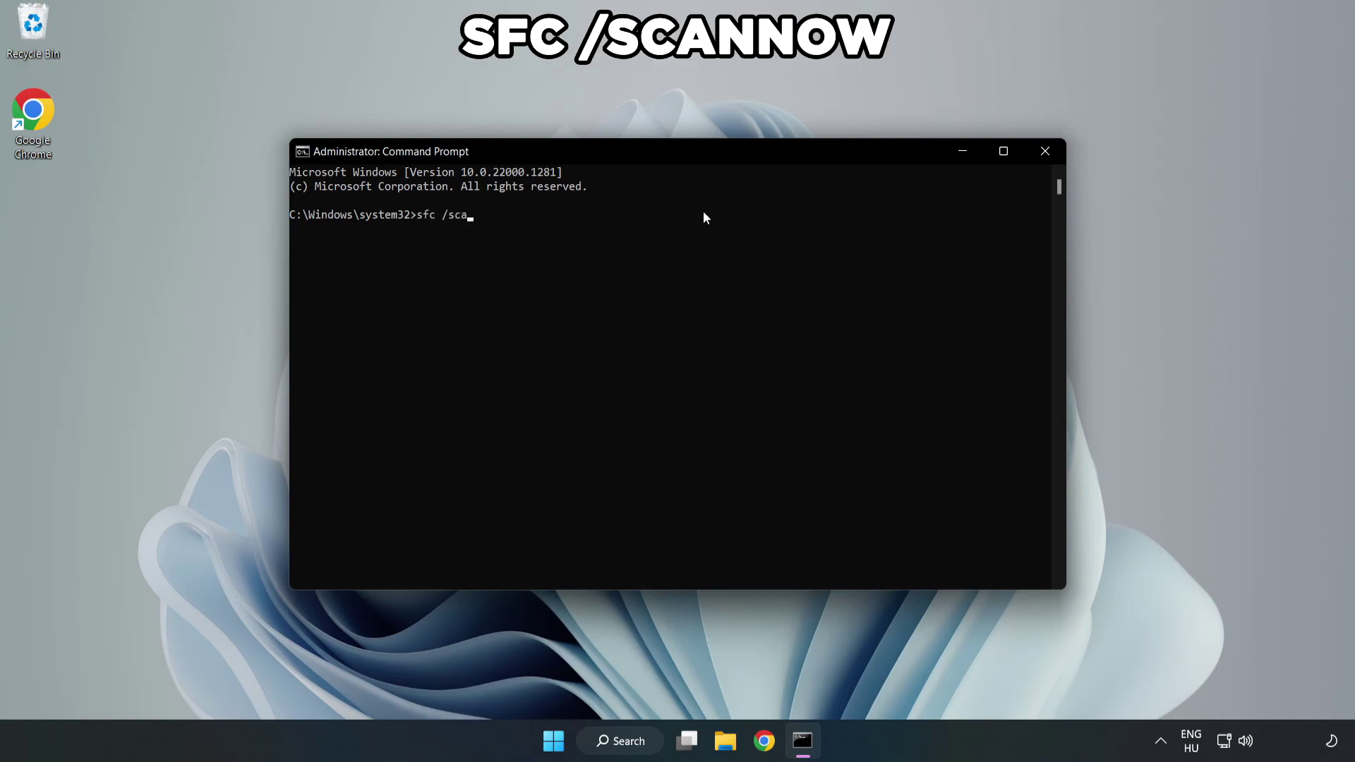
type("nnow")
key("Return")
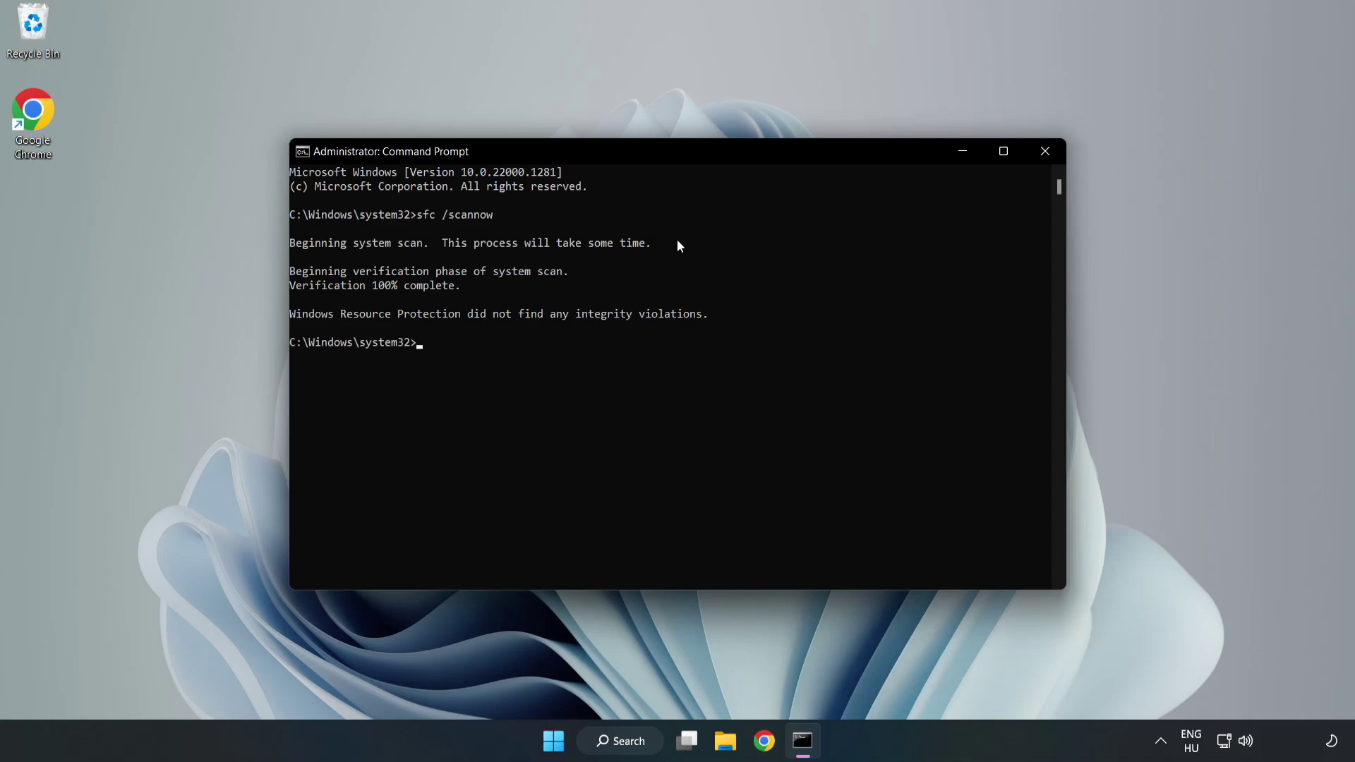
left_click(1044, 161)
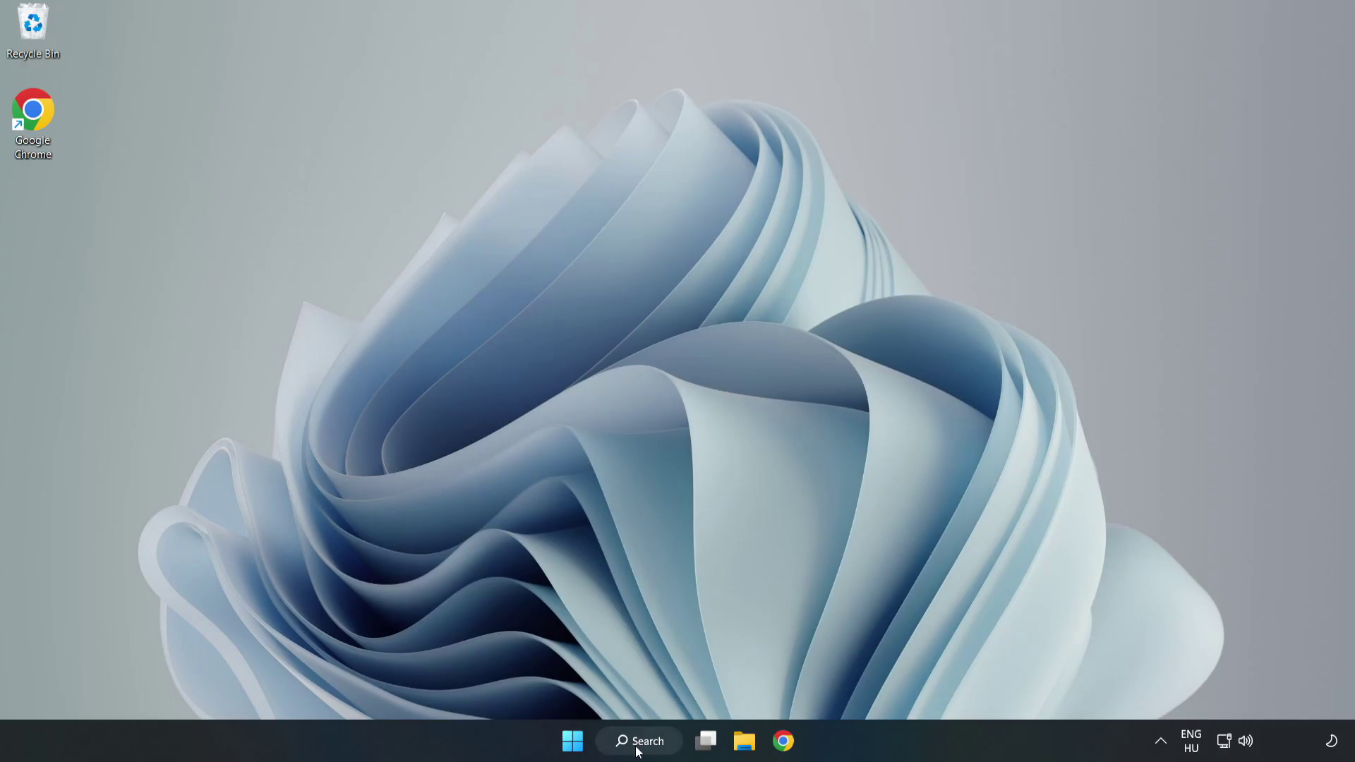
- Launch Windows Security via a 'security' search and reach Virus & threat protection settings
left_click(637, 751)
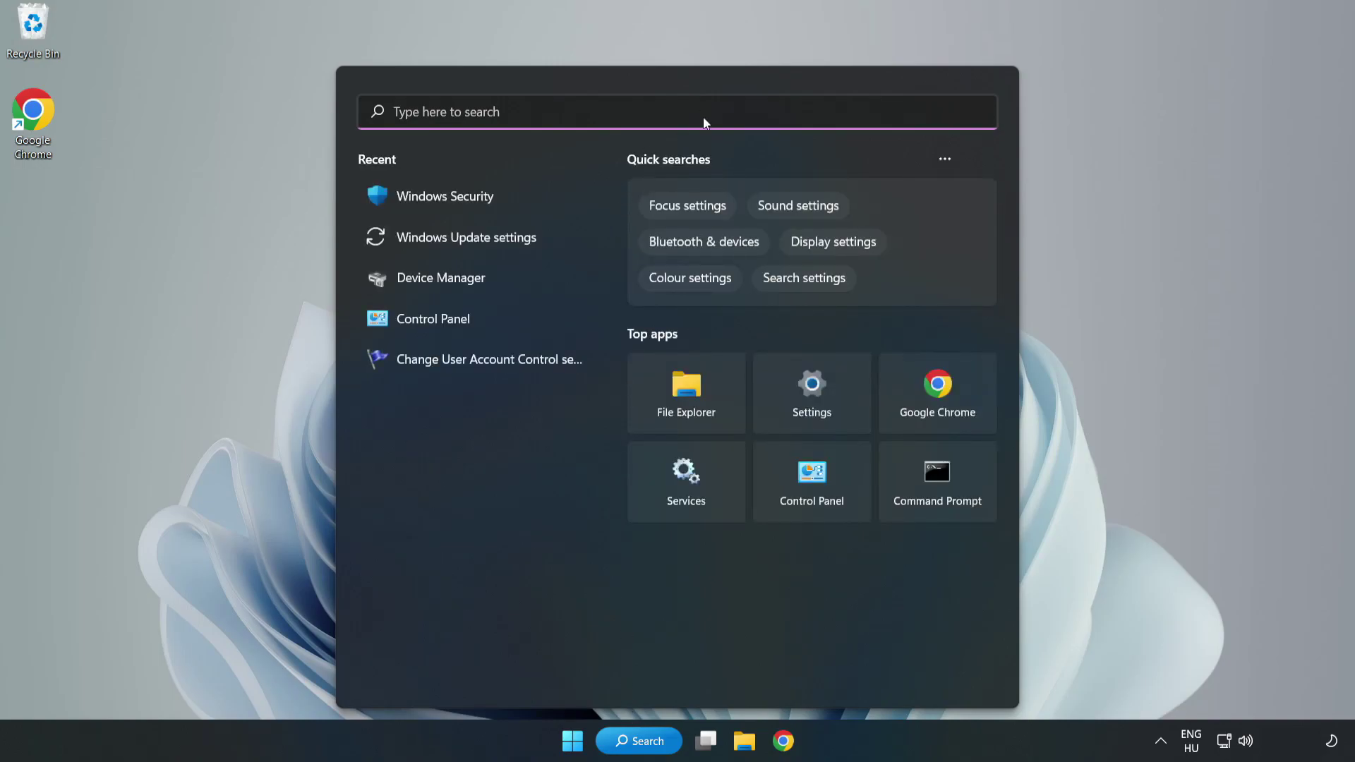
type("securit")
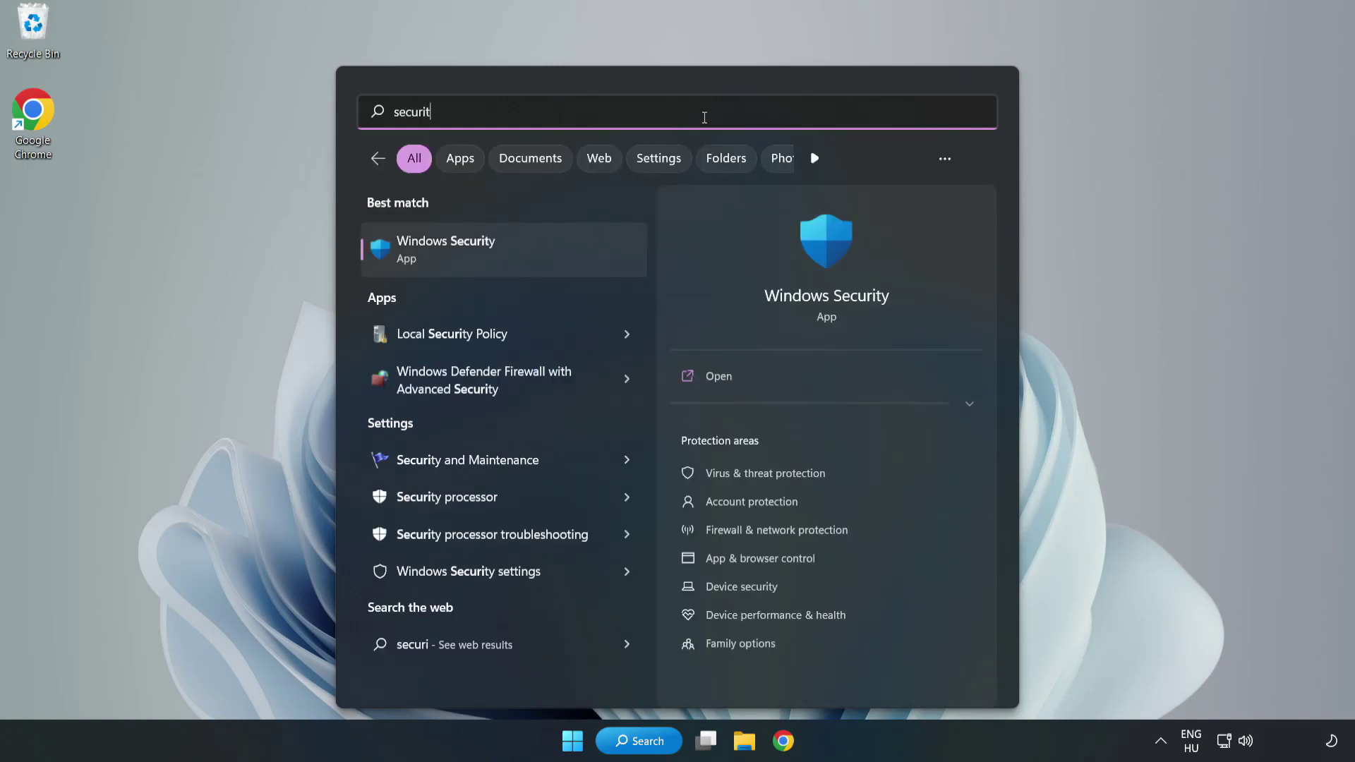
type("y")
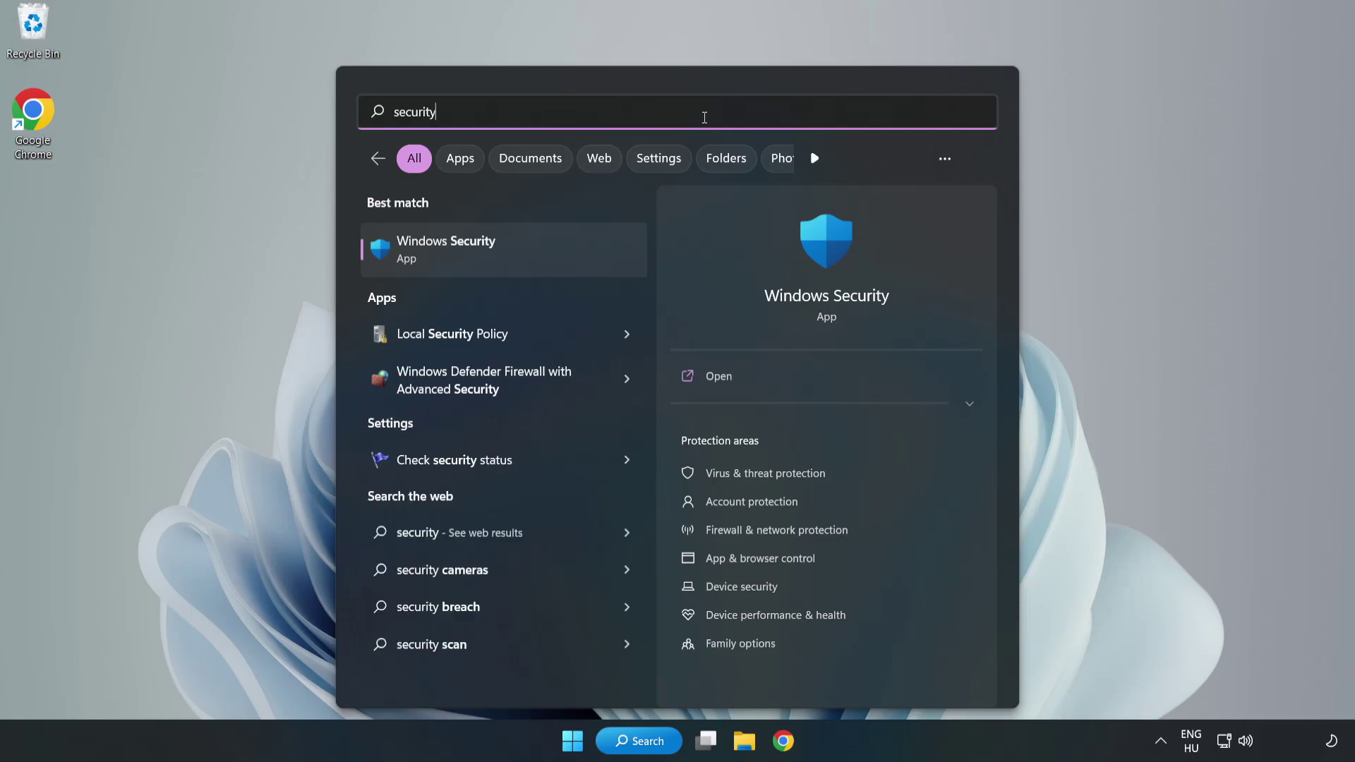
left_click(492, 261)
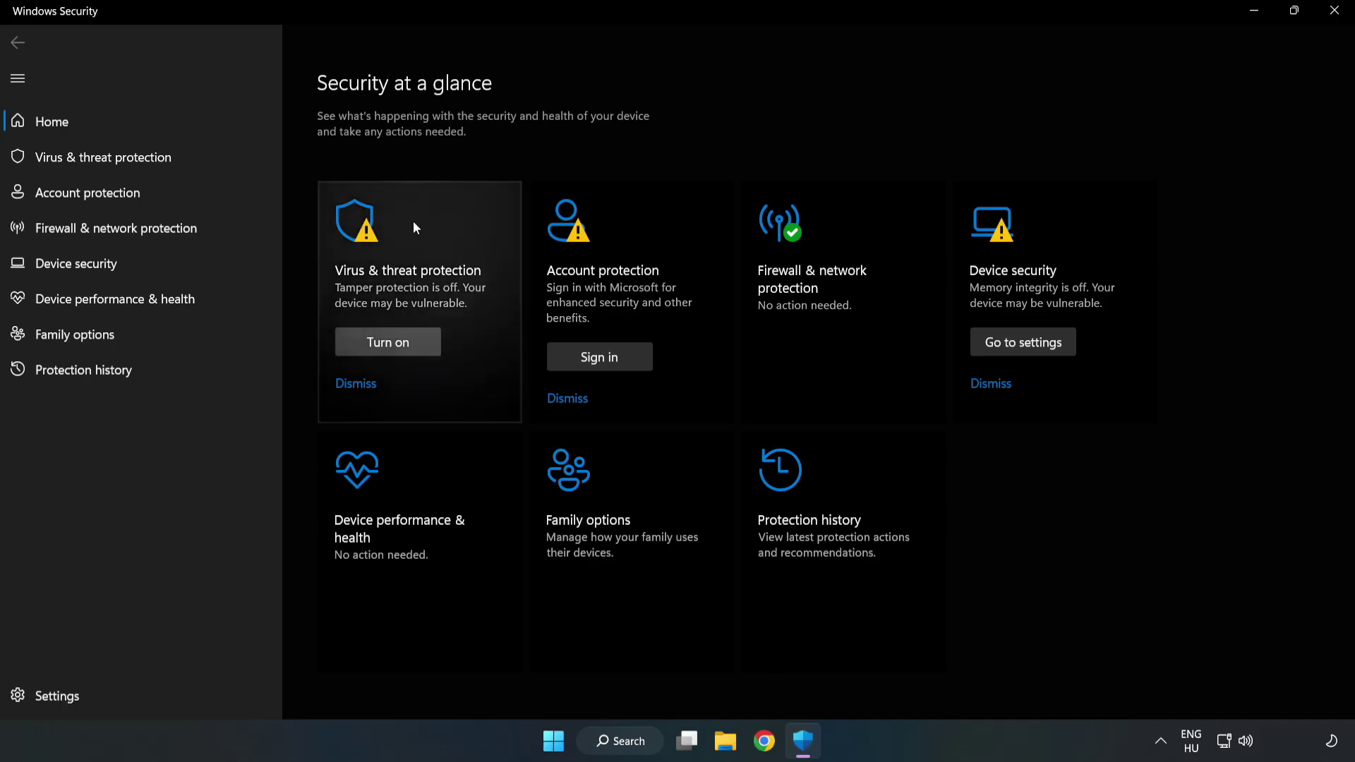
left_click(89, 158)
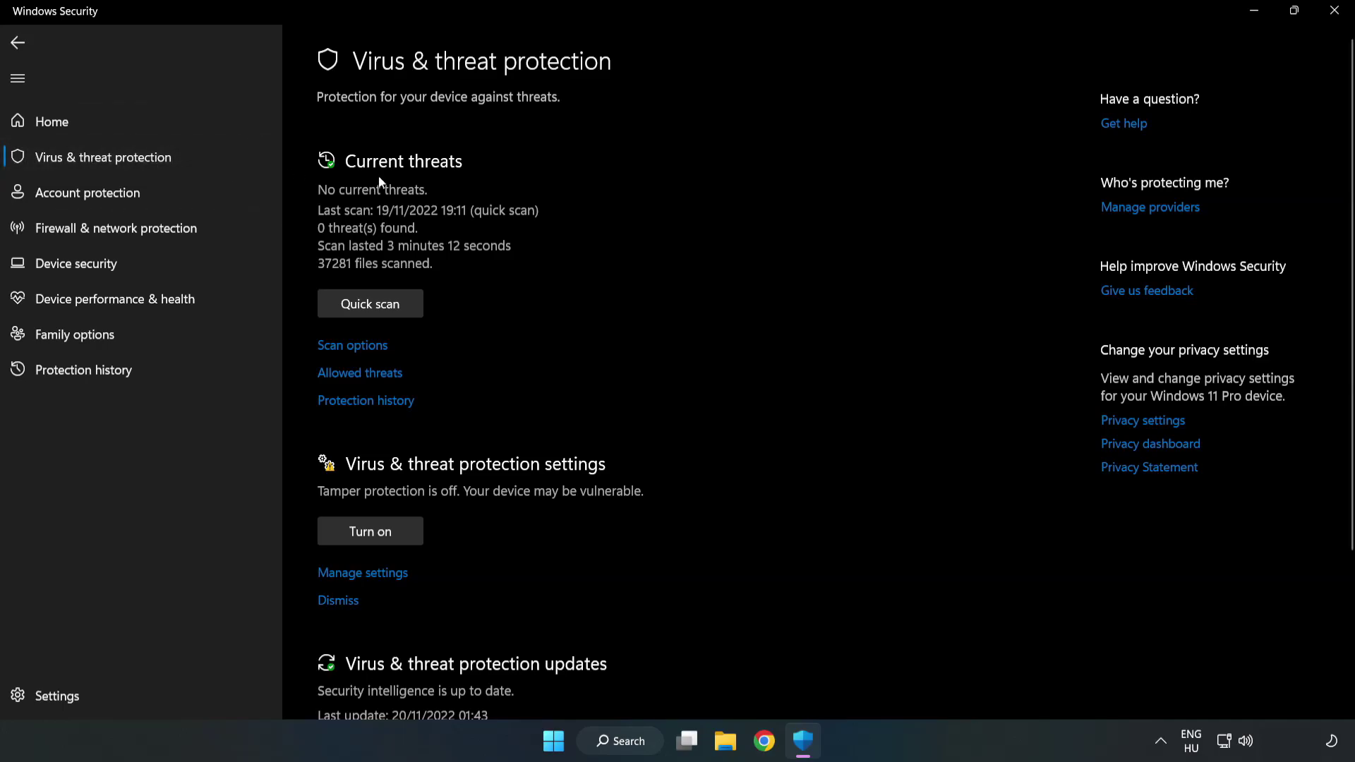
scroll(705, 273, "down", 2)
scroll(707, 279, "down", 1)
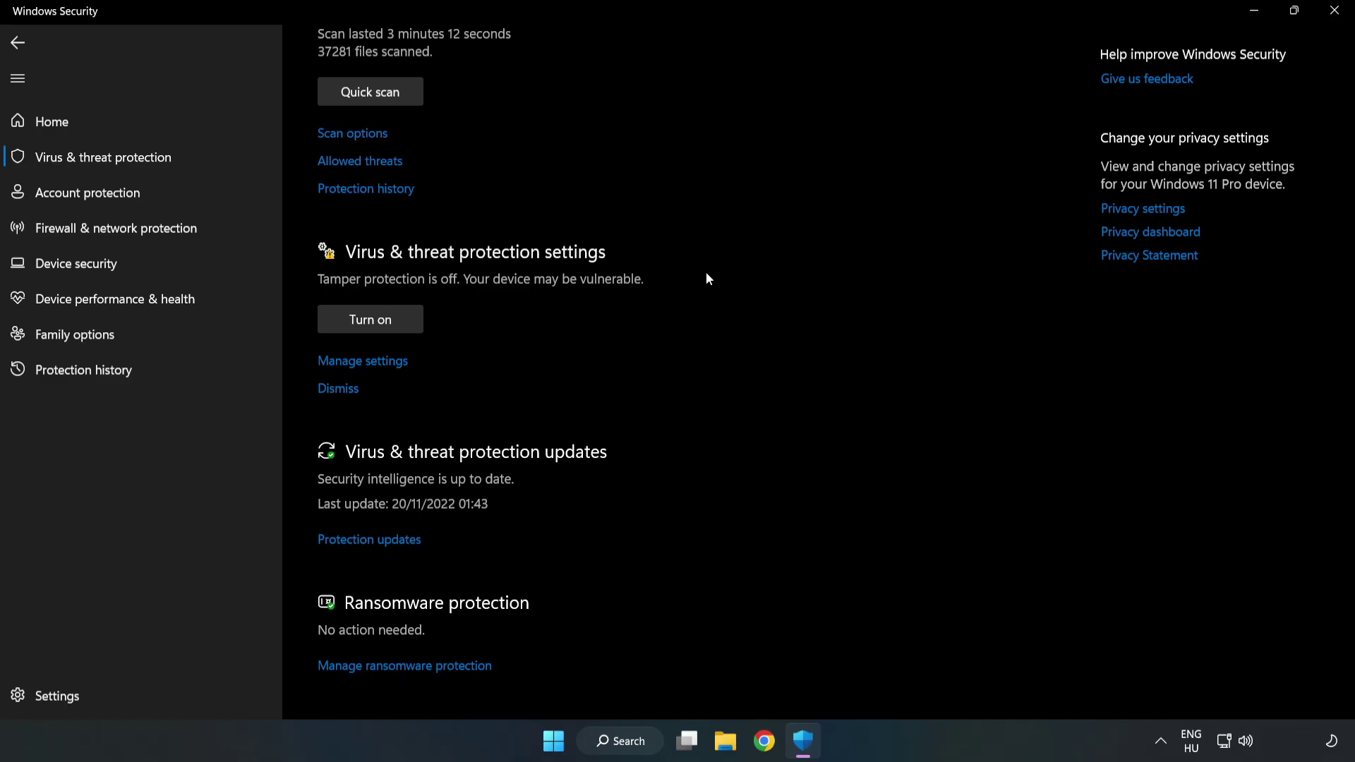
left_click(369, 362)
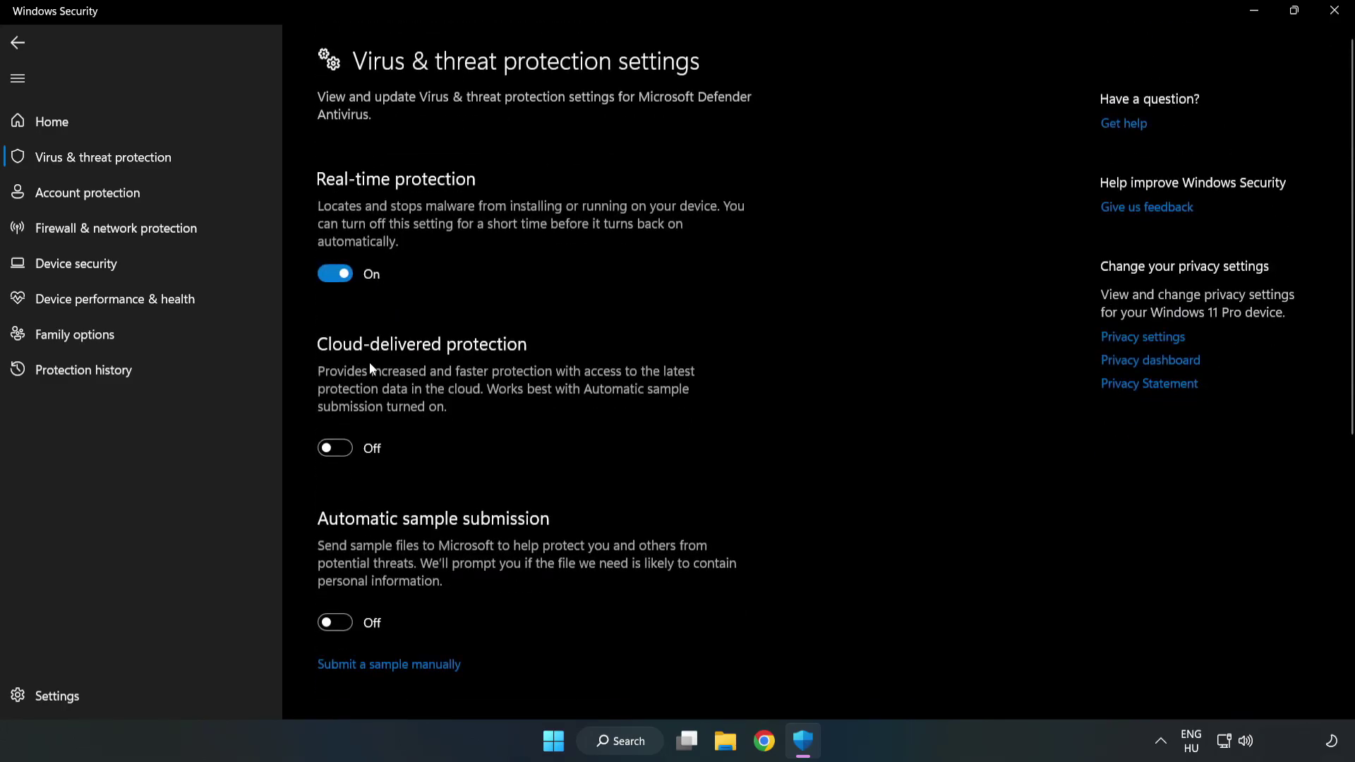
scroll(863, 356, "down", 5)
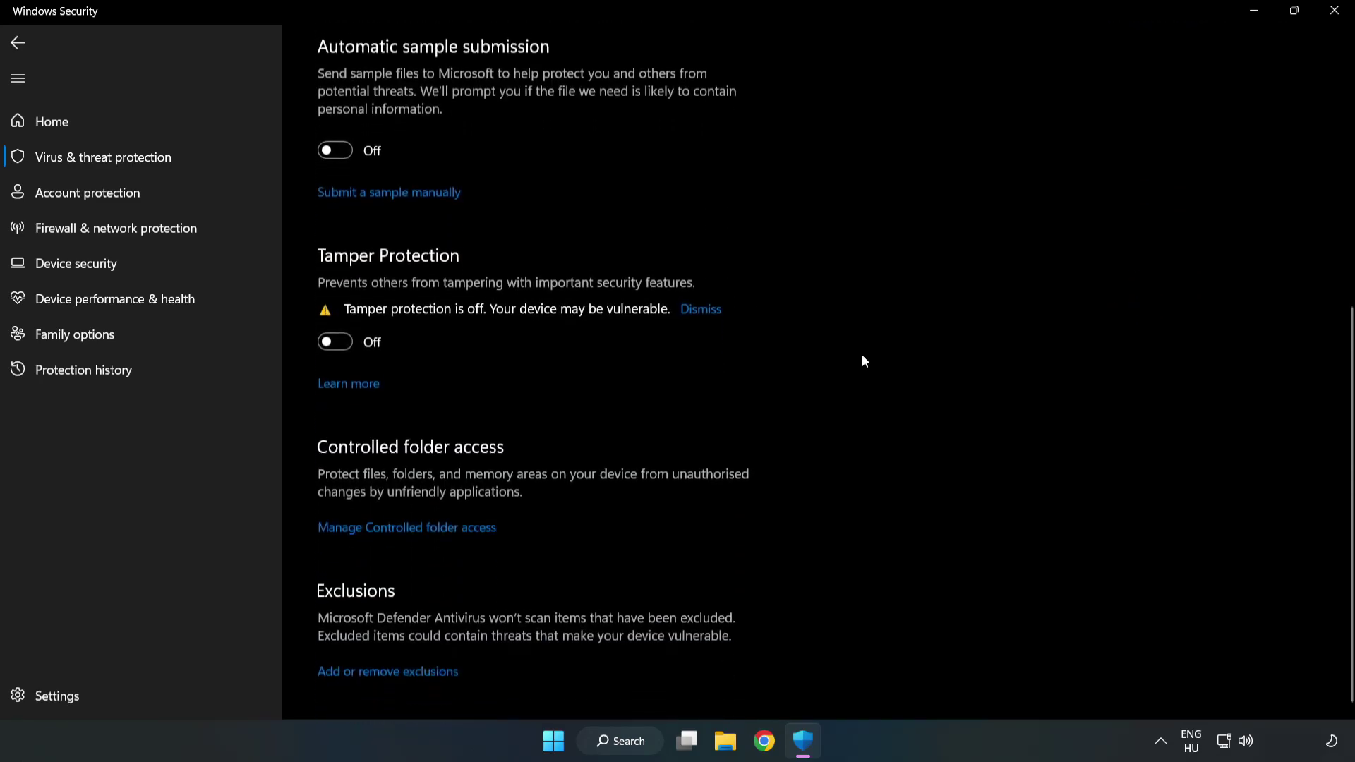
- Add a File exclusion using the shortcut in C:\Program Files (x86)\NOT WORKING APP
left_click(400, 666)
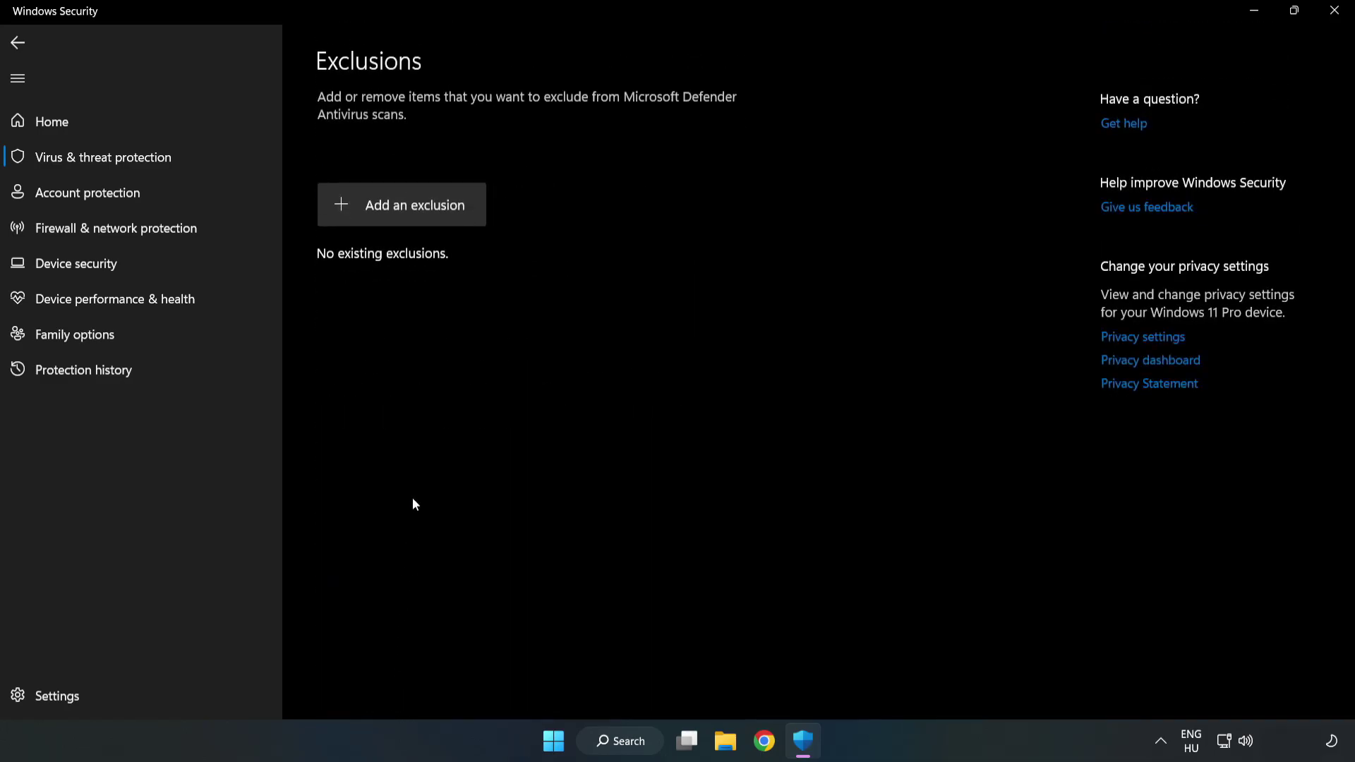
left_click(415, 215)
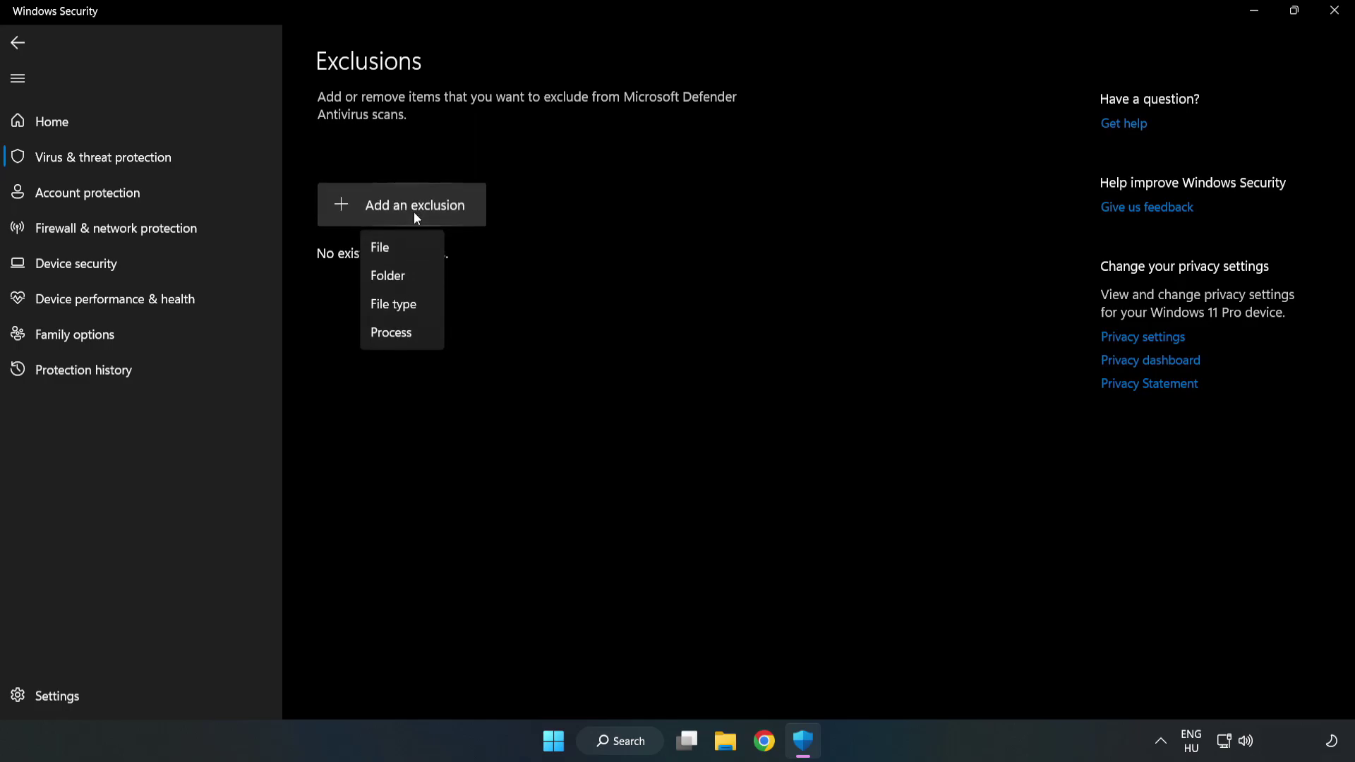
left_click(387, 249)
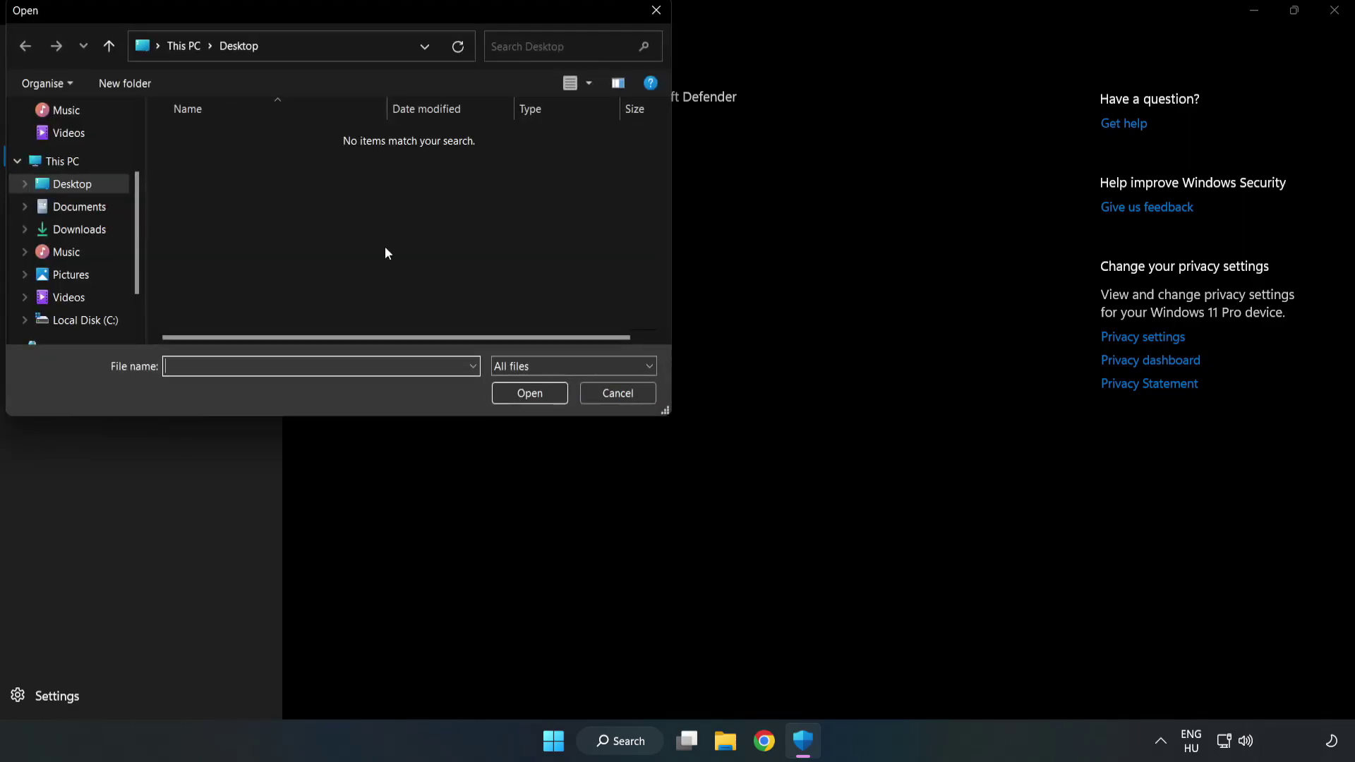
left_click_drag(366, 13, 624, 150)
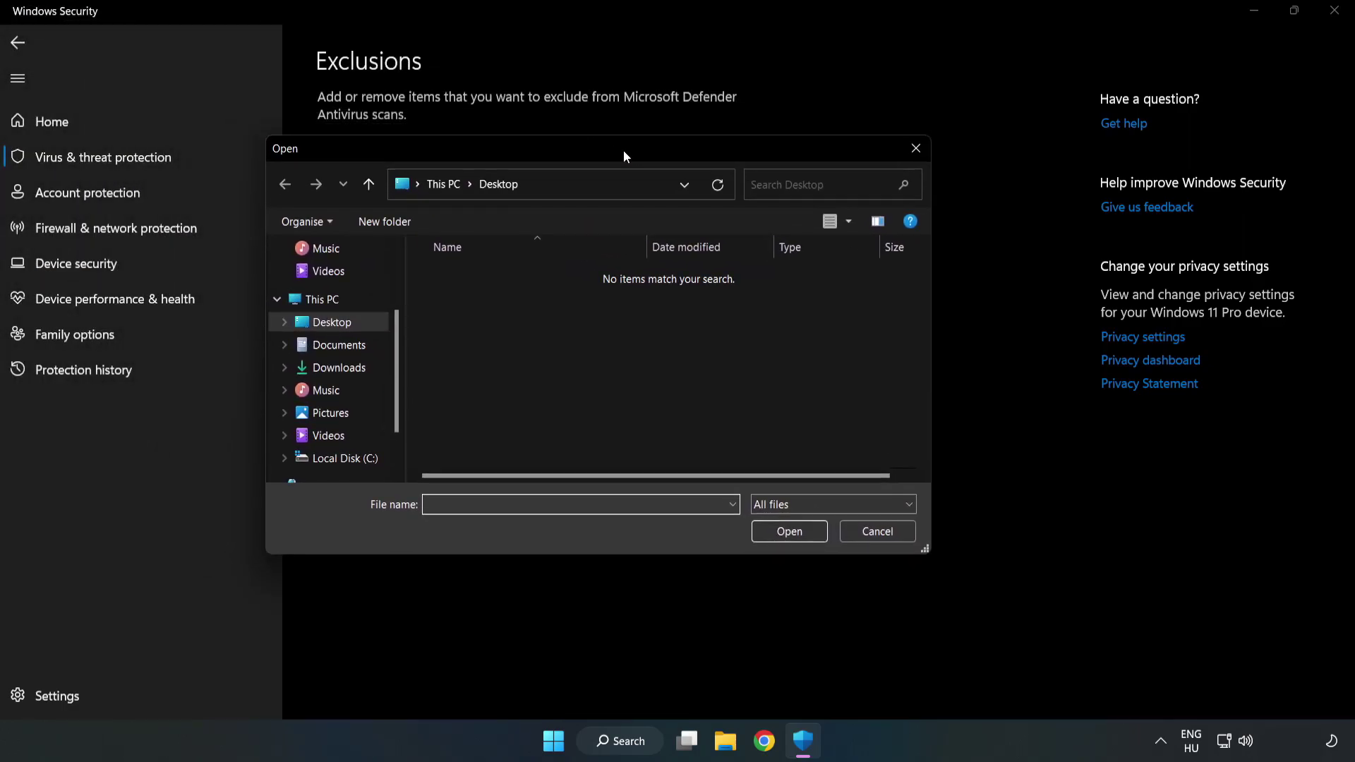
left_click(346, 459)
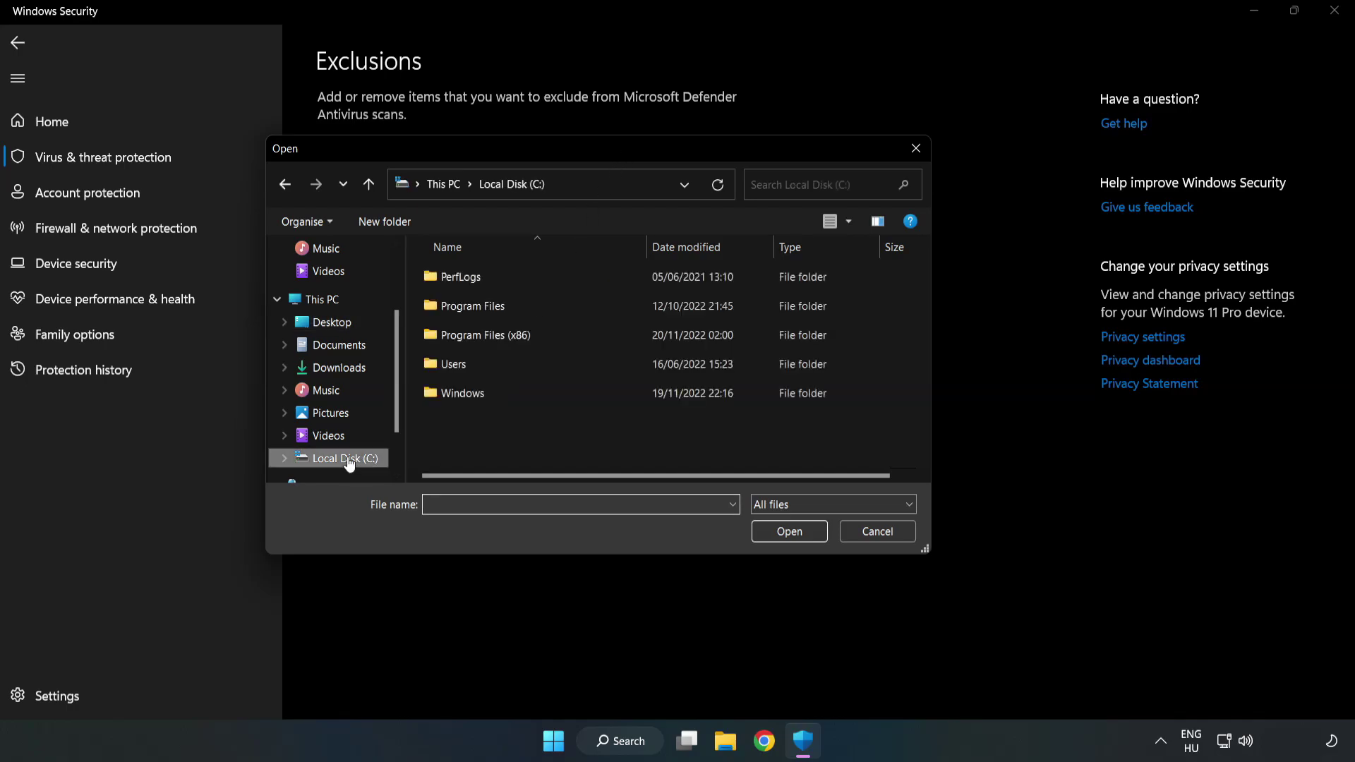
double_click(532, 336)
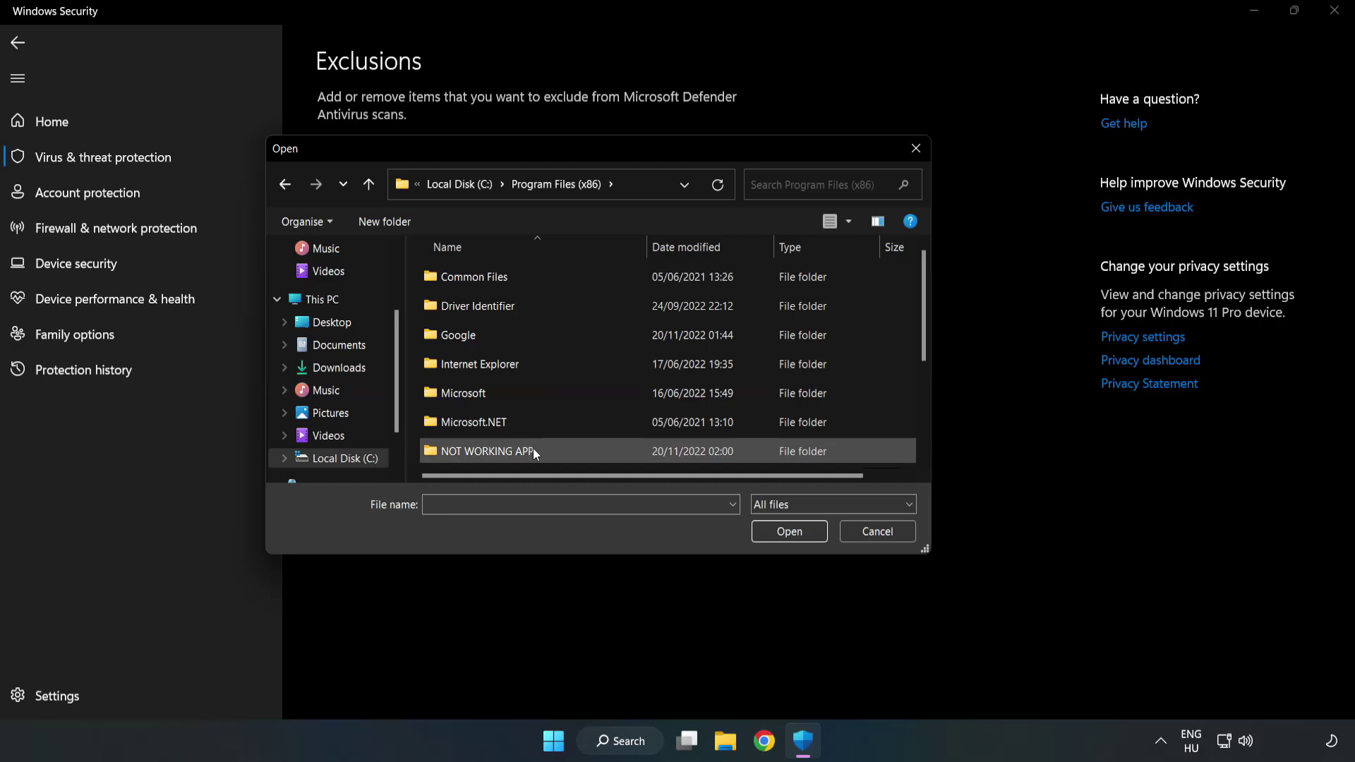
double_click(532, 449)
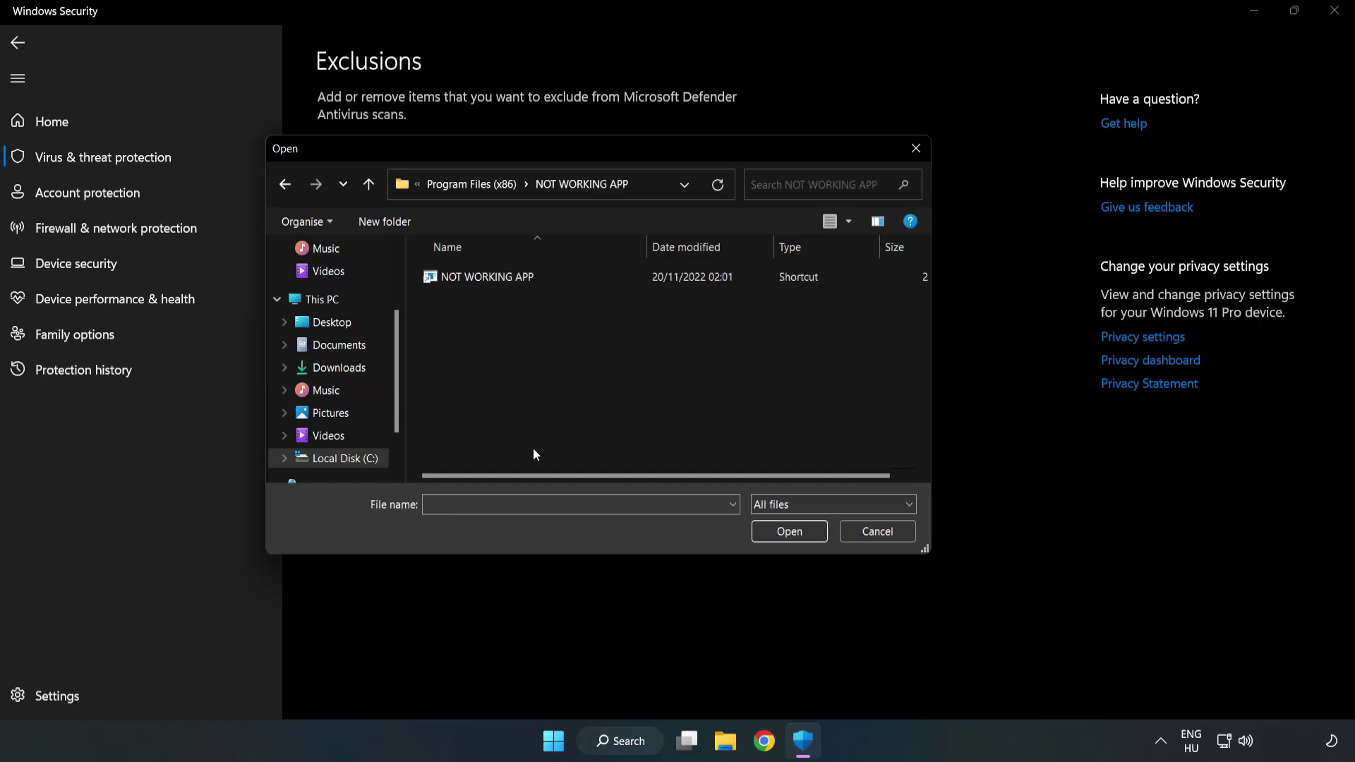
left_click(476, 276)
left_click(780, 536)
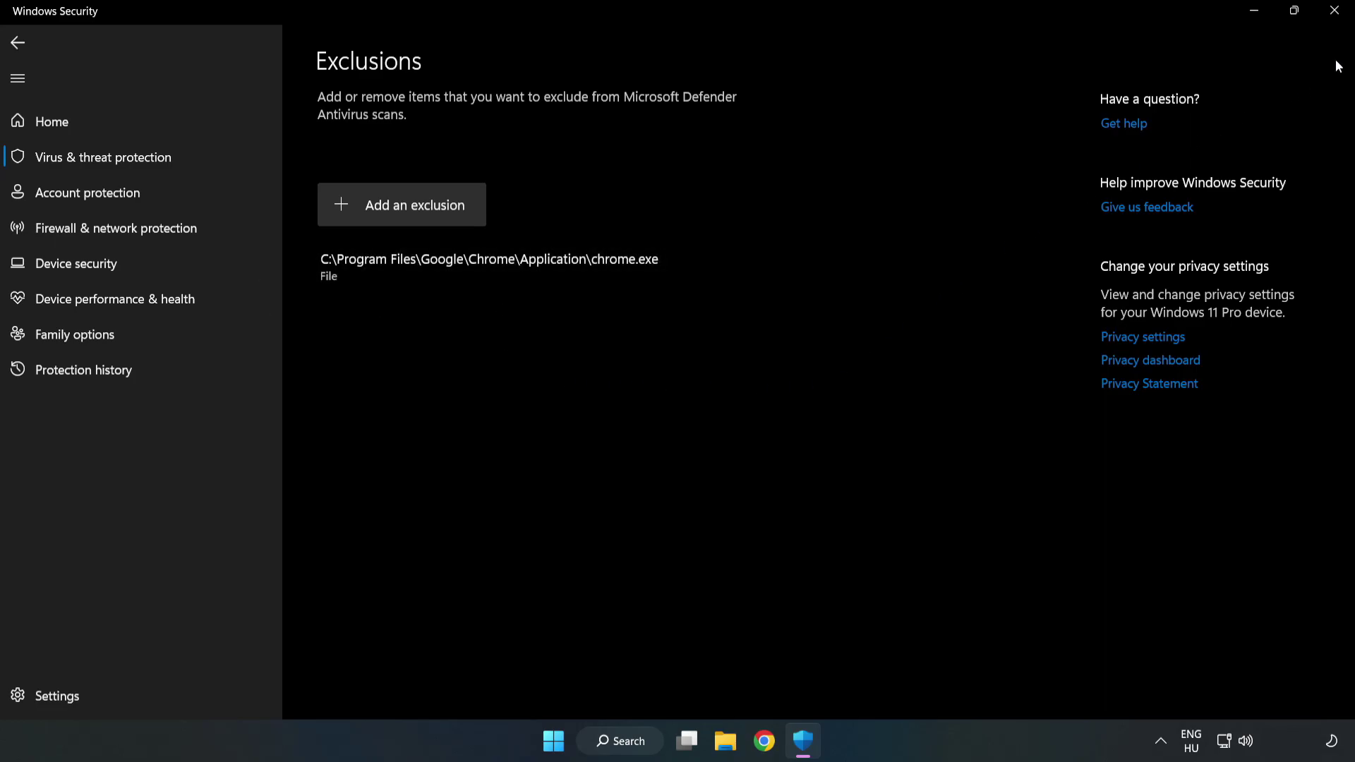
- Close Windows Security and show the Start menu's sleep, shut down and restart options
left_click(1334, 12)
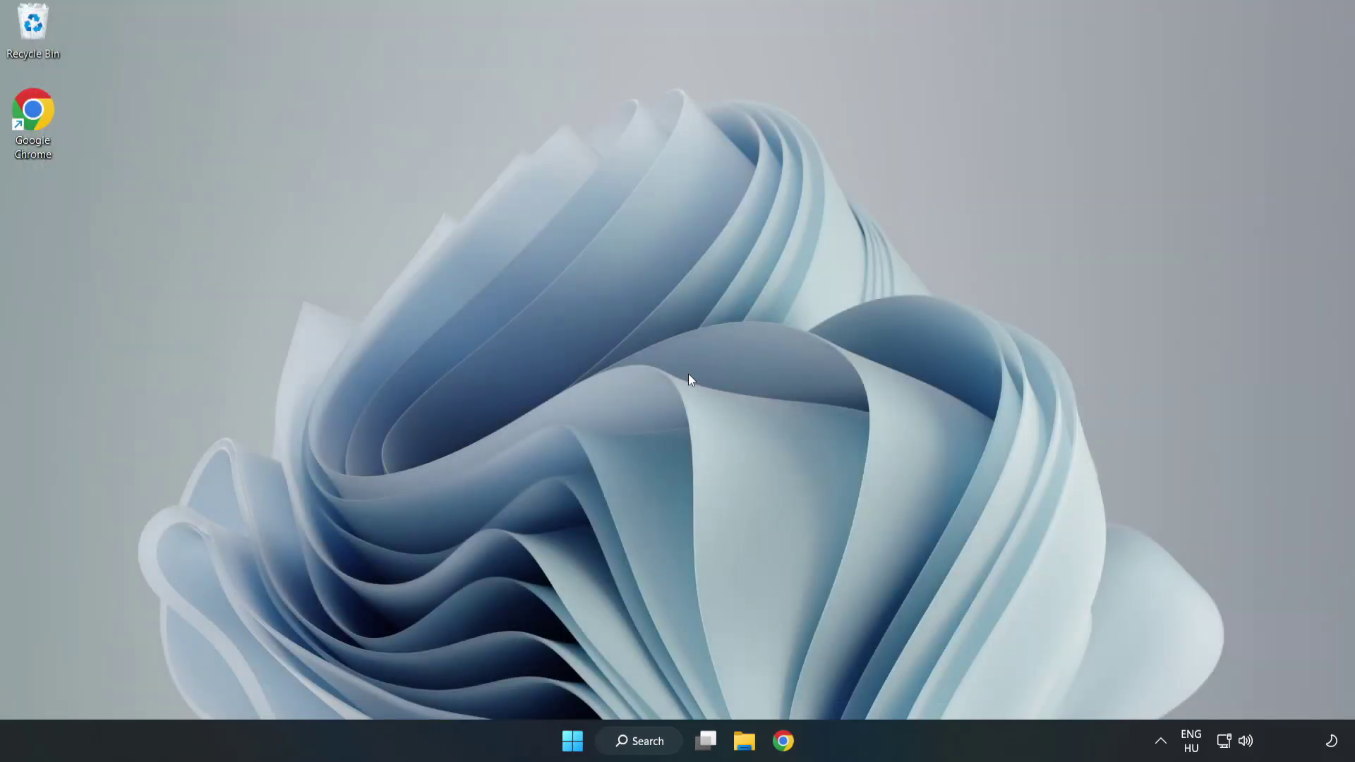
left_click(572, 740)
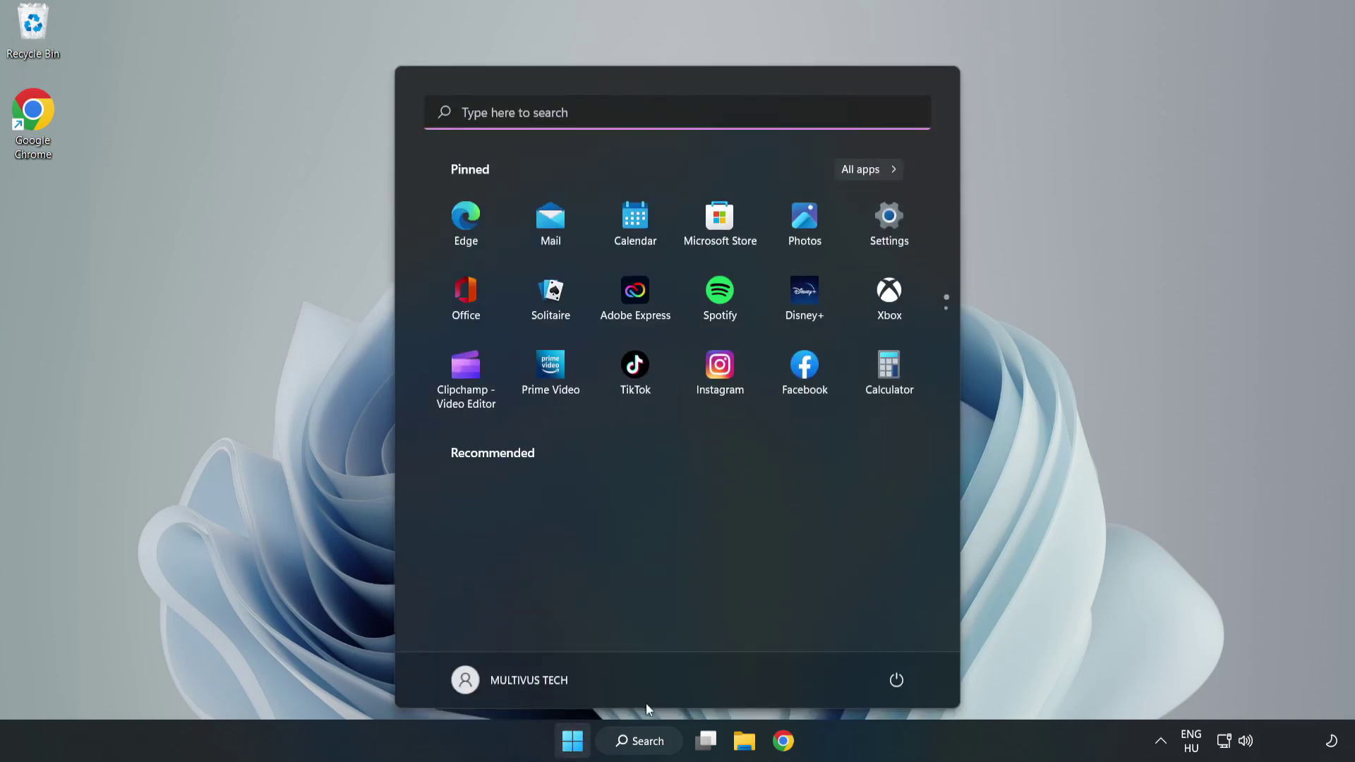
left_click(896, 679)
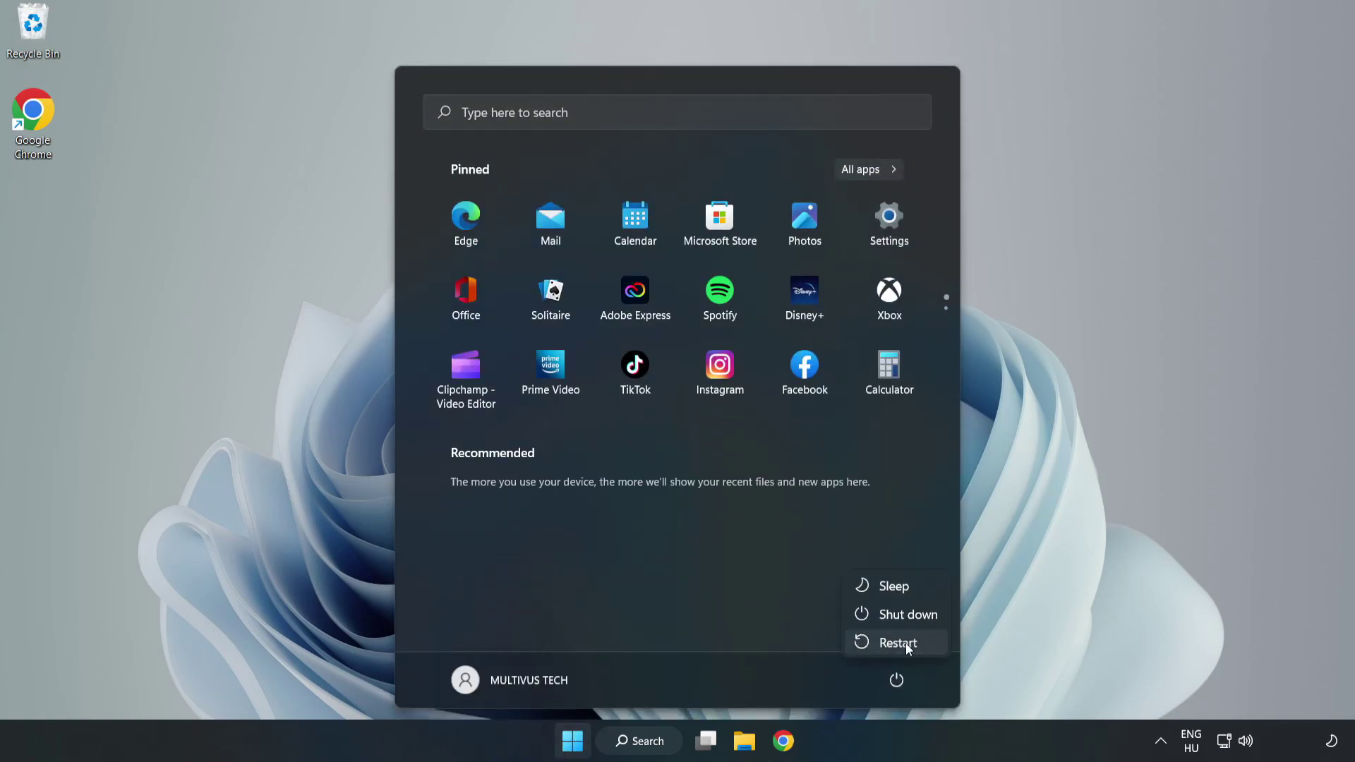